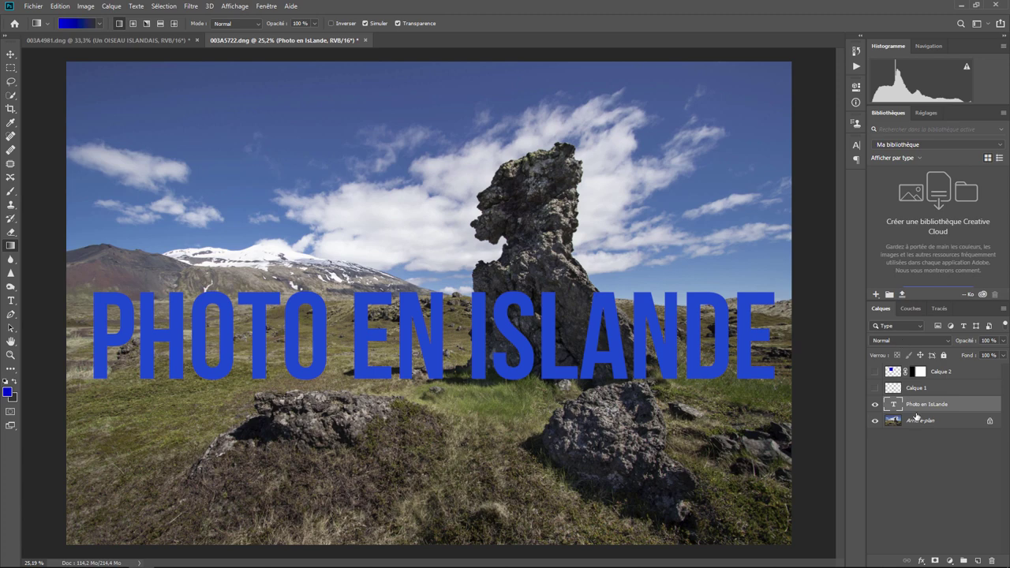
# Switch the title text layer from Normal to the Fondu blend mode and zoom in on the dissolve.
pyautogui.click(901, 343)
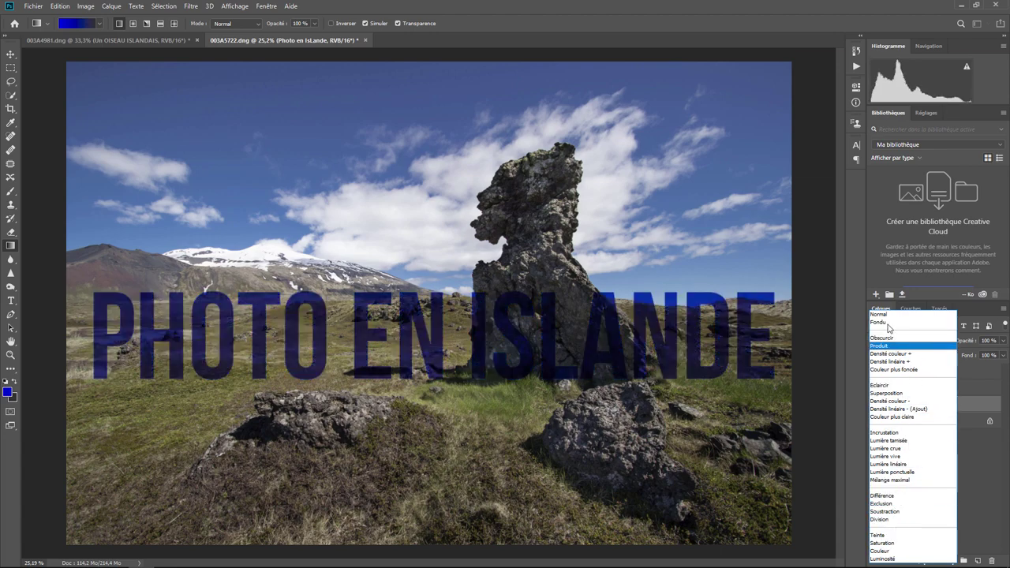
pyautogui.click(878, 313)
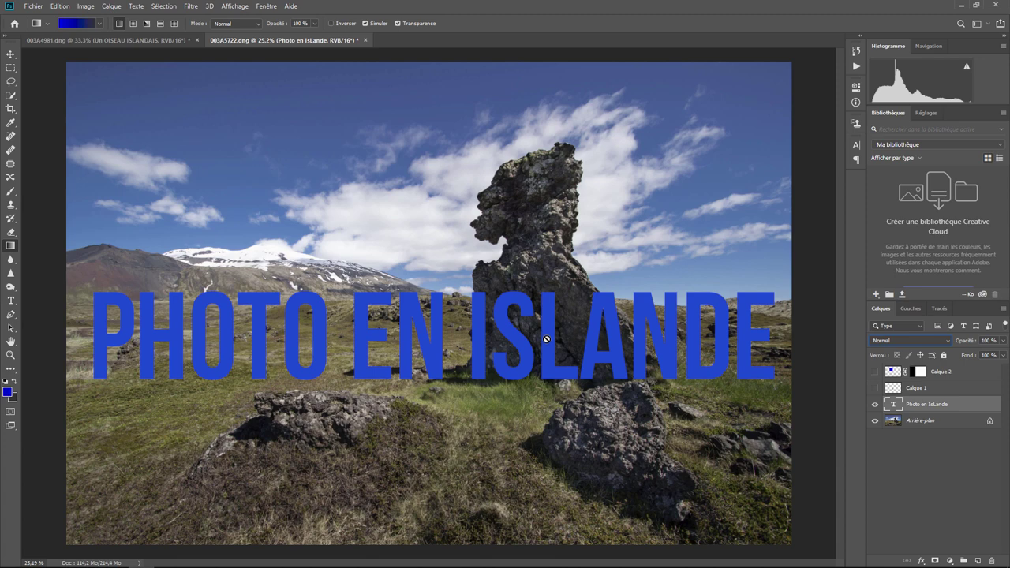
pyautogui.click(899, 340)
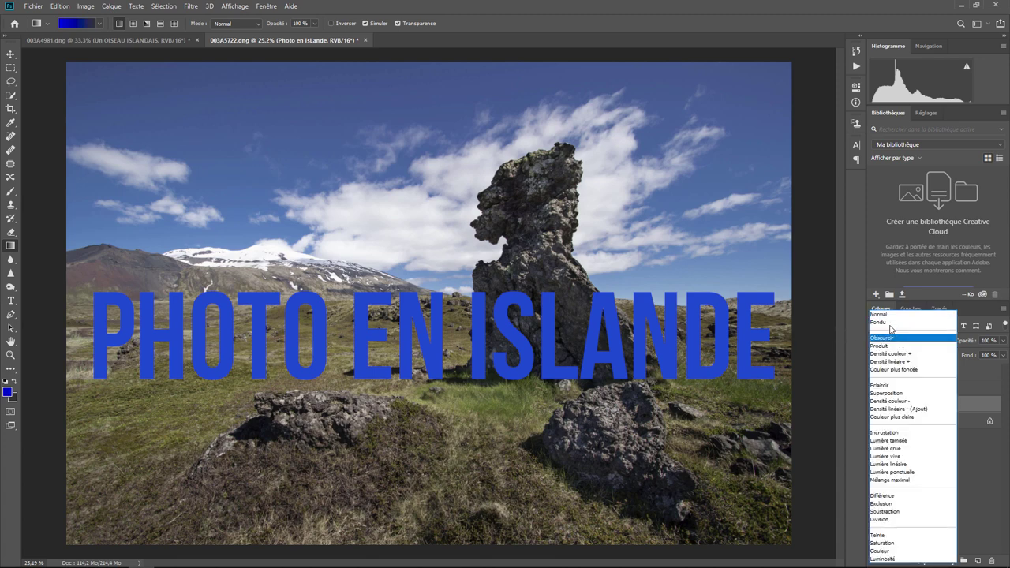
pyautogui.click(887, 323)
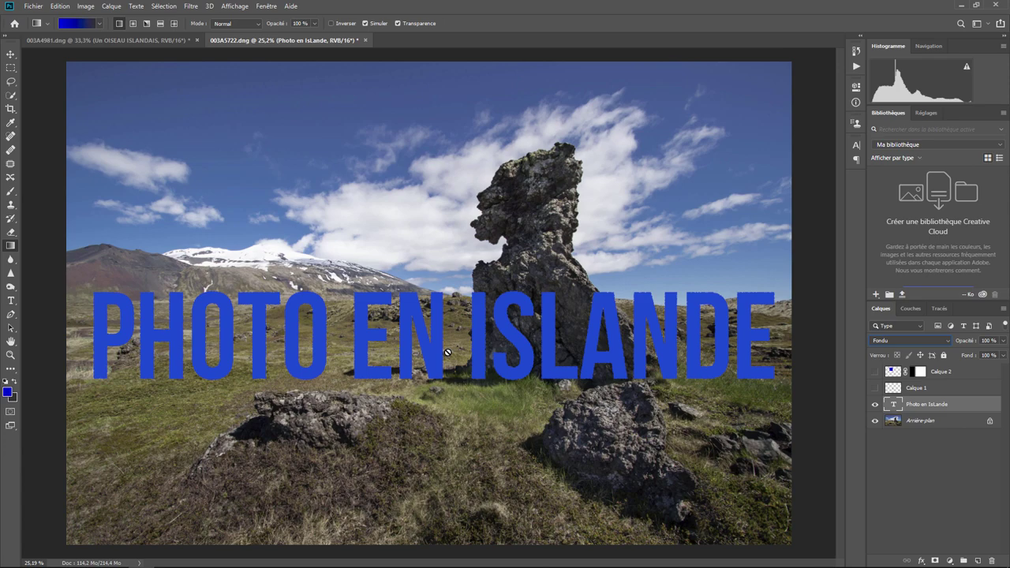
pyautogui.scroll(1, 447, 353)
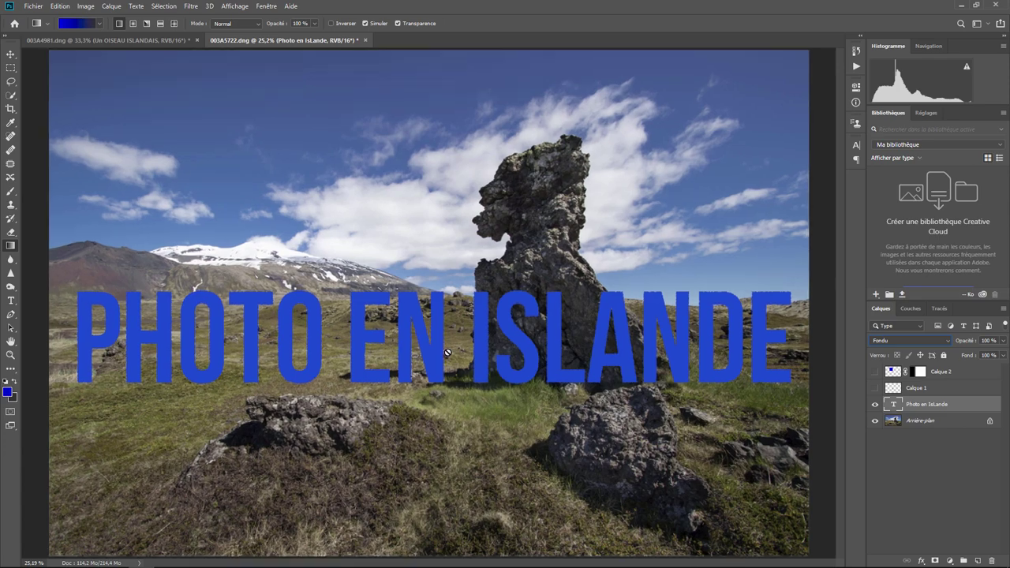
pyautogui.scroll(2, 447, 352)
pyautogui.scroll(2, 447, 352)
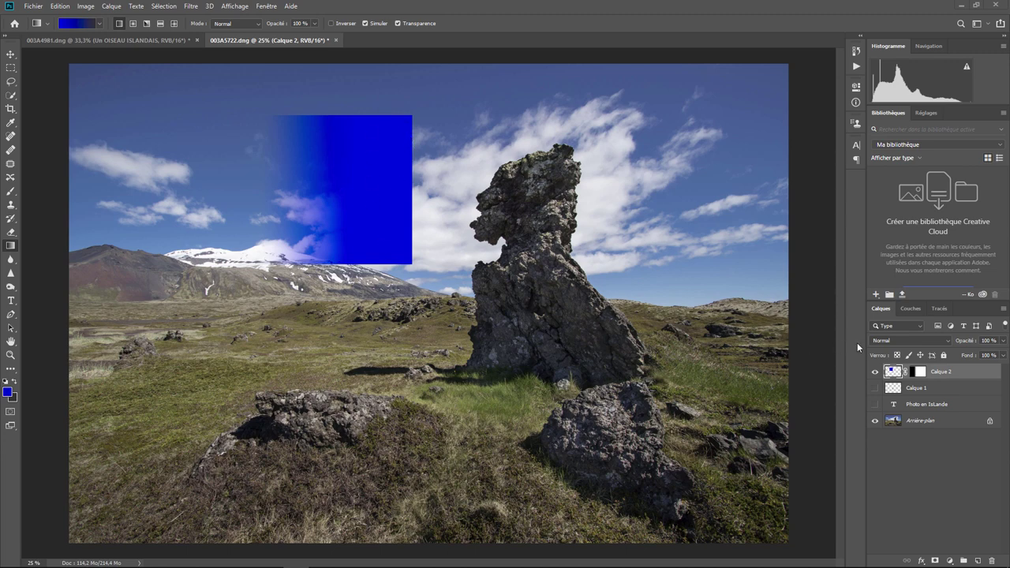
# Apply the Fondu blend mode to Calque 2 and inspect the dissolved square edge up close.
pyautogui.click(899, 341)
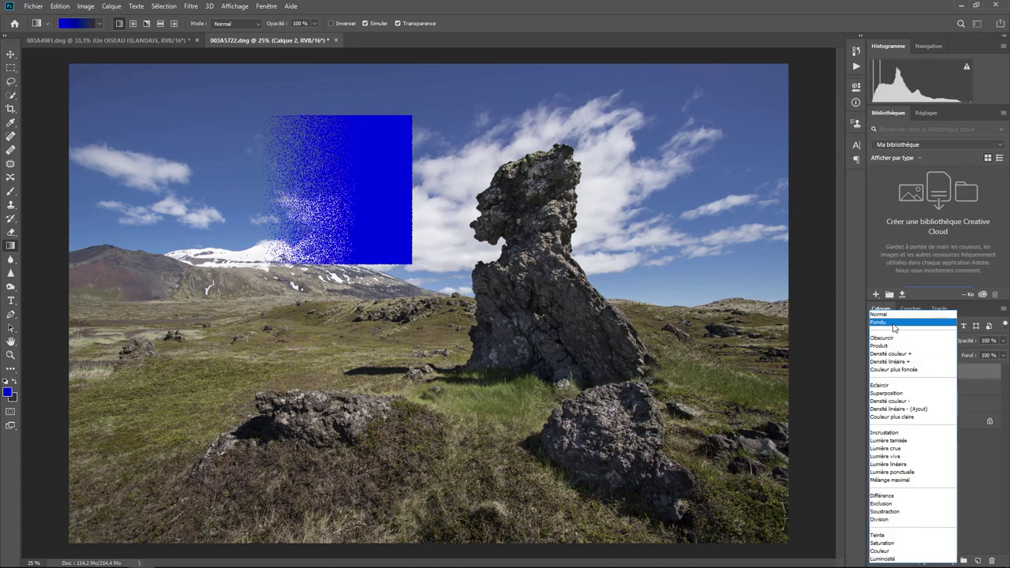
pyautogui.click(893, 322)
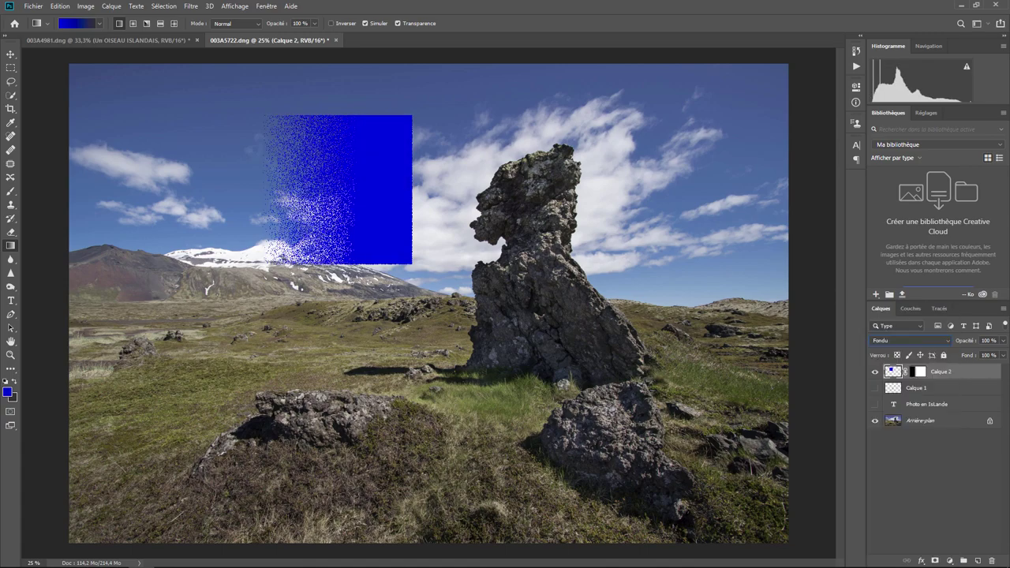
pyautogui.scroll(4, 430, 310)
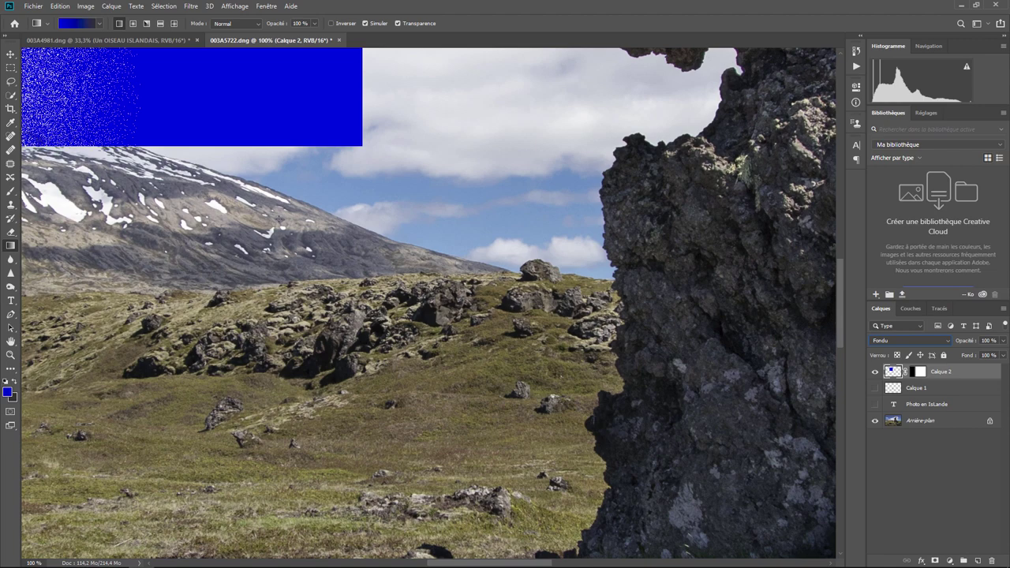
pyautogui.moveTo(285, 137)
pyautogui.mouseDown()
pyautogui.moveTo(429, 398)
pyautogui.moveTo(498, 480)
pyautogui.mouseUp()
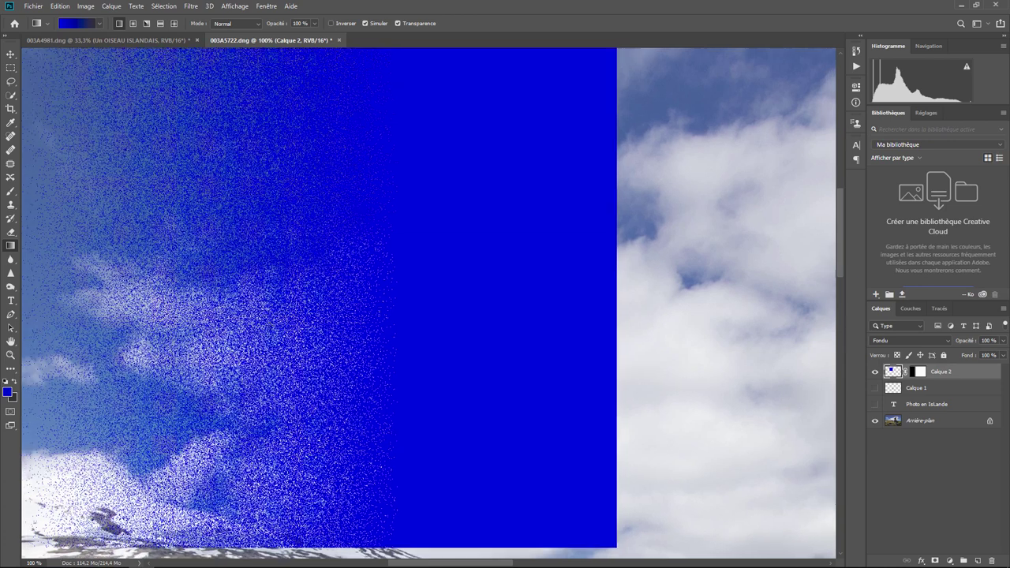
# Zoom back out, hide Calque 2 and show the PHOTO EN ISLANDE text layer.
pyautogui.hotkey('ctrl', '-')
pyautogui.hotkey('ctrl', '-')
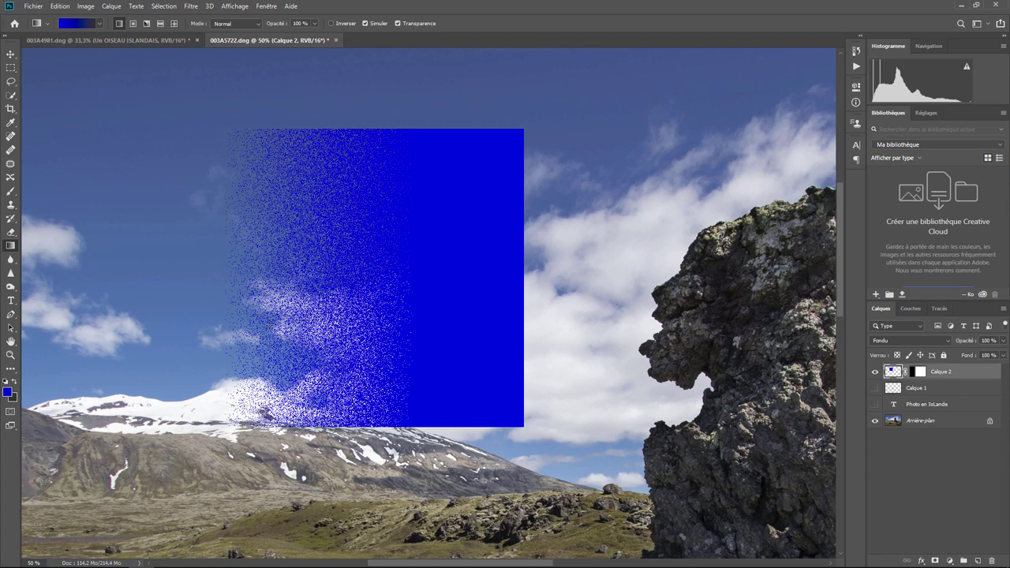
pyautogui.hotkey('ctrl', '-')
pyautogui.hotkey('ctrl', '-')
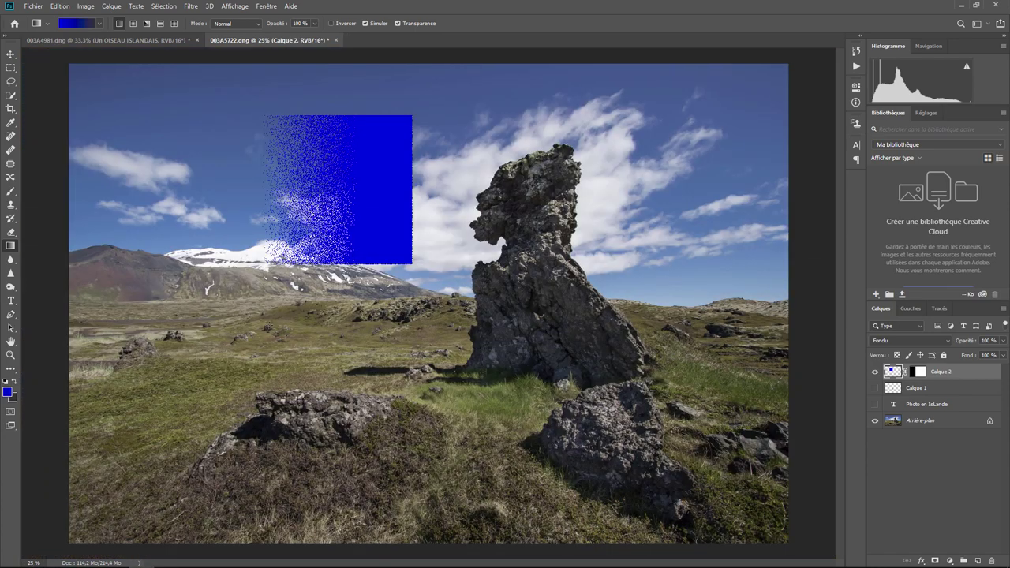
pyautogui.click(874, 372)
pyautogui.click(874, 404)
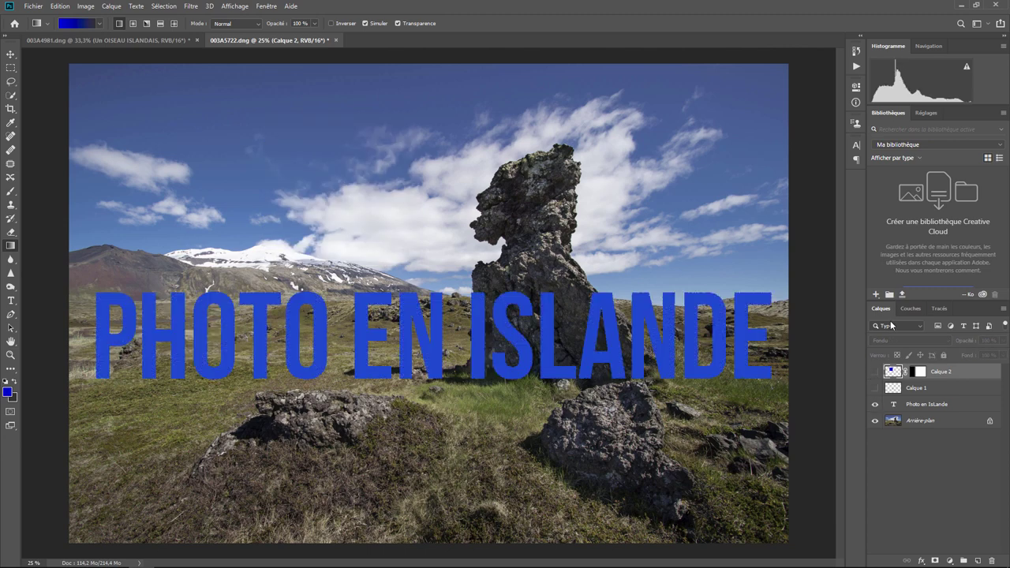
# Return the PHOTO EN ISLANDE layer to Normal blending after previewing Obscurcir without applying it.
pyautogui.click(921, 405)
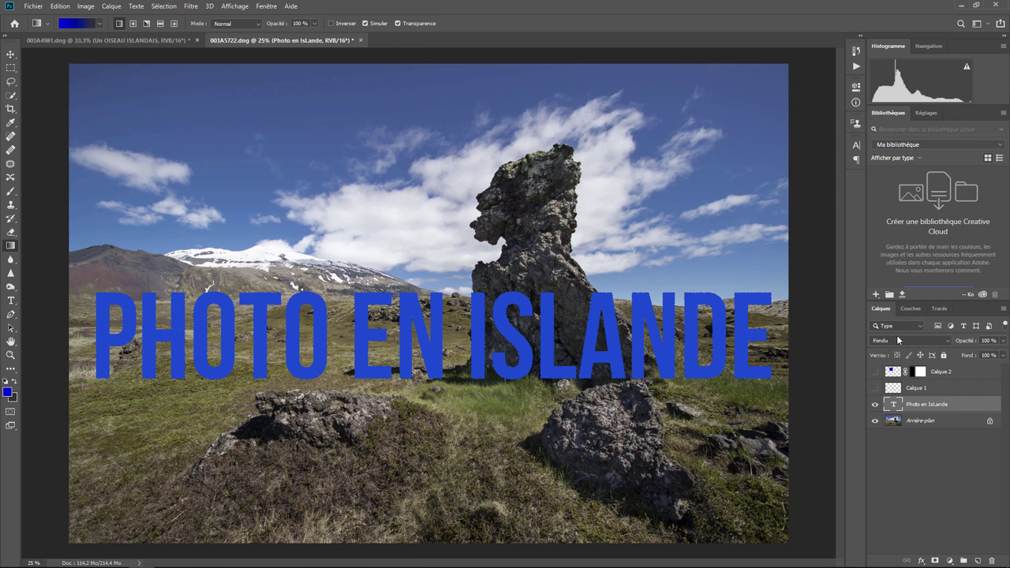
pyautogui.click(896, 339)
pyautogui.click(889, 315)
pyautogui.click(898, 341)
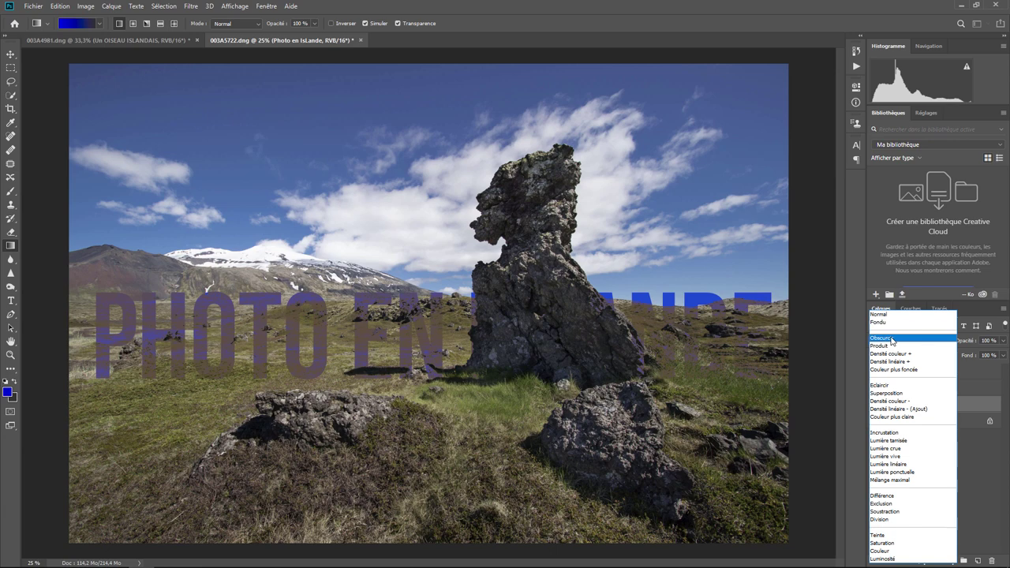
pyautogui.click(960, 403)
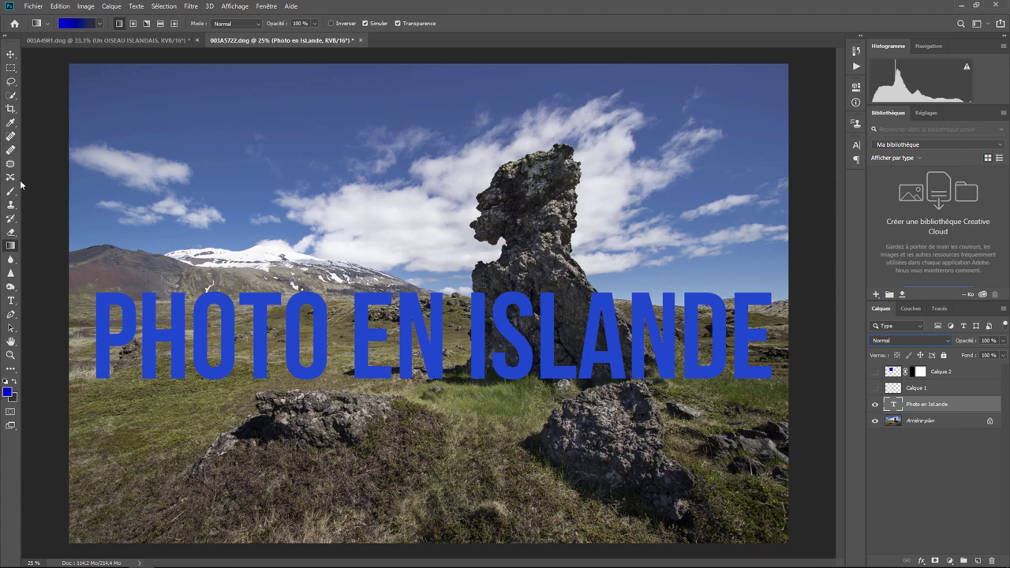
# Recolour all of the PHOTO EN ISLANDE text to grey 656565 and commit the edit.
pyautogui.click(11, 301)
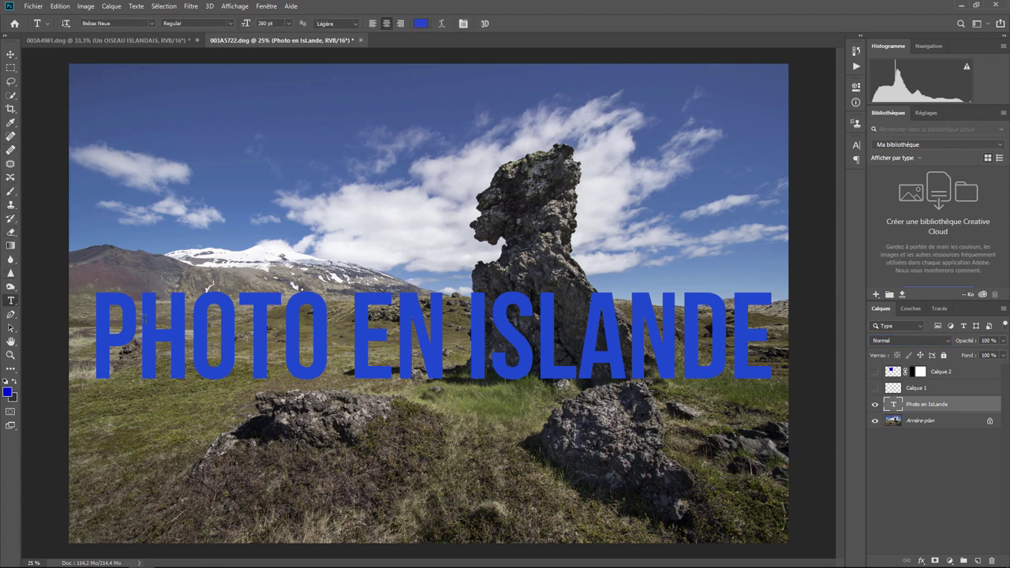
pyautogui.moveTo(99, 328); pyautogui.dragTo(773, 331)
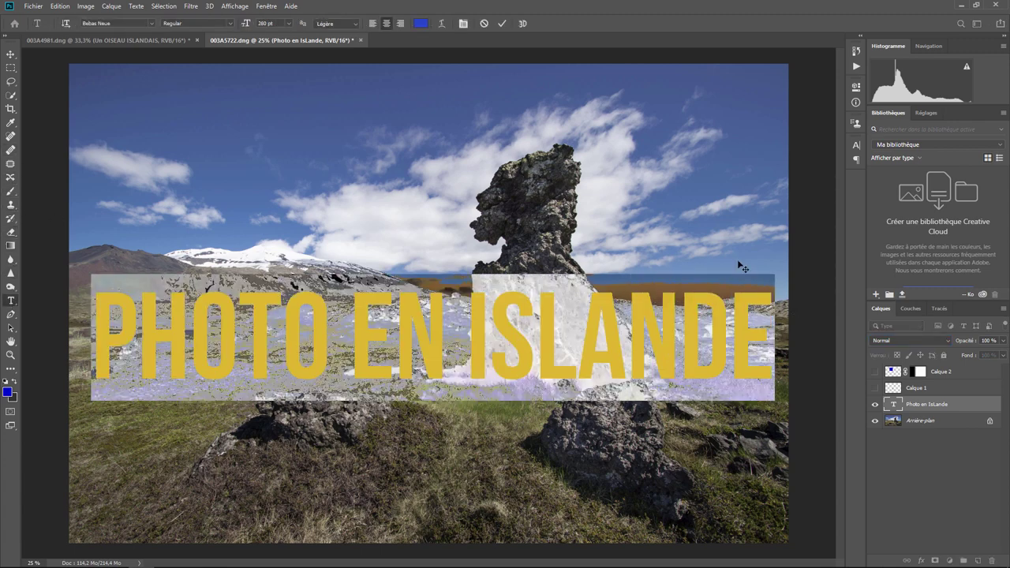
pyautogui.click(421, 23)
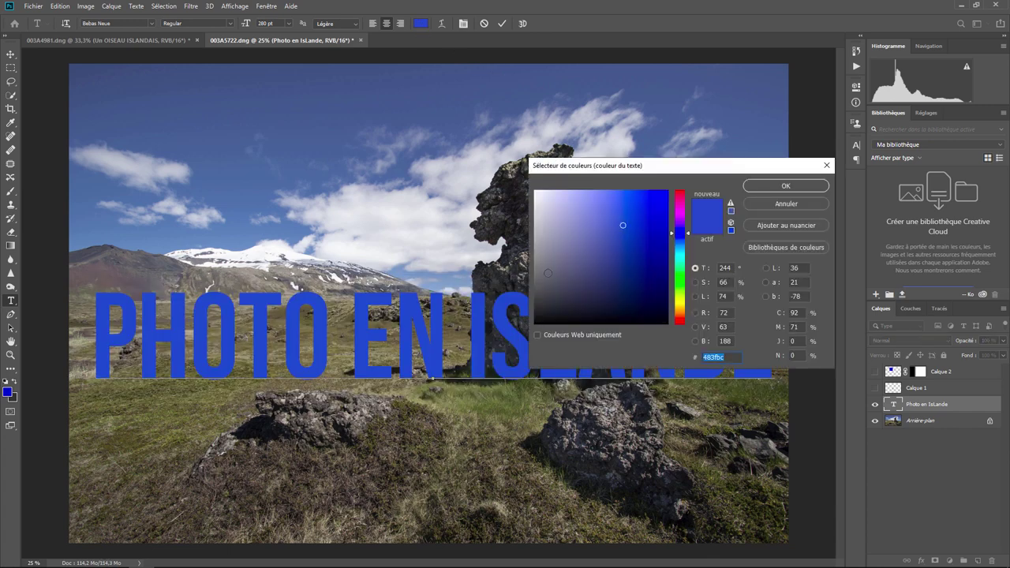
pyautogui.moveTo(543, 267)
pyautogui.mouseDown()
pyautogui.moveTo(523, 250)
pyautogui.moveTo(515, 273)
pyautogui.mouseUp()
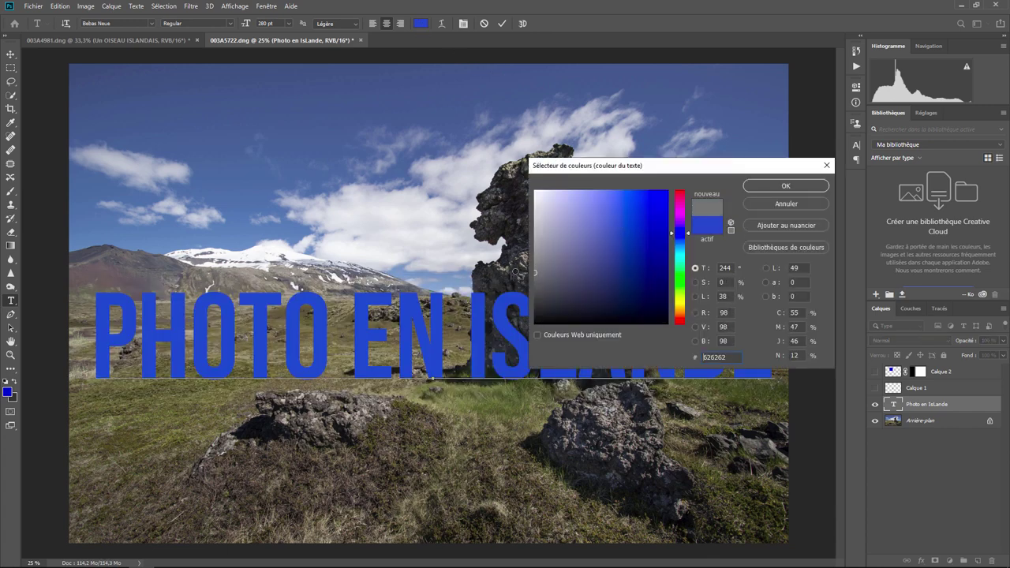
pyautogui.click(783, 186)
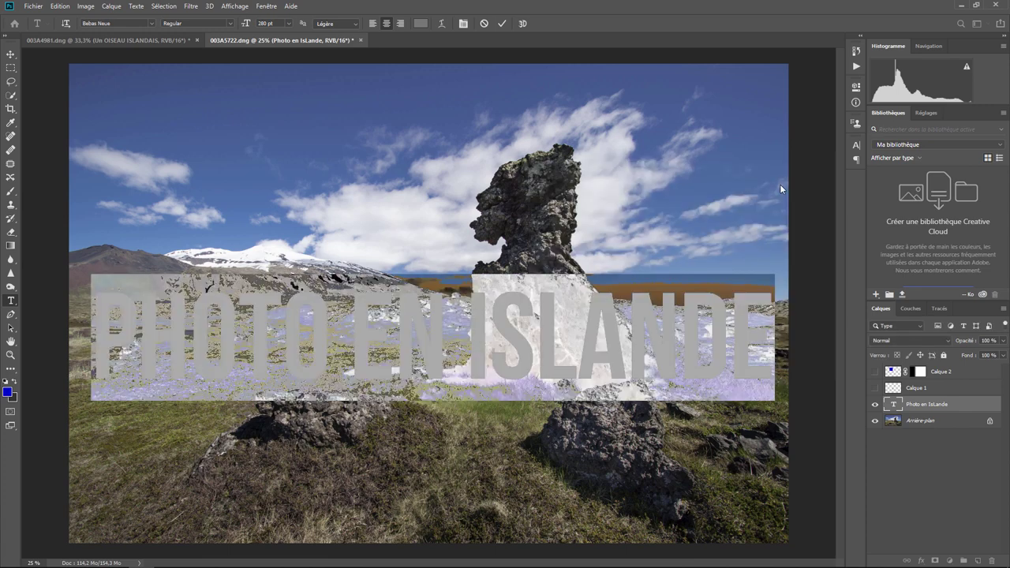
pyautogui.click(932, 410)
pyautogui.click(933, 411)
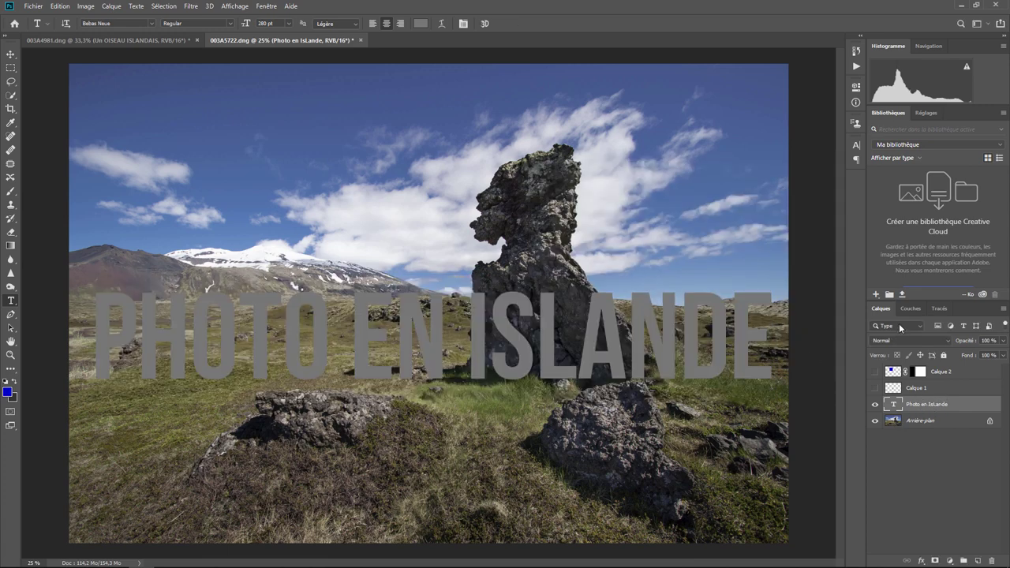
# Set the grey title layer's blend mode to Obscurcir.
pyautogui.click(899, 327)
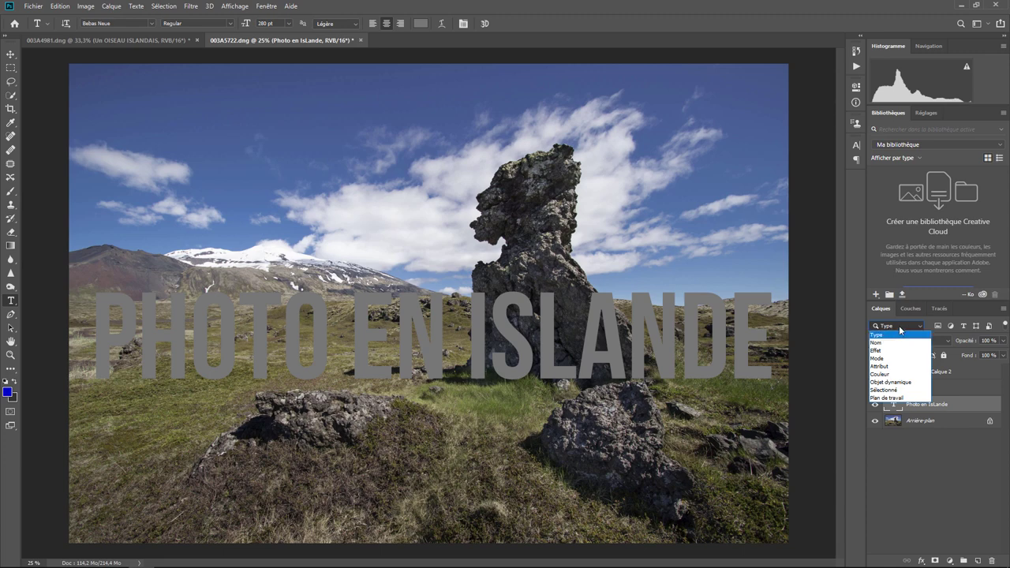
pyautogui.click(935, 344)
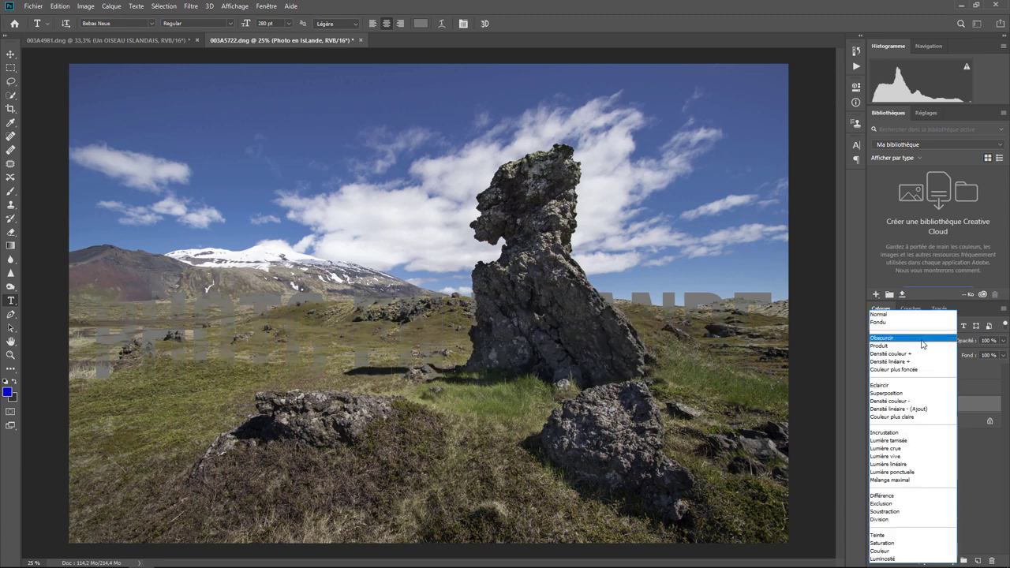
pyautogui.click(921, 339)
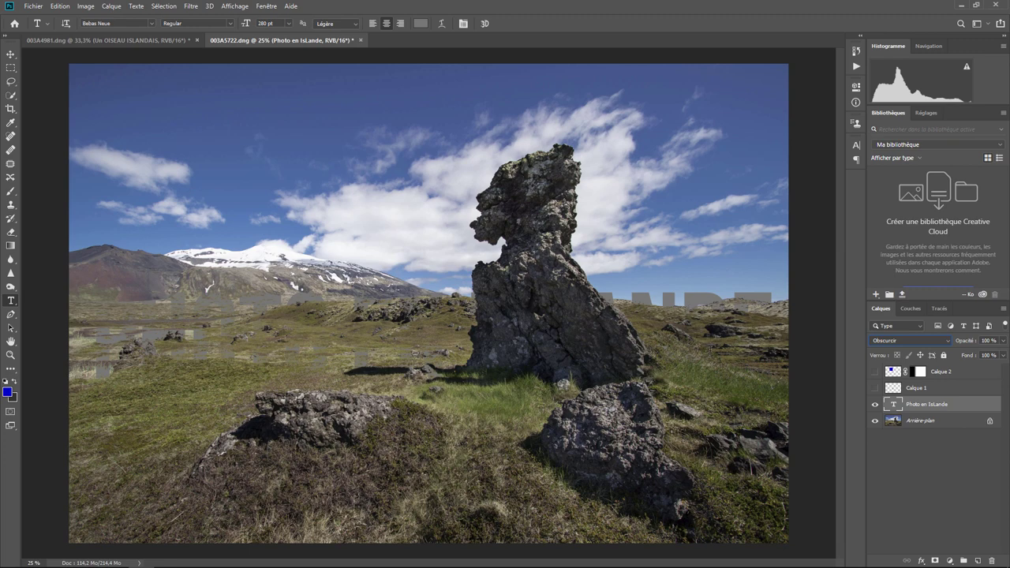
# Move the grey title up into the sky, then nudge it about 31 px lower.
pyautogui.click(10, 53)
pyautogui.moveTo(649, 305)
pyautogui.mouseDown()
pyautogui.moveTo(653, 113)
pyautogui.moveTo(653, 196)
pyautogui.mouseUp()
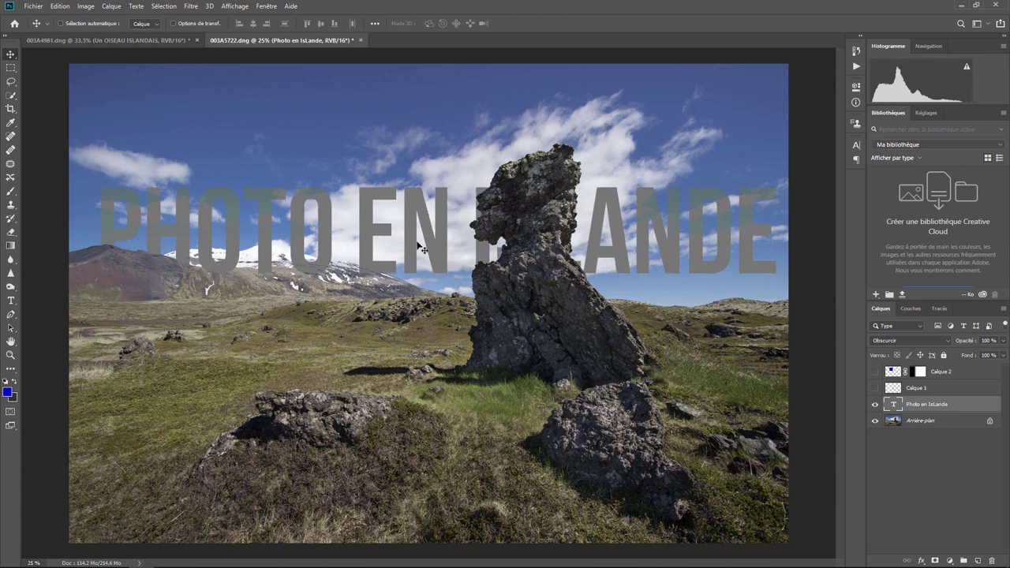
pyautogui.moveTo(442, 261)
pyautogui.mouseDown()
pyautogui.moveTo(442, 285)
pyautogui.moveTo(335, 266)
pyautogui.moveTo(415, 335)
pyautogui.moveTo(505, 345)
pyautogui.moveTo(508, 325)
pyautogui.moveTo(422, 322)
pyautogui.moveTo(447, 237)
pyautogui.moveTo(426, 285)
pyautogui.mouseUp()
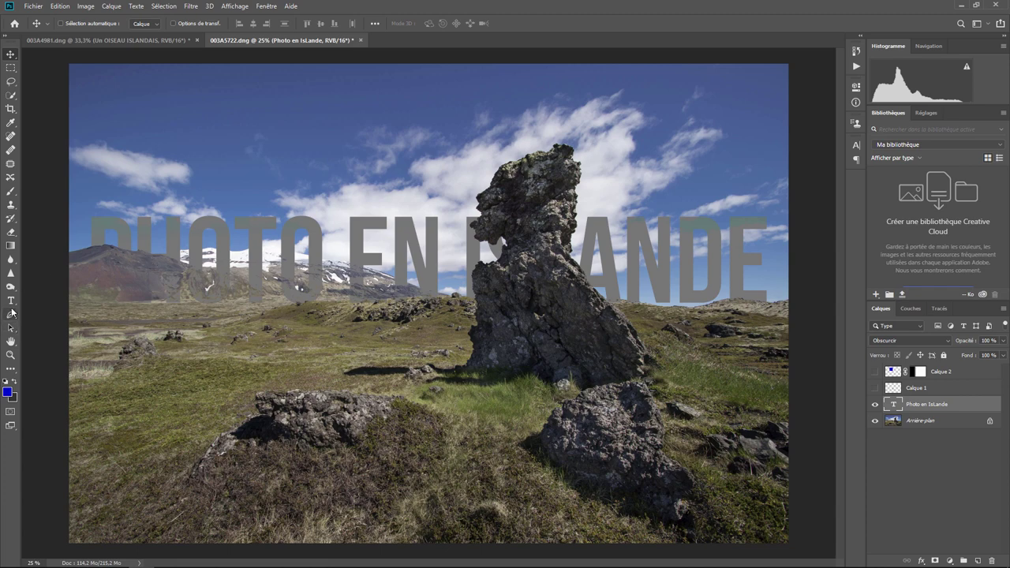
# Recolour the entire title text blue #1908cc and commit the edit.
pyautogui.click(12, 300)
pyautogui.tripleClick(208, 287)
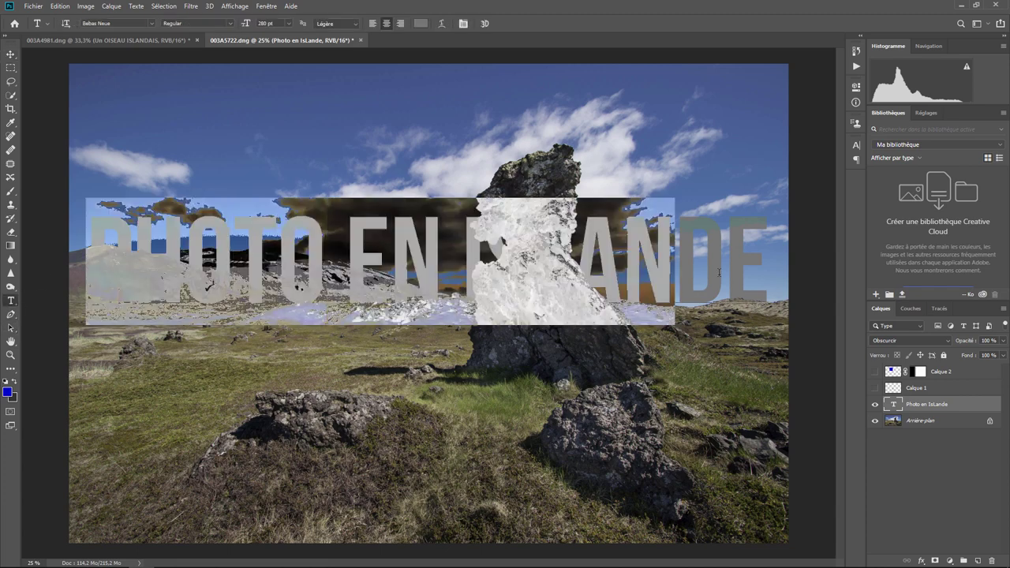
pyautogui.click(7, 392)
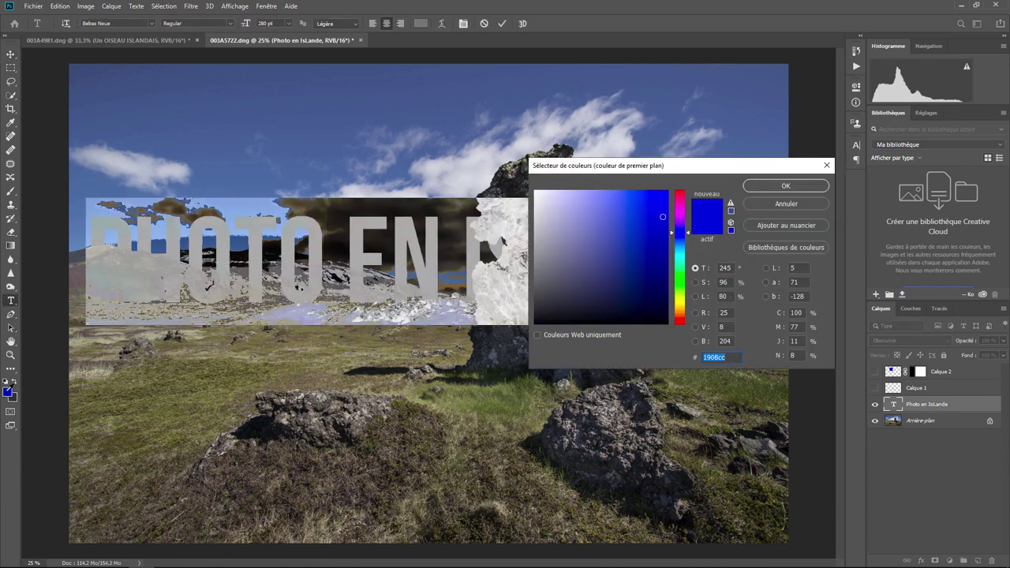
pyautogui.click(785, 186)
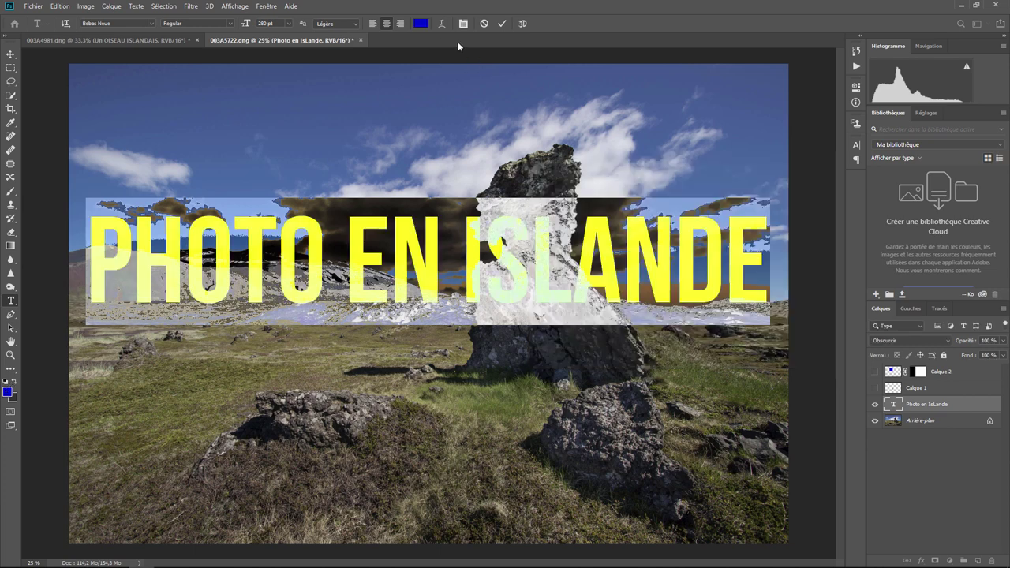
pyautogui.click(917, 473)
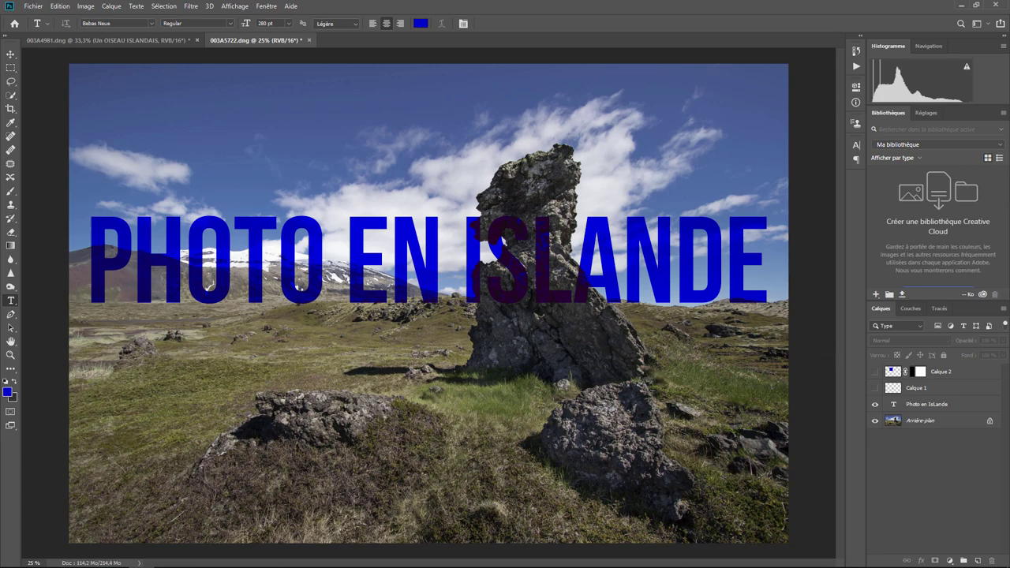
# Magnify a title letter over the dark rock to 12800%, then hide the Photo en IsLande layer.
pyautogui.hotkey('ctrl', '+')
pyautogui.hotkey('ctrl', '+')
pyautogui.hotkey('ctrl', '+')
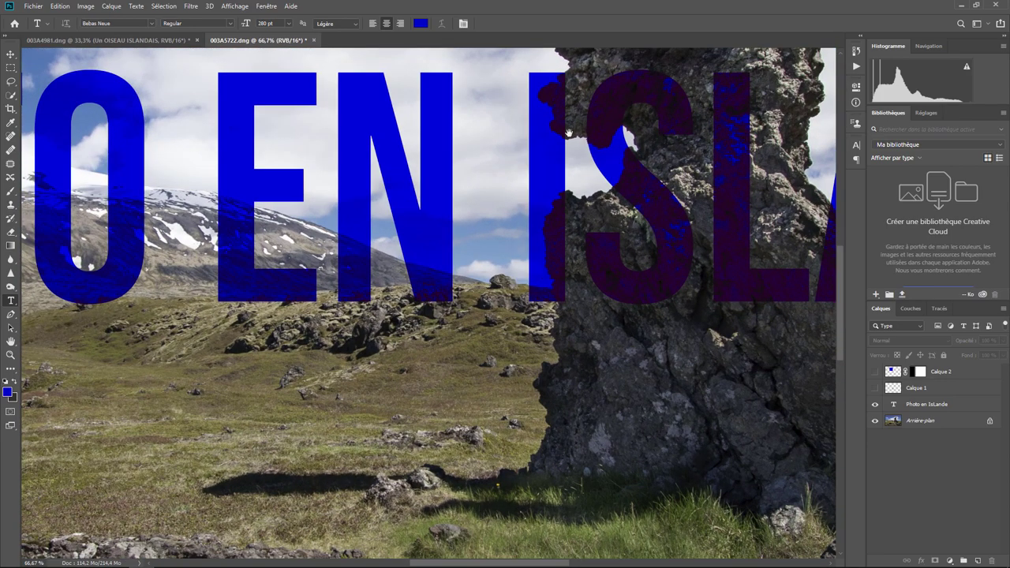
pyautogui.moveTo(568, 133); pyautogui.dragTo(462, 290)
pyautogui.hotkey('ctrl', '+')
pyautogui.hotkey('ctrl', '+')
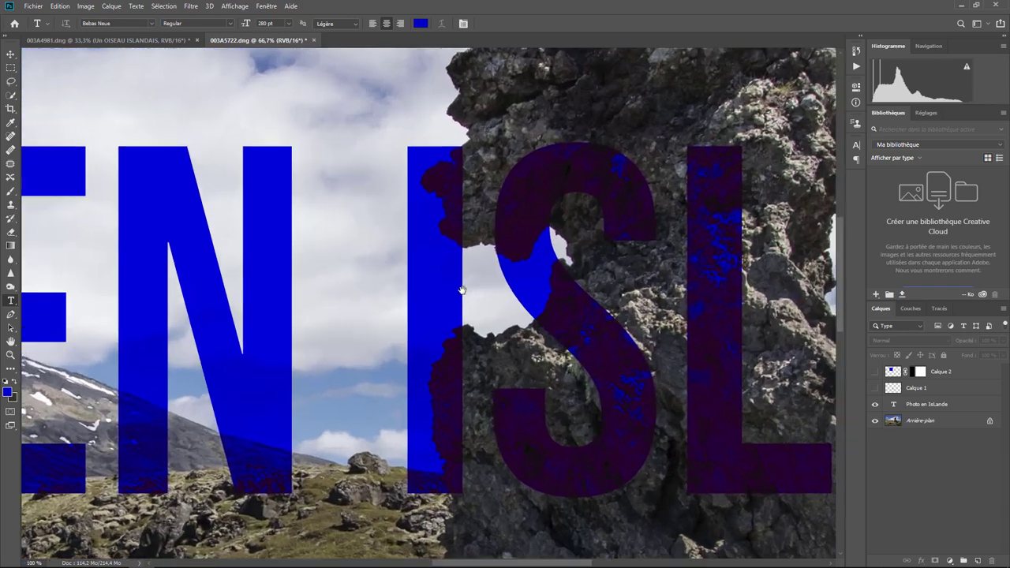
pyautogui.hotkey('ctrl', '+')
pyautogui.hotkey('ctrl', '+')
pyautogui.moveTo(636, 222); pyautogui.dragTo(230, 381)
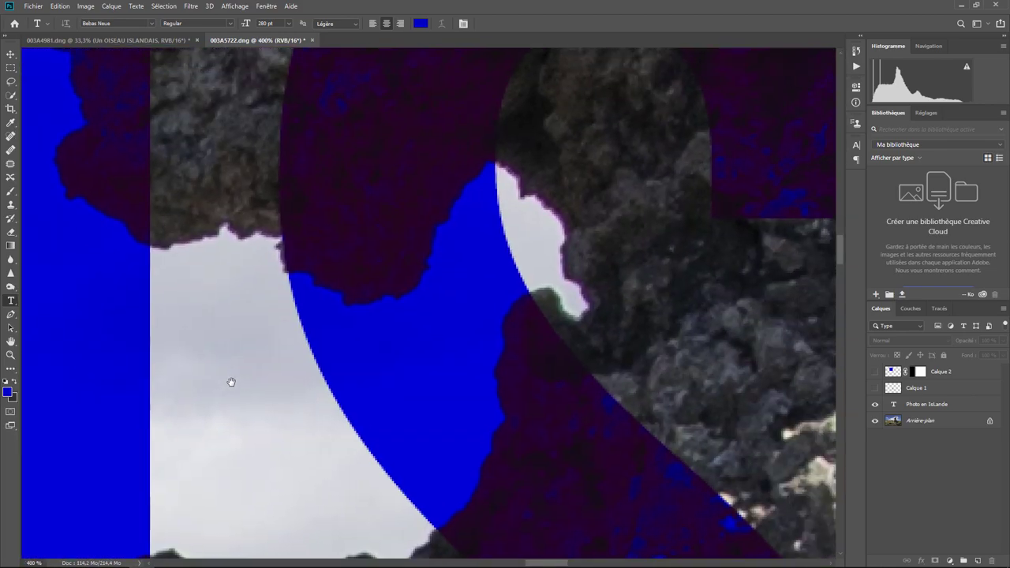
pyautogui.hotkey('ctrl', '+')
pyautogui.hotkey('ctrl', '+')
pyautogui.hotkey('ctrl', '+')
pyautogui.hotkey('ctrl', '+')
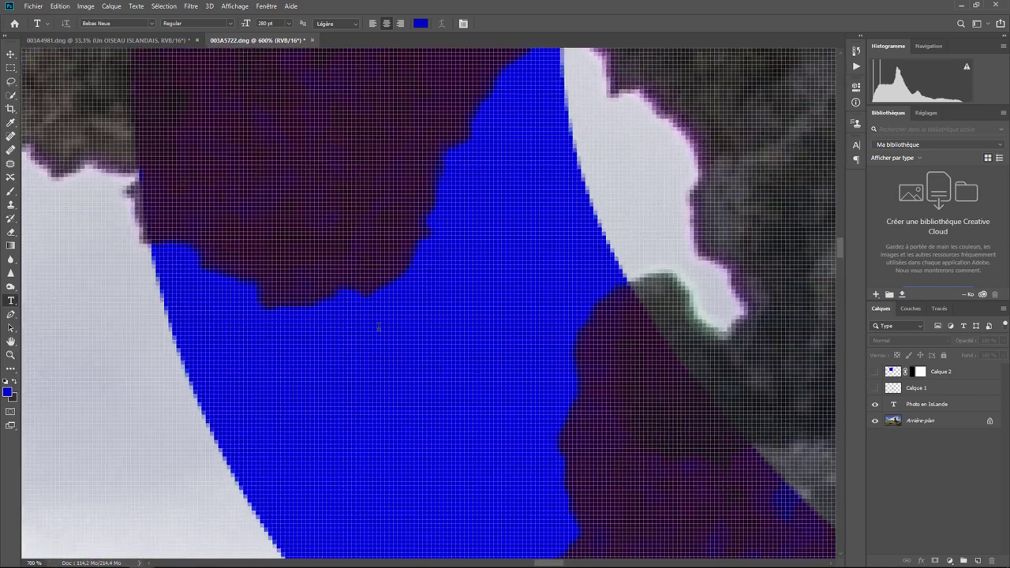
pyautogui.hotkey('ctrl', '+')
pyautogui.hotkey('ctrl', '+')
pyautogui.hotkey('ctrl', '+')
pyautogui.hotkey('ctrl', '+')
pyautogui.hotkey('ctrl', '+')
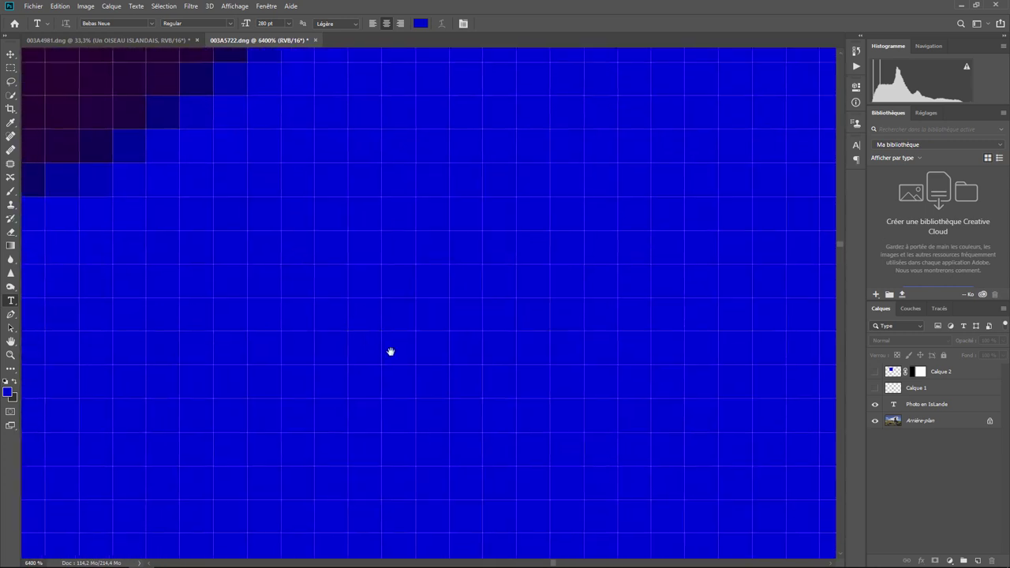
pyautogui.moveTo(390, 352); pyautogui.dragTo(615, 497)
pyautogui.moveTo(388, 305); pyautogui.dragTo(486, 422)
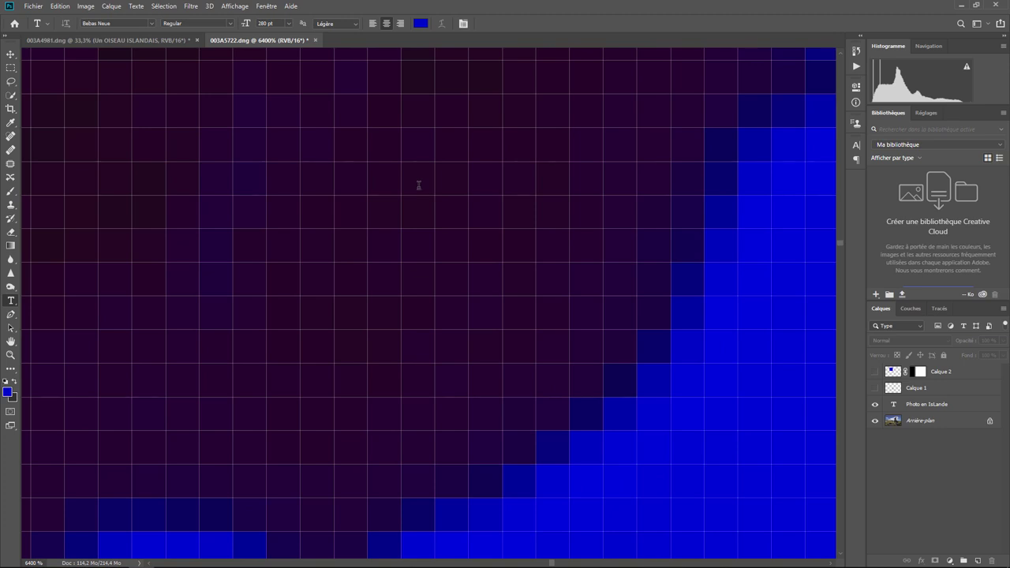
pyautogui.hotkey('ctrl', '+')
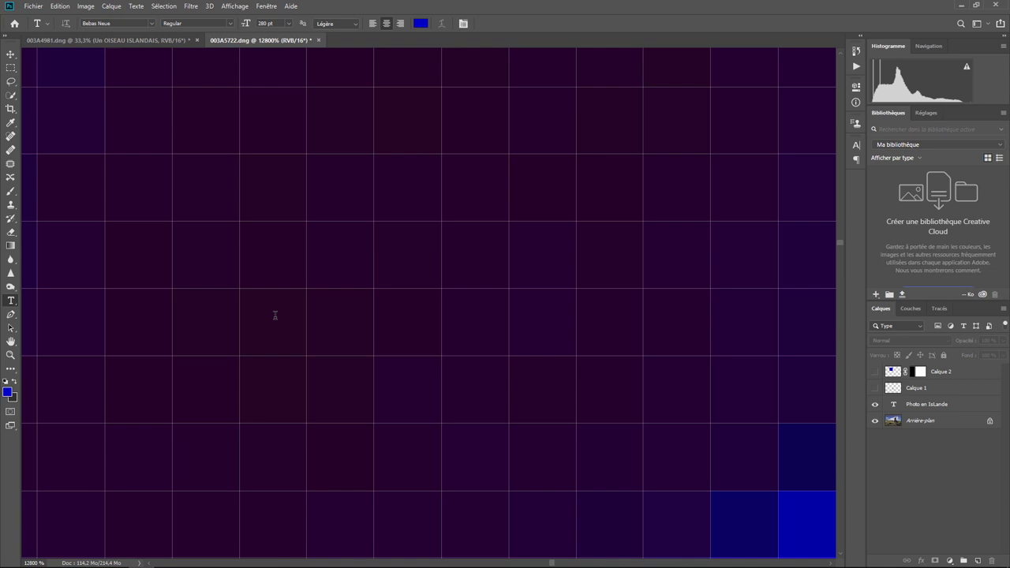
pyautogui.click(874, 404)
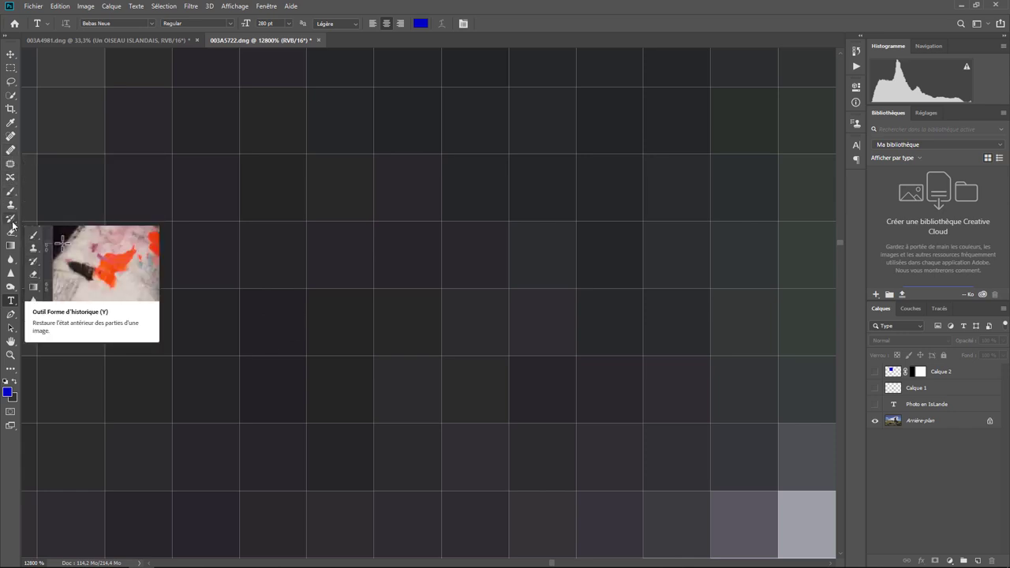
# Sample the dark photo pixel (#171617) with the Eyedropper, then show the text layer again.
pyautogui.click(13, 123)
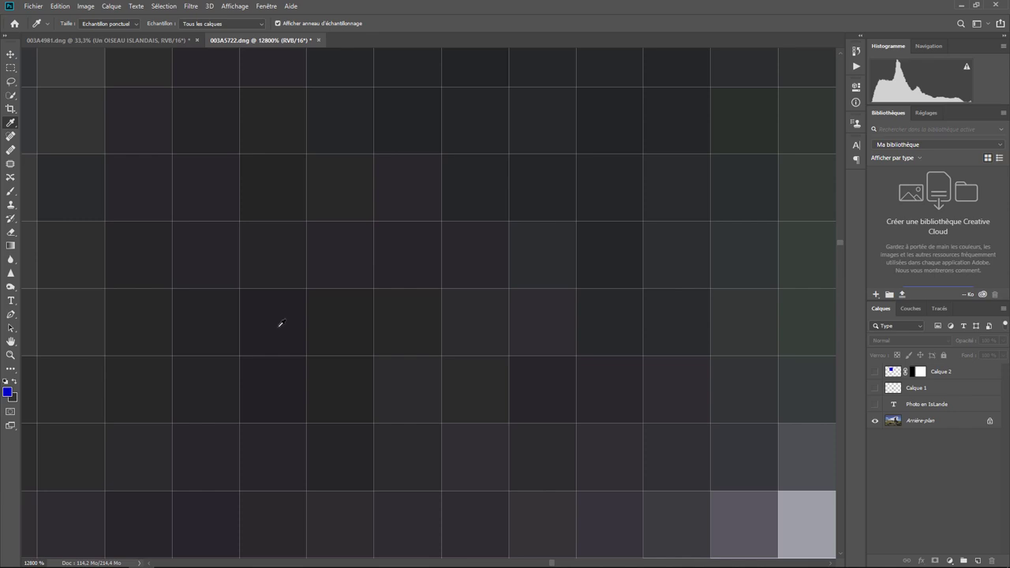
pyautogui.click(9, 393)
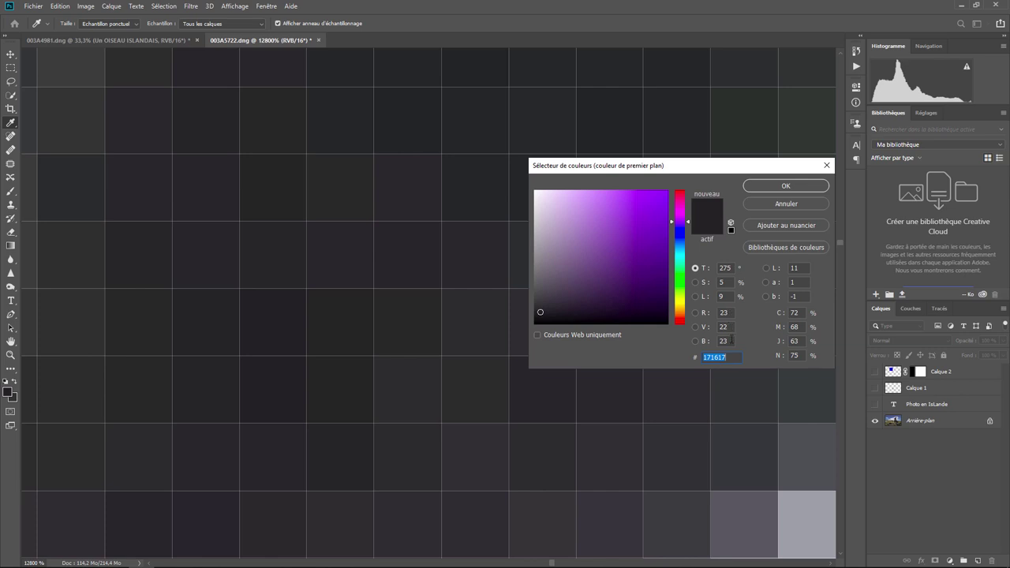
pyautogui.click(779, 207)
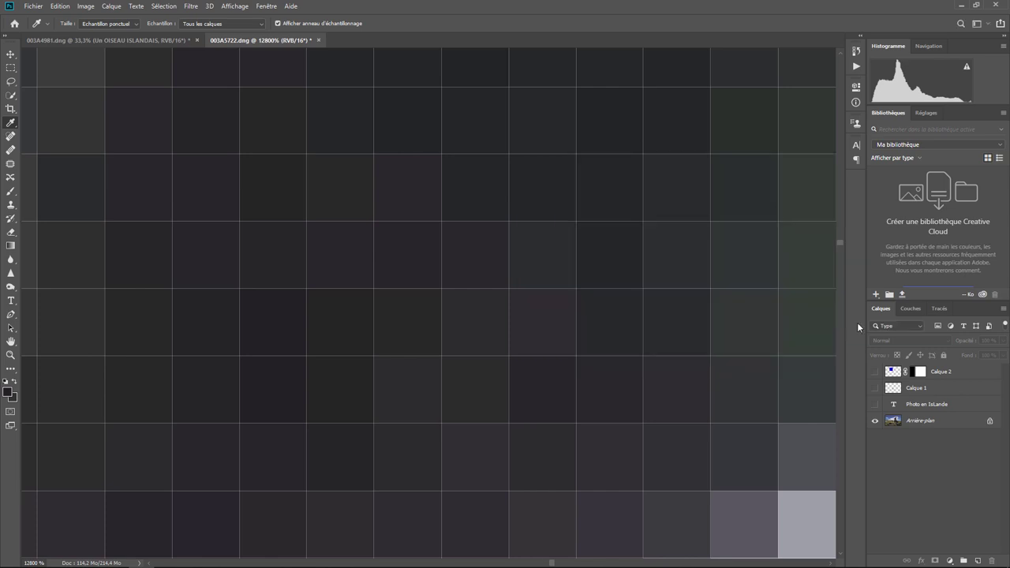
pyautogui.click(875, 408)
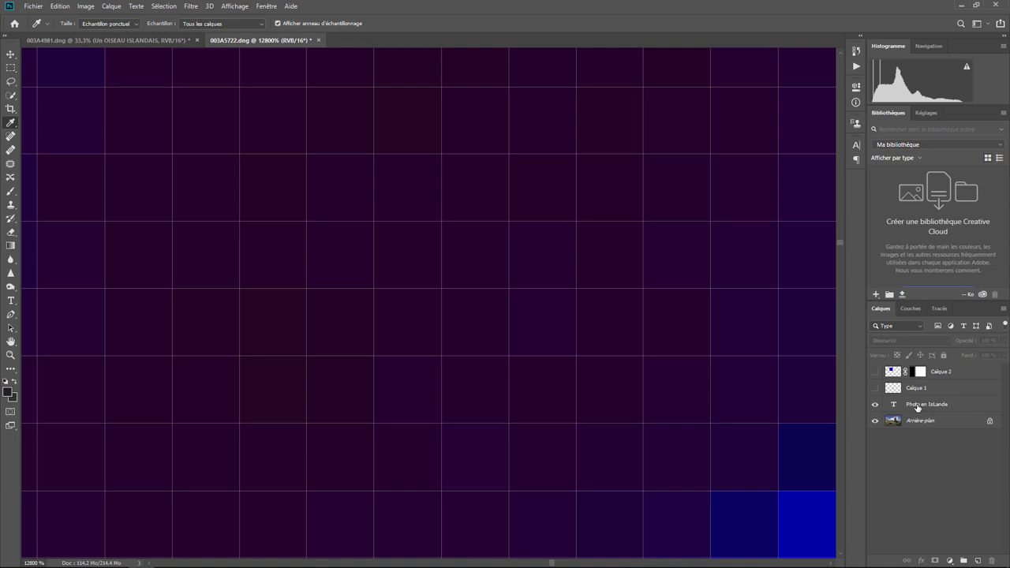
# Set the Photo en IsLande layer to Normal blending and check the foreground colour reads #1908cc.
pyautogui.click(915, 406)
pyautogui.click(894, 341)
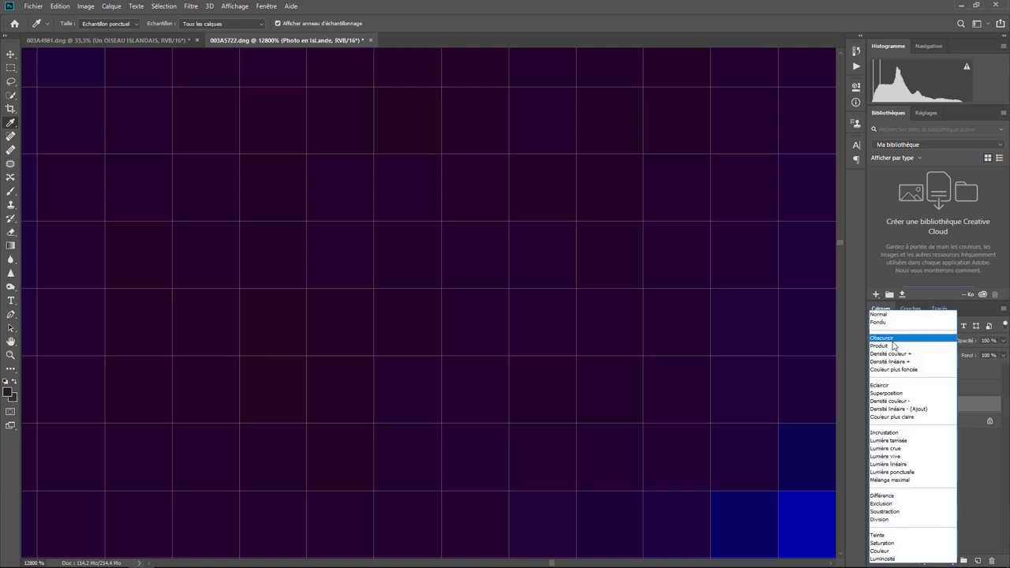
pyautogui.click(887, 314)
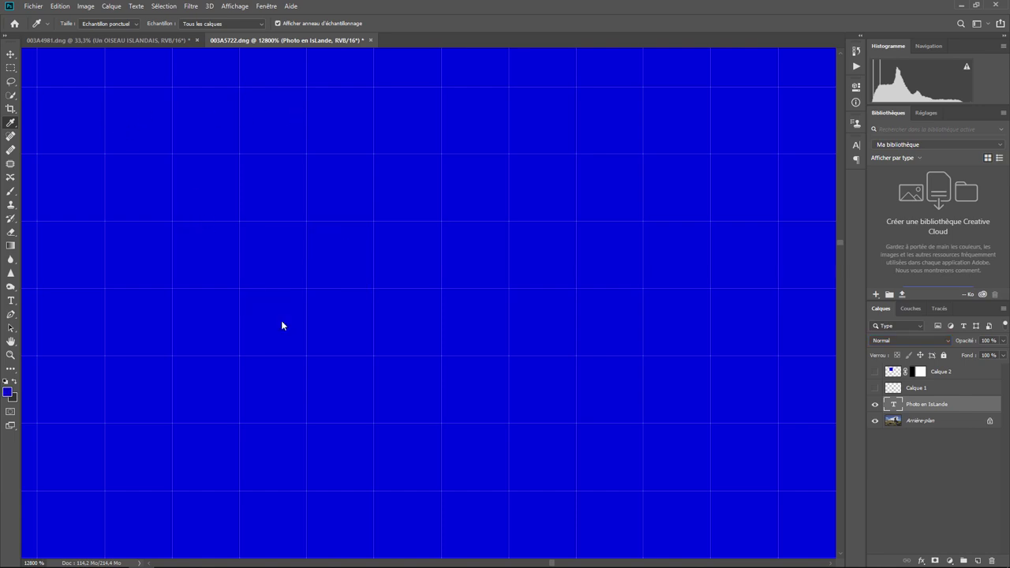
pyautogui.click(8, 392)
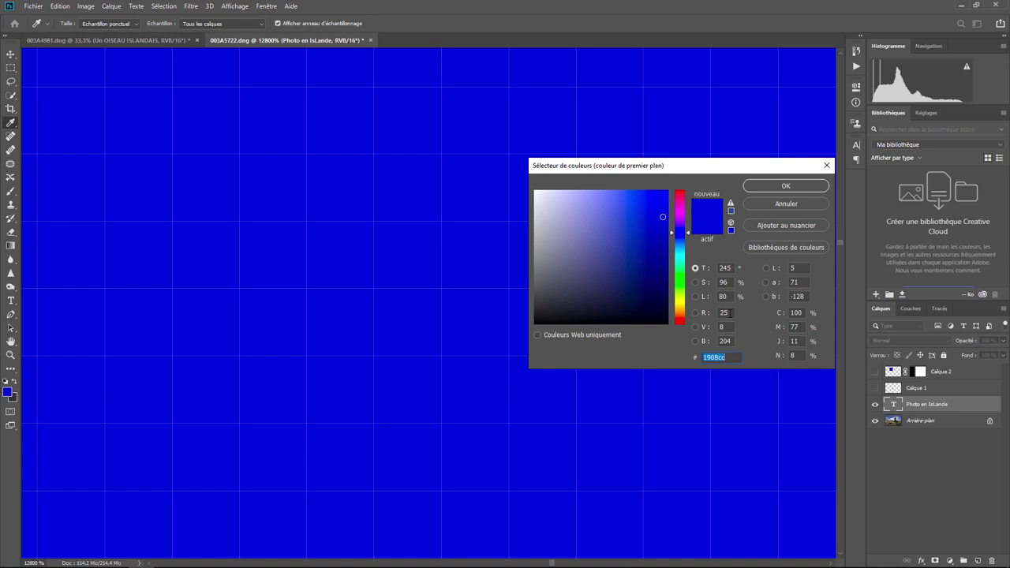
# Close the colour picker keeping blue #1908cc, with the text layer's blend modes listed.
pyautogui.click(727, 326)
pyautogui.click(807, 188)
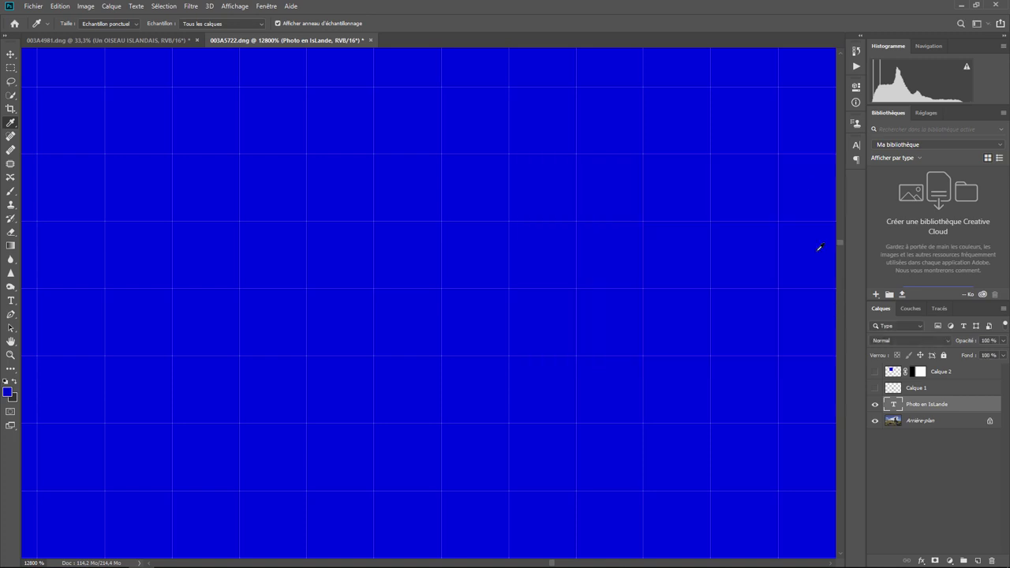
pyautogui.click(884, 341)
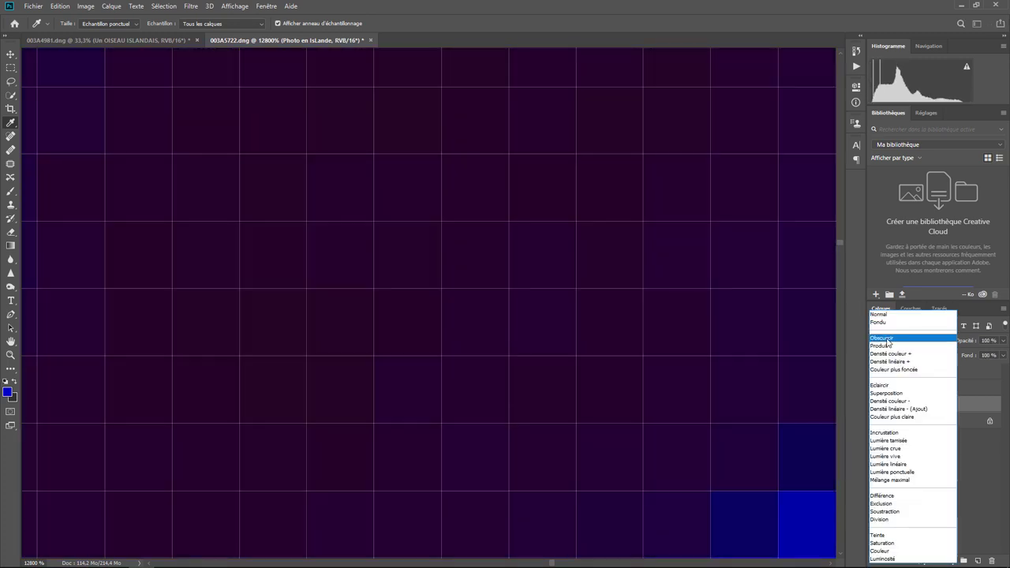
# Blend the text layer in Obscurcir and sample a darkened text pixel reading #170817.
pyautogui.click(886, 341)
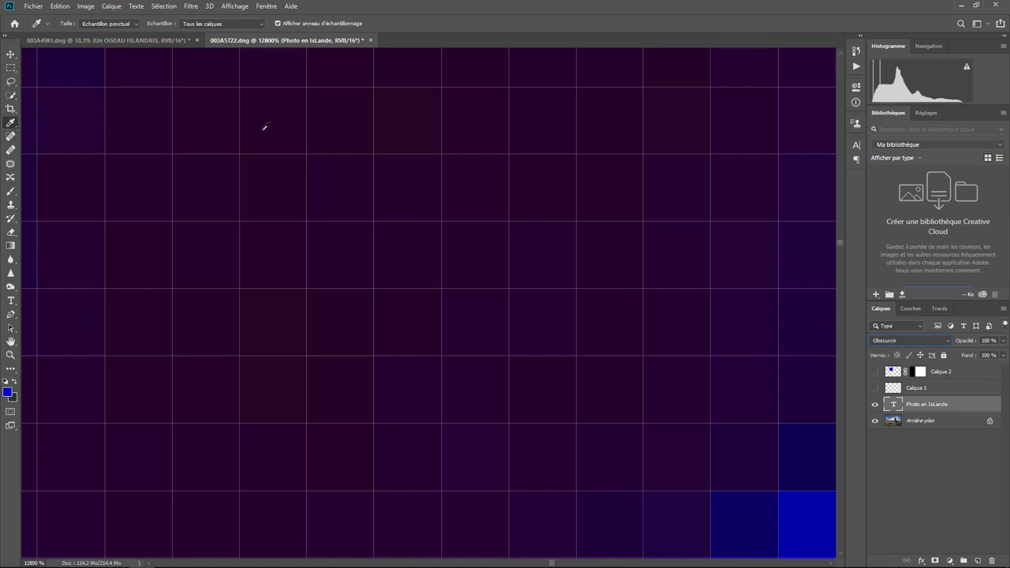
pyautogui.click(277, 322)
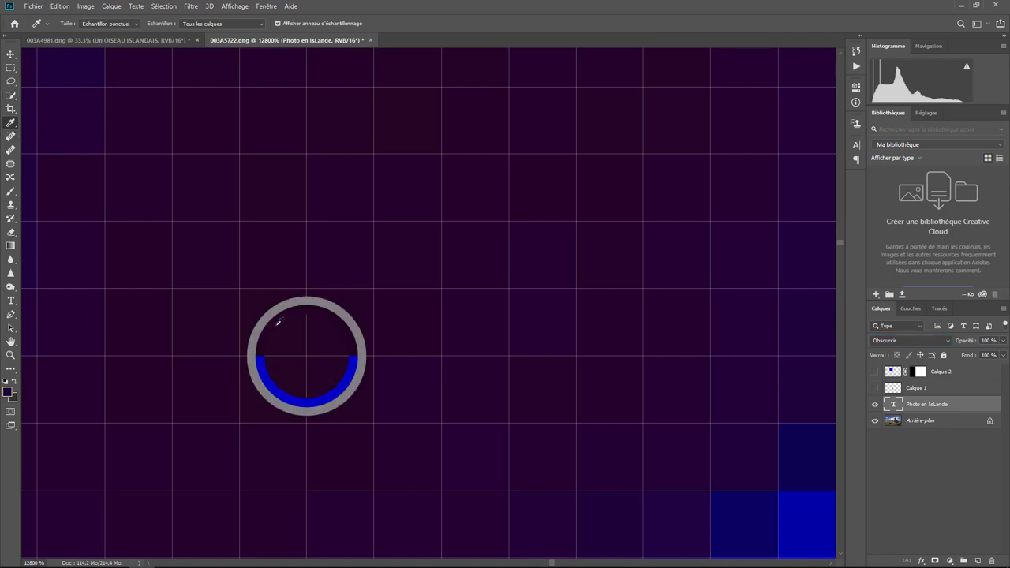
pyautogui.click(7, 393)
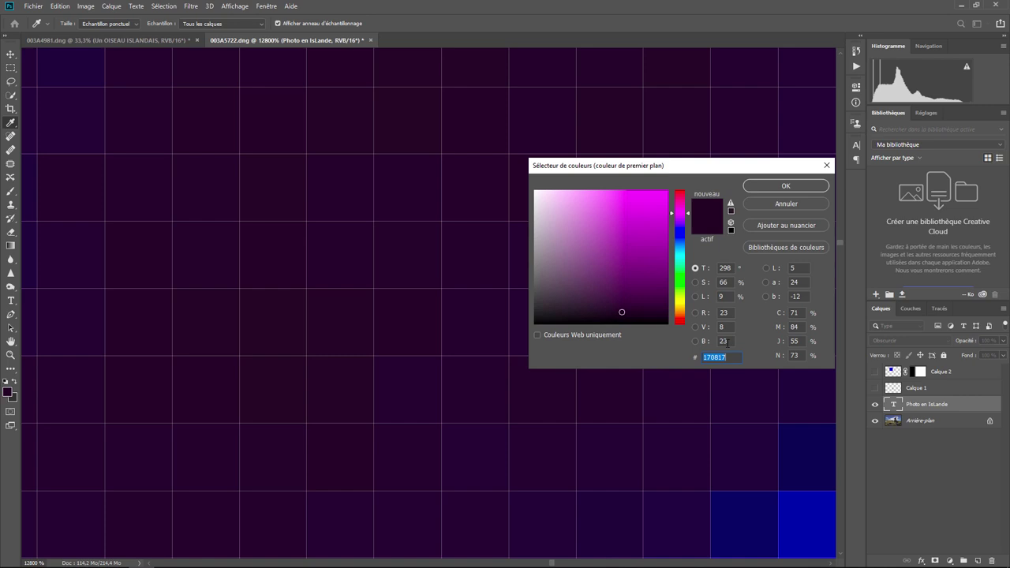
pyautogui.click(785, 186)
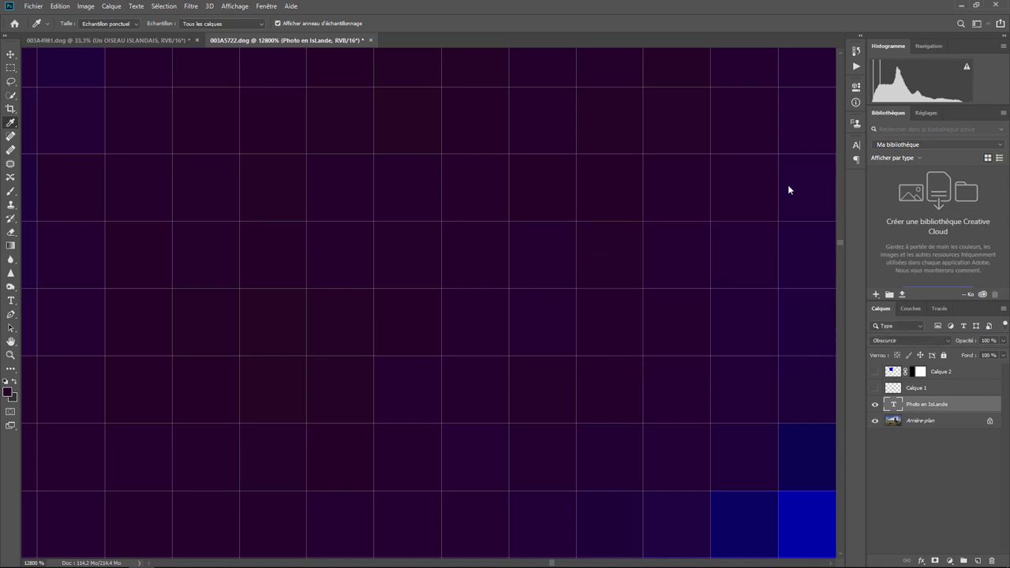
# Zoom out to the whole image and reopen the text layer's blend-mode list.
pyautogui.scroll(-1, 787, 189)
pyautogui.scroll(-3, 787, 189)
pyautogui.scroll(-2, 787, 189)
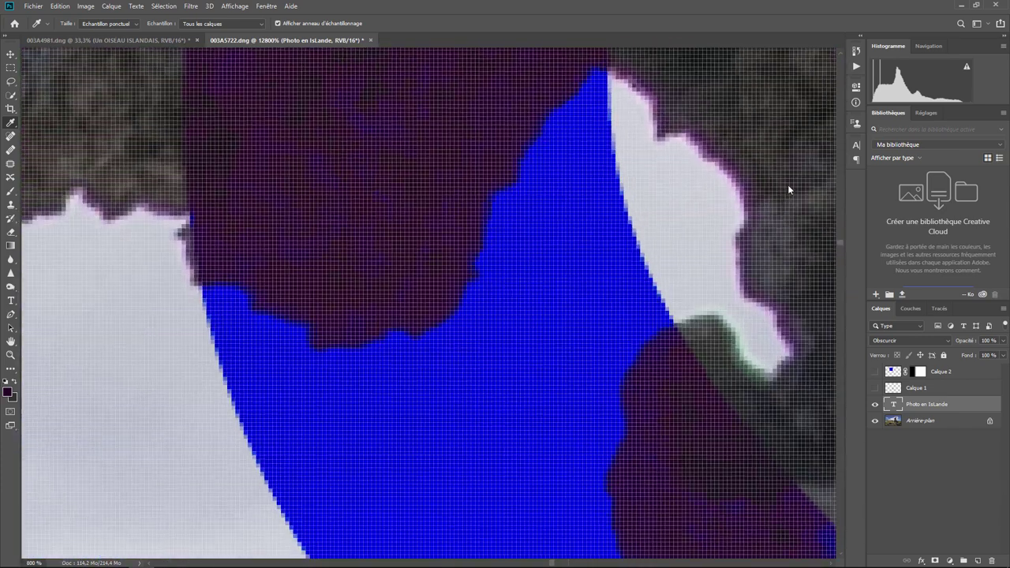
pyautogui.scroll(-2, 787, 189)
pyautogui.scroll(-2, 787, 190)
pyautogui.scroll(-1, 787, 189)
pyautogui.scroll(-2, 787, 190)
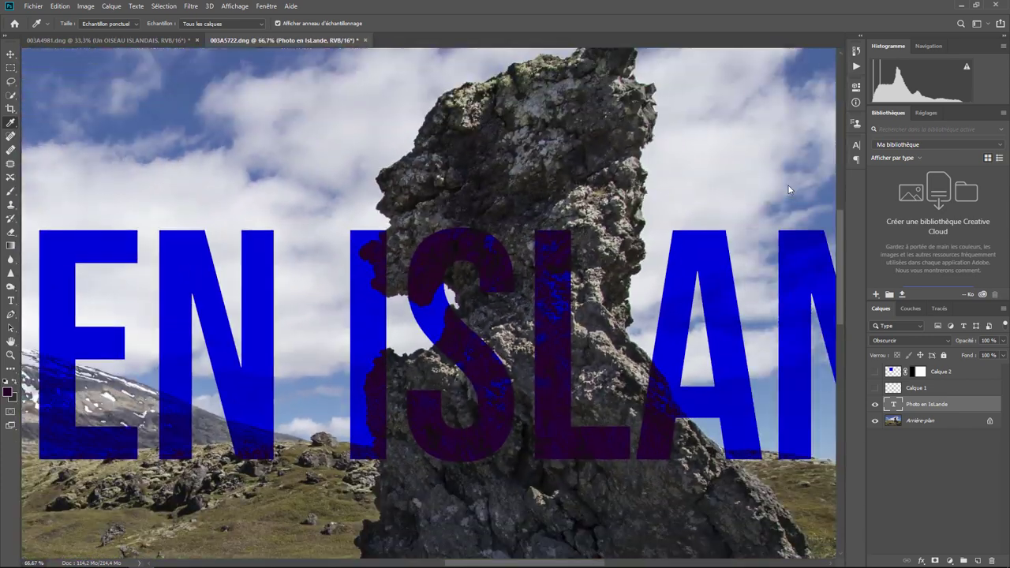
pyautogui.scroll(-1, 787, 189)
pyautogui.scroll(-1, 787, 189)
pyautogui.scroll(-1, 787, 189)
pyautogui.scroll(-1, 787, 189)
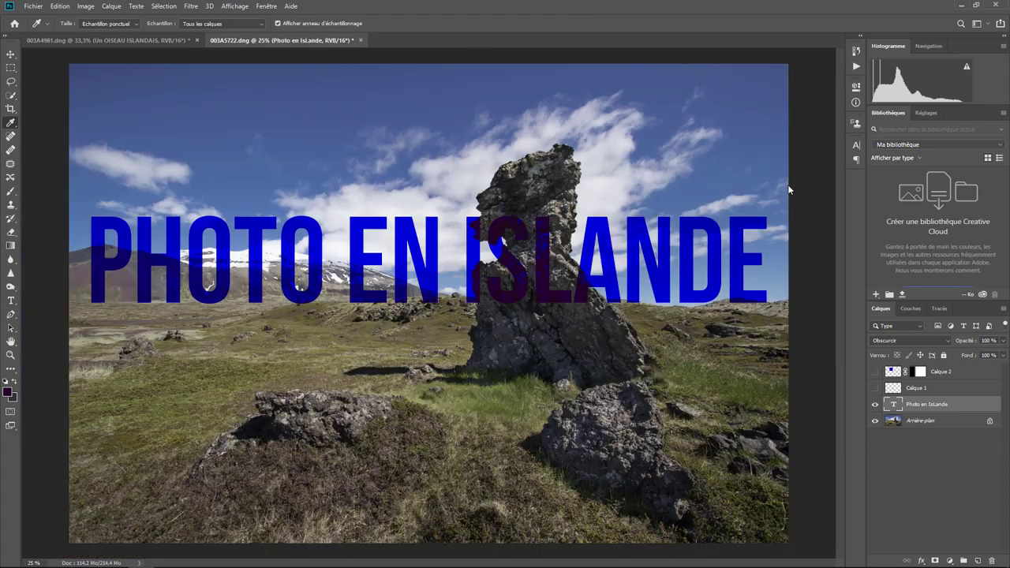
pyautogui.click(905, 341)
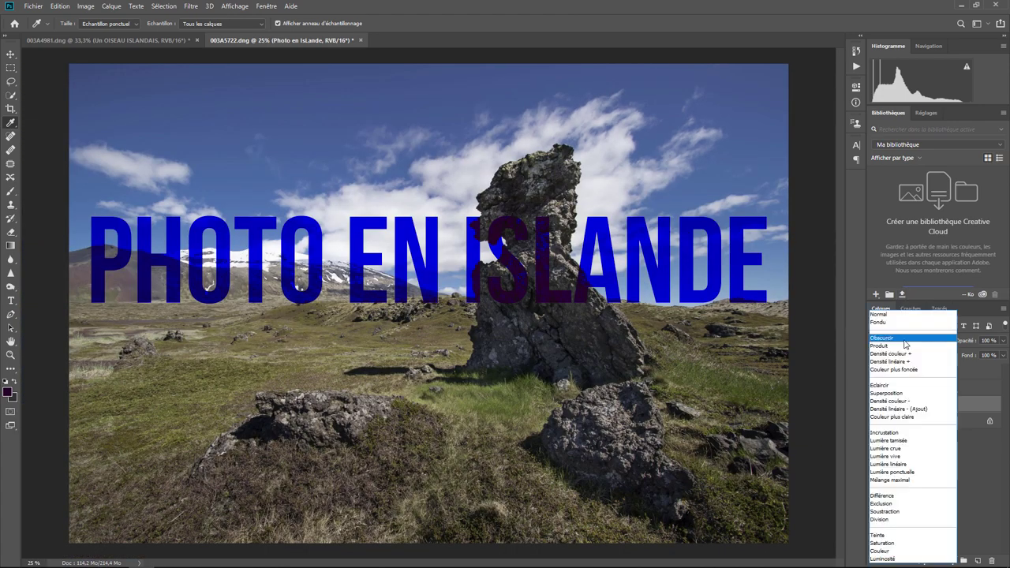
# Blend the title in Produit mode and select the words PHOTO EN with the Type tool.
pyautogui.click(891, 345)
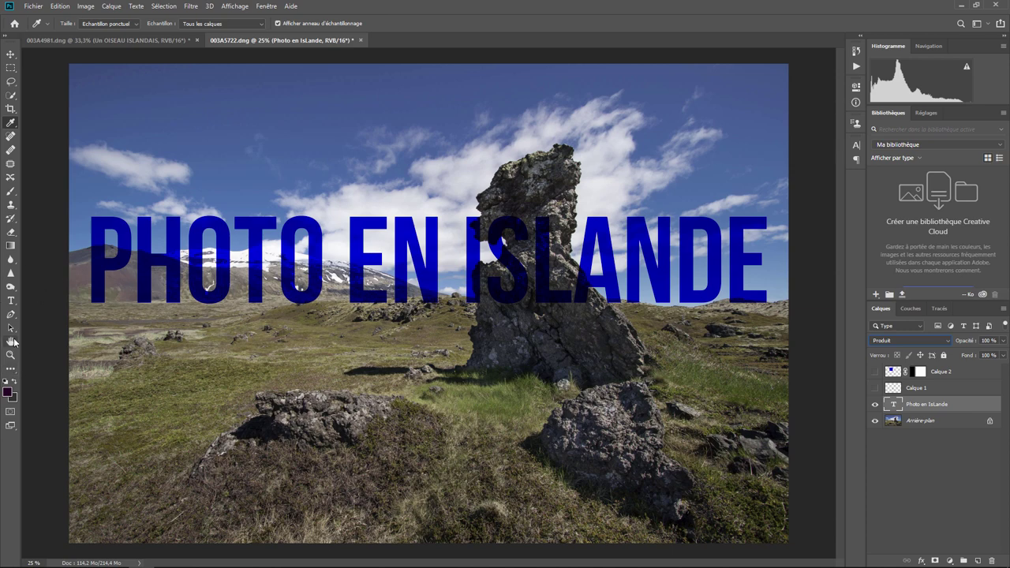
pyautogui.click(11, 300)
pyautogui.moveTo(94, 268); pyautogui.dragTo(765, 268)
# Recolour the whole PHOTO EN ISLANDE title yellow #cacc08 and commit the edit.
pyautogui.click(421, 23)
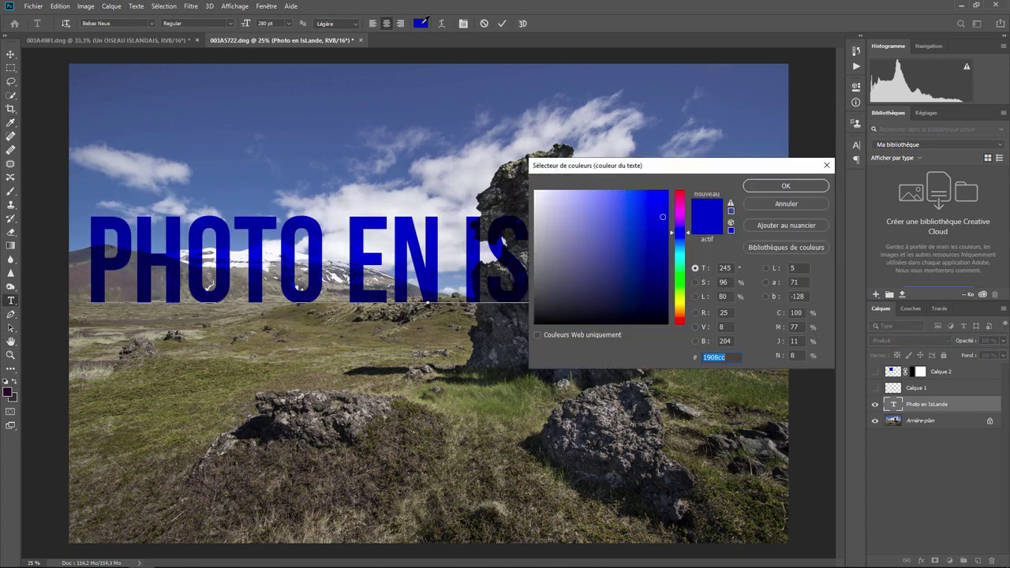
pyautogui.click(678, 302)
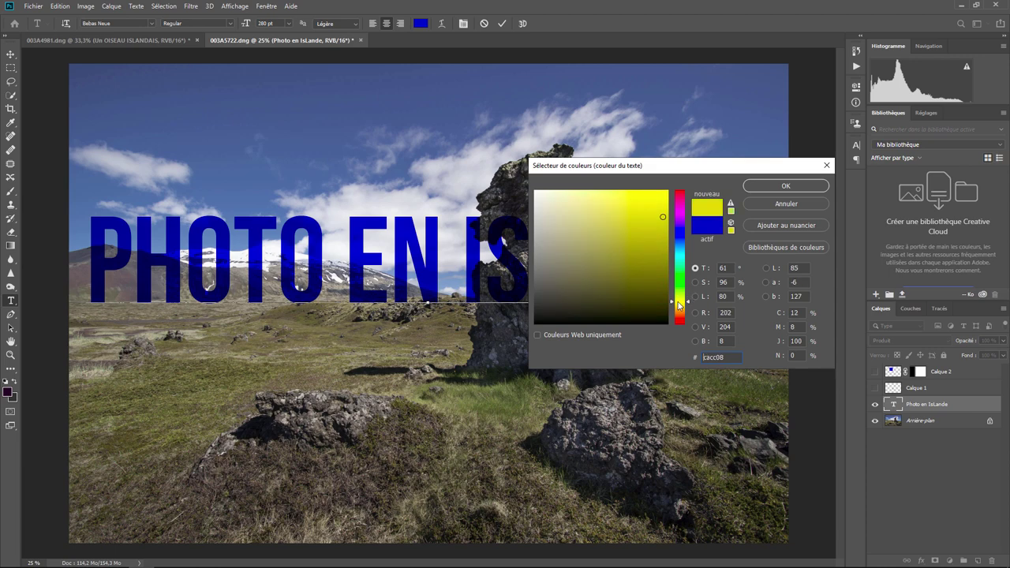
pyautogui.click(658, 210)
pyautogui.click(807, 189)
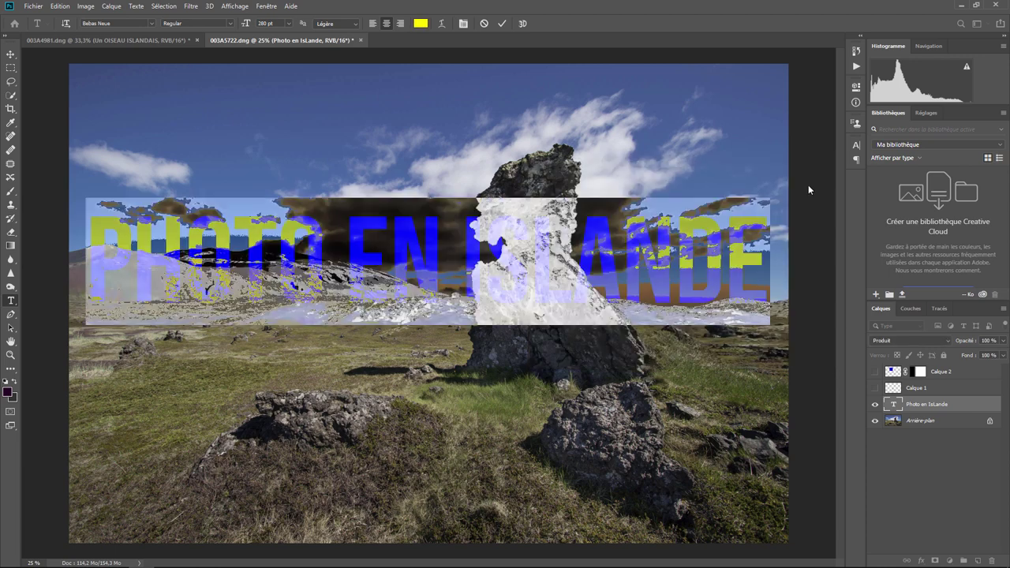
pyautogui.click(710, 381)
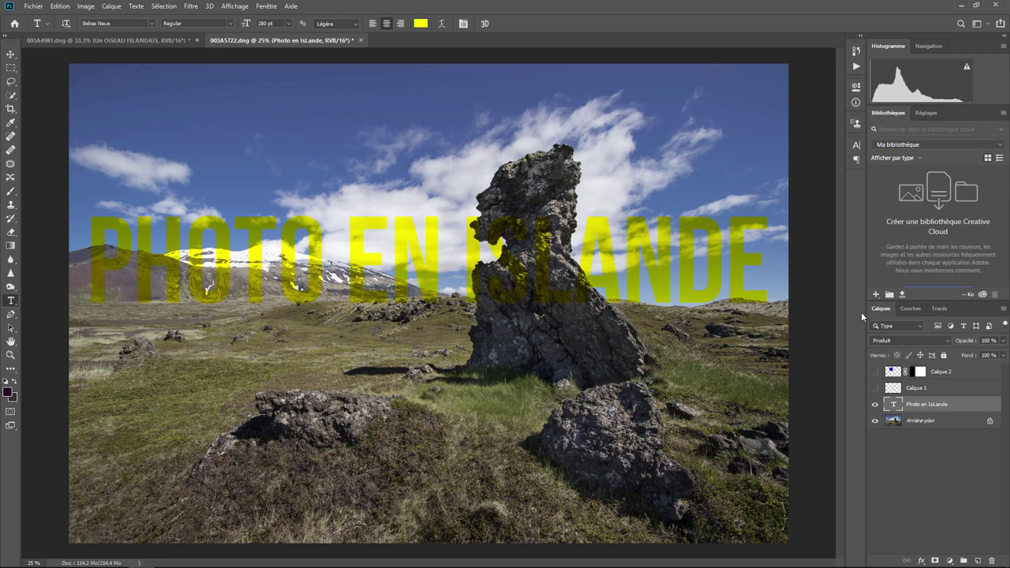
# Preview blend modes and leave the yellow title layer on Produit.
pyautogui.click(895, 342)
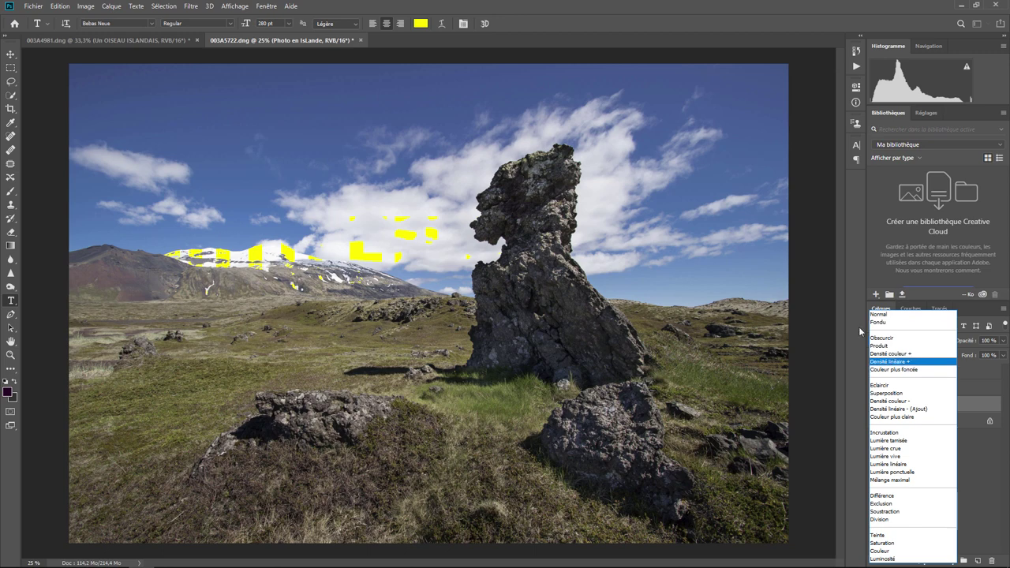
pyautogui.click(746, 263)
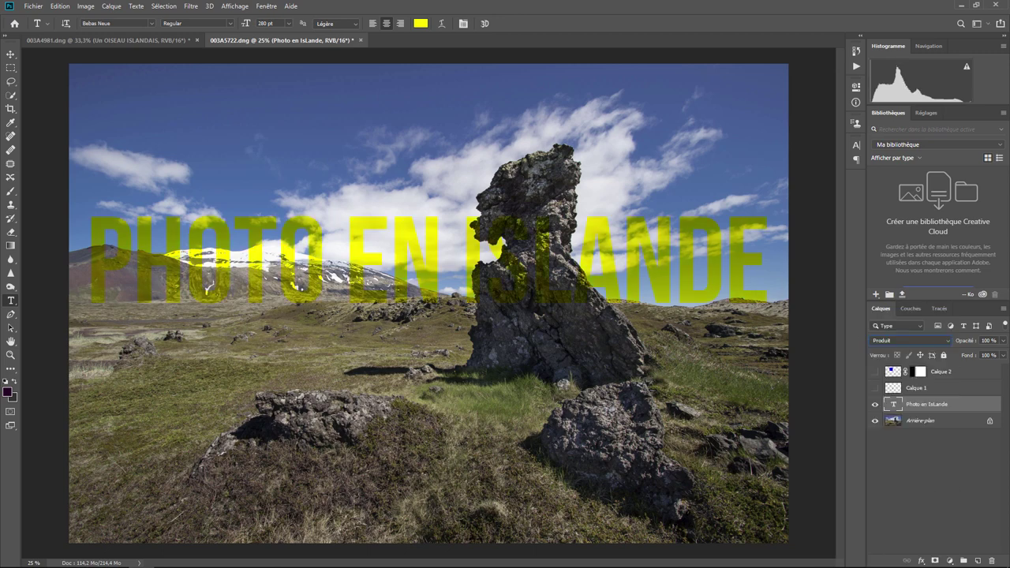
pyautogui.tripleClick(92, 268)
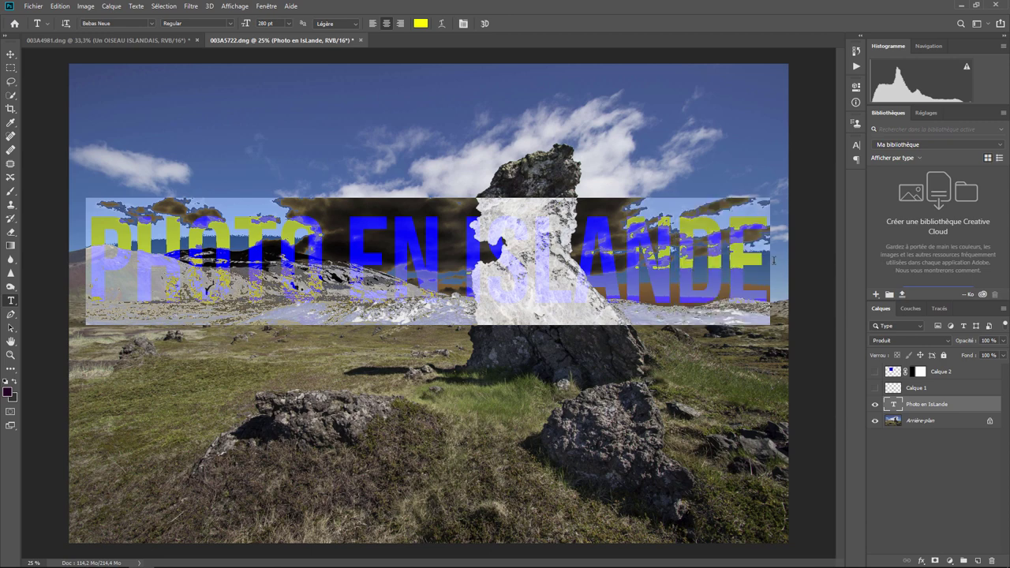
# Pick a dark foreground colour, commit the text, and keep the layer on Produit blending.
pyautogui.click(6, 393)
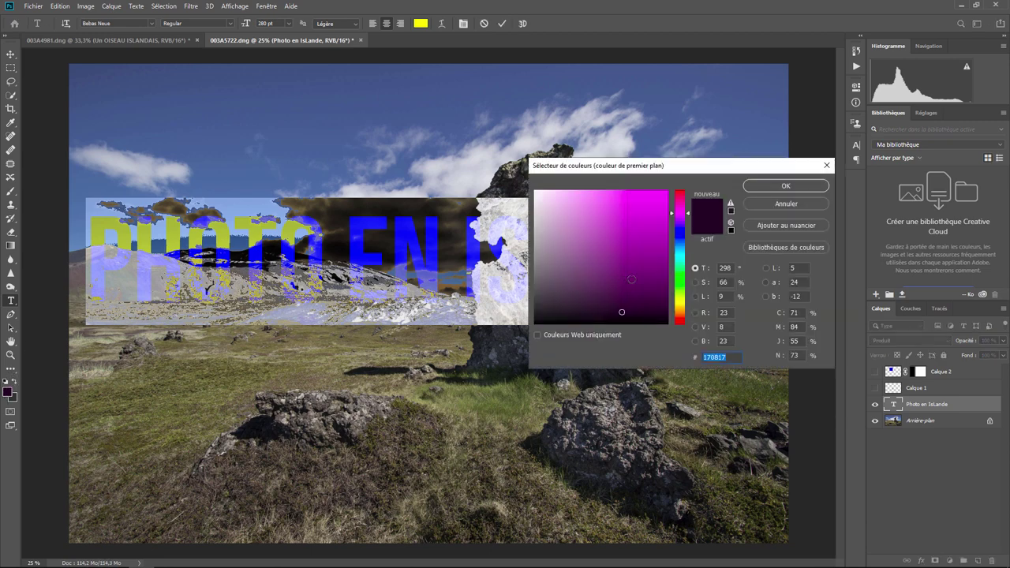
pyautogui.click(680, 236)
pyautogui.click(776, 186)
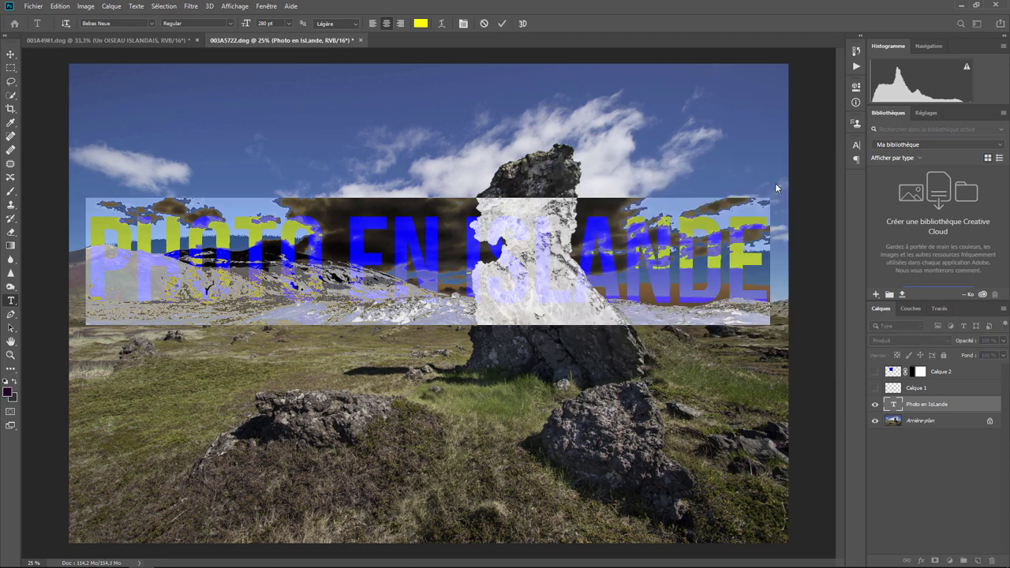
pyautogui.click(817, 434)
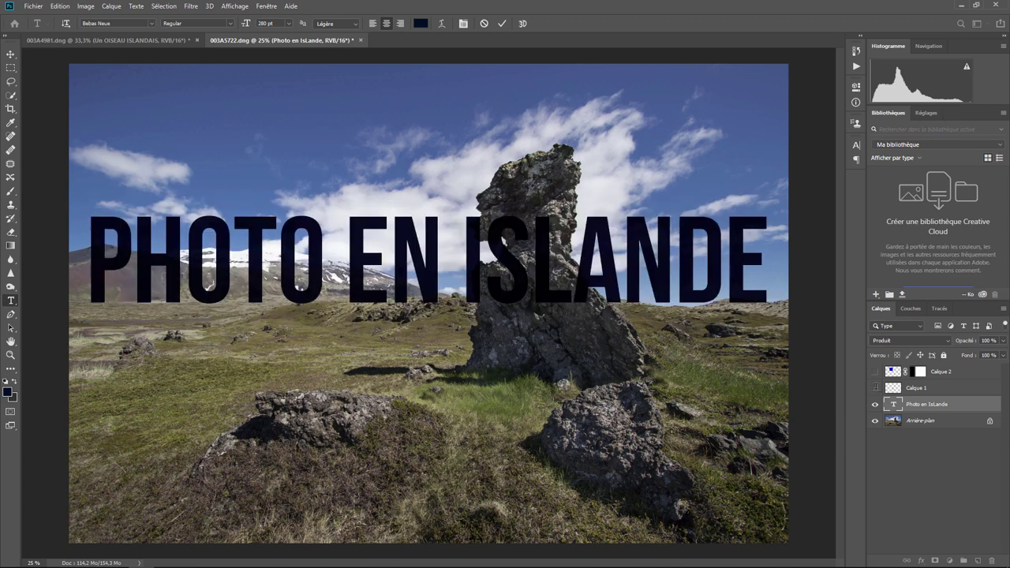
pyautogui.click(907, 340)
pyautogui.click(903, 345)
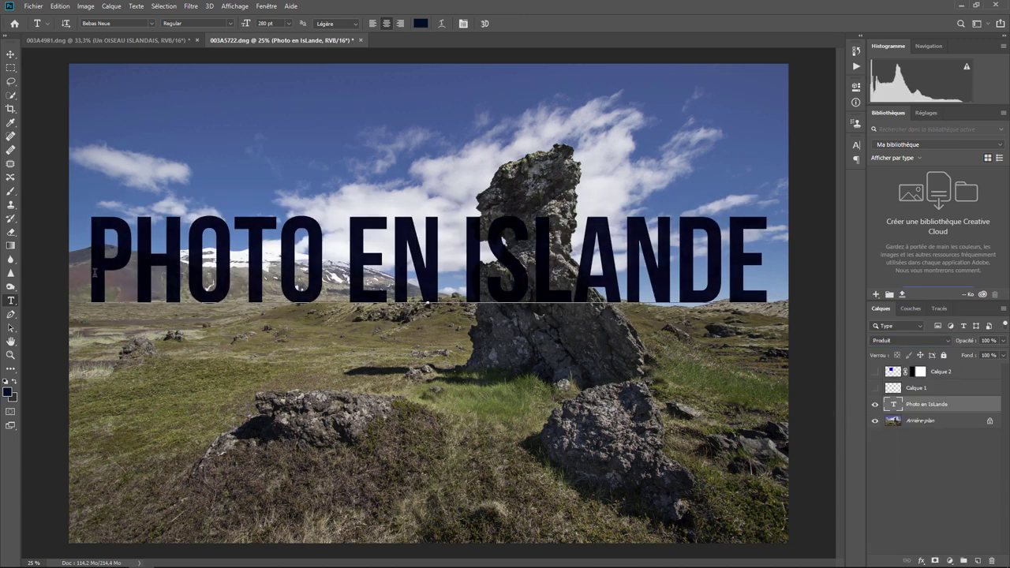
# Recolour the whole title bright blue #0600ff and hide selection extras to view it.
pyautogui.moveTo(95, 272); pyautogui.dragTo(769, 272)
pyautogui.click(420, 23)
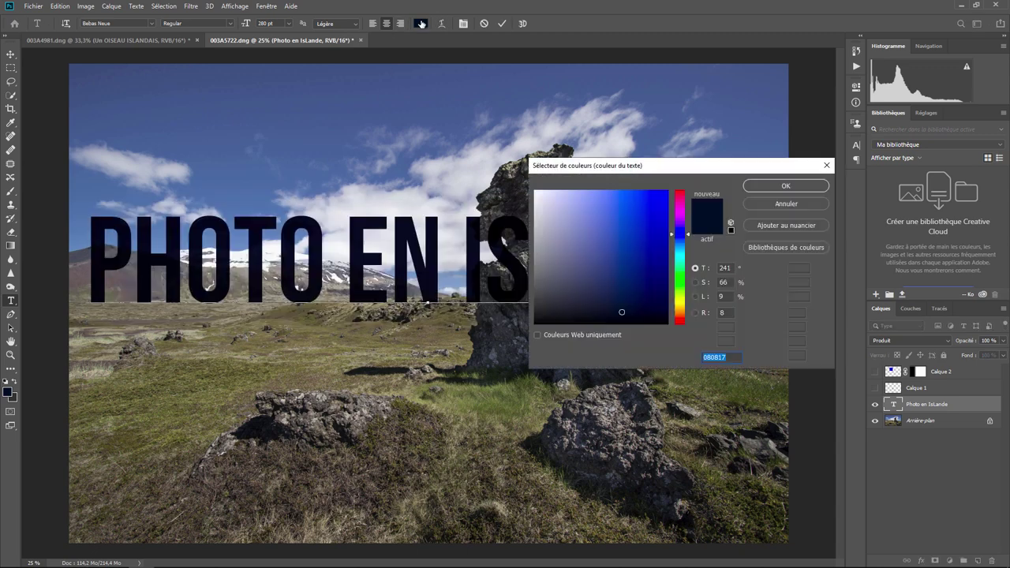
pyautogui.click(654, 203)
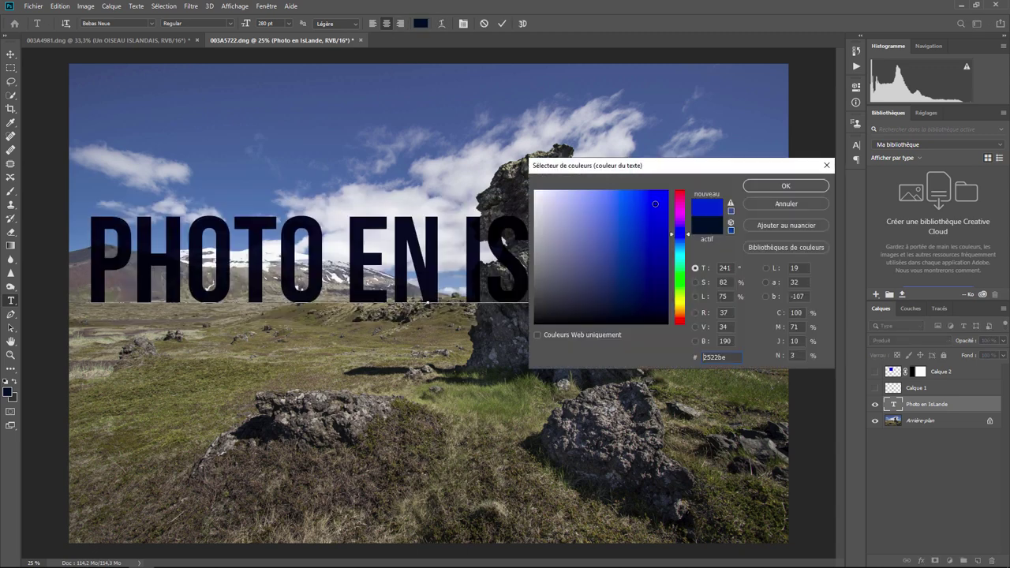
pyautogui.click(788, 186)
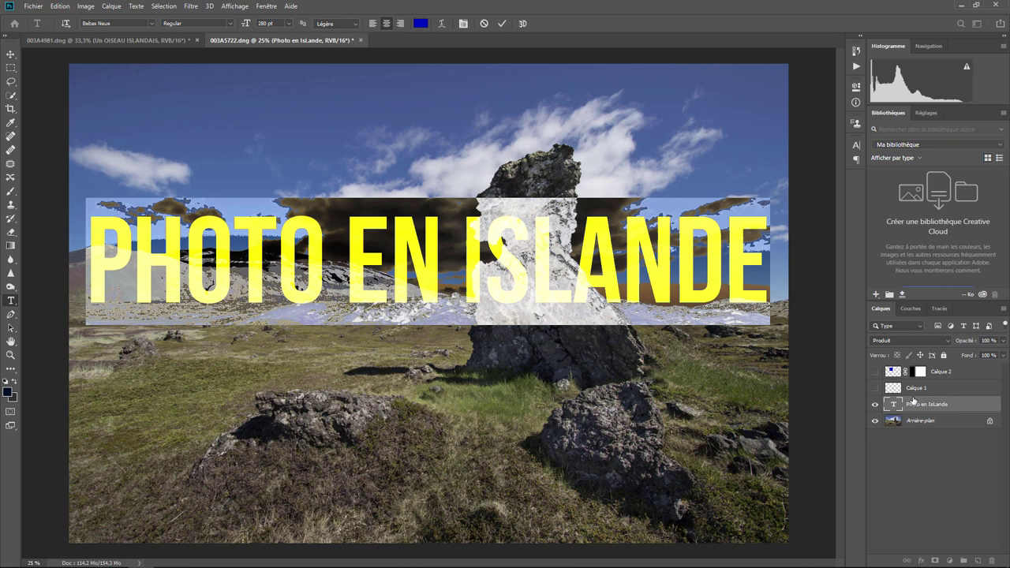
pyautogui.hotkey('ctrl', 'h')
# Blend the blue title in Couleur plus foncée and zoom in on the rock showing through.
pyautogui.click(899, 341)
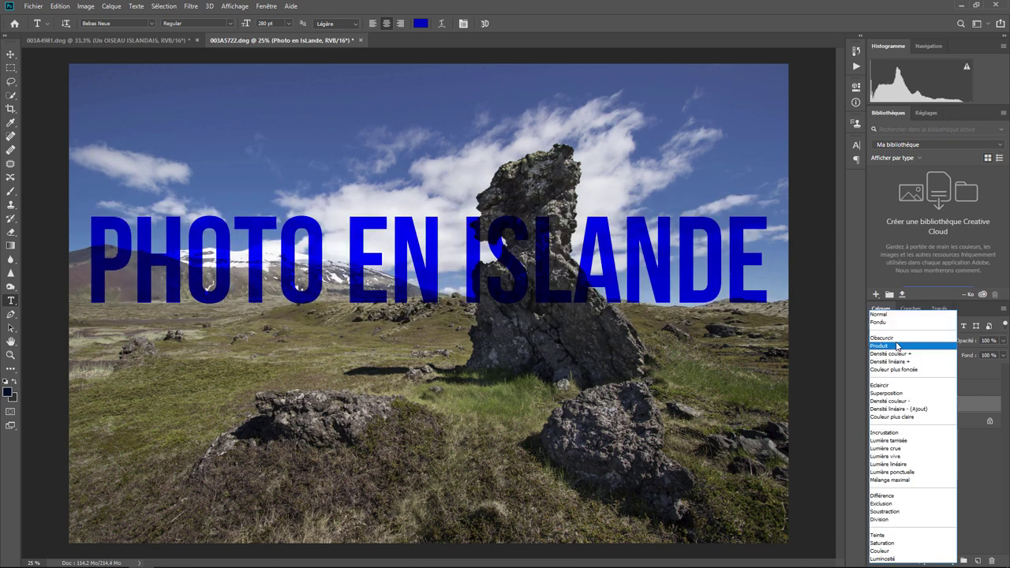
pyautogui.click(895, 369)
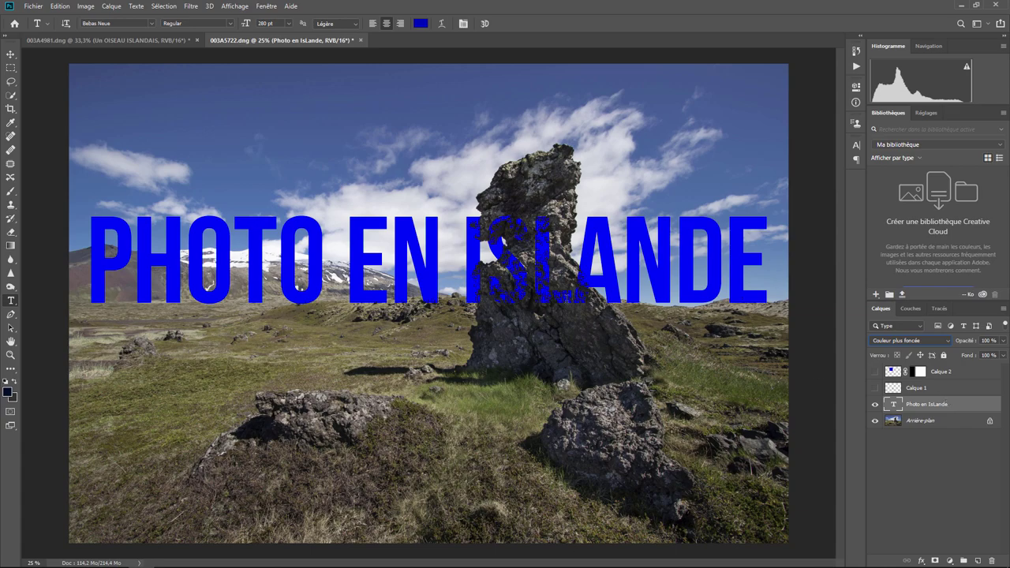
pyautogui.scroll(1, 429, 302)
pyautogui.scroll(1, 429, 302)
pyautogui.scroll(1, 428, 302)
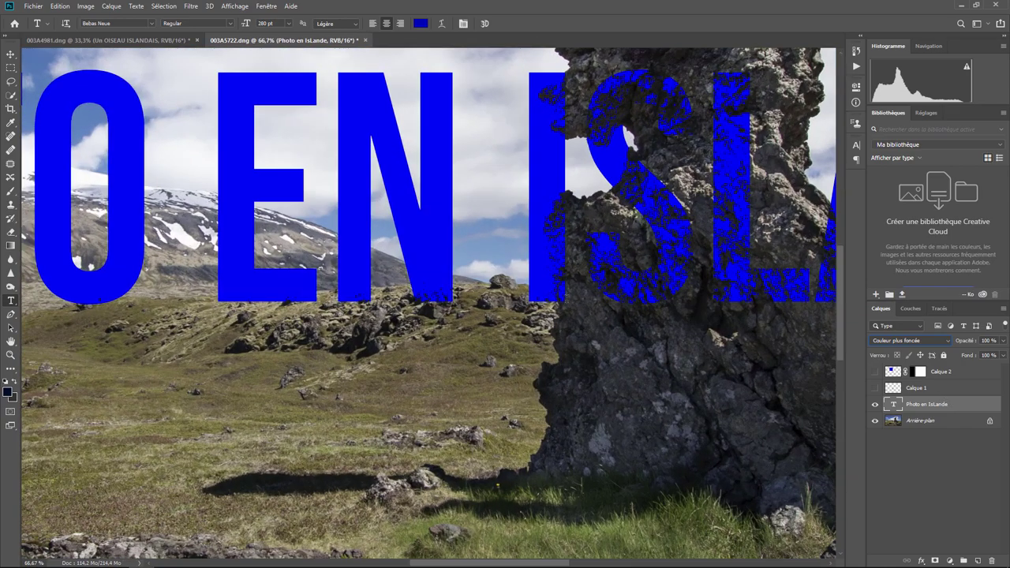
pyautogui.scroll(3, 653, 257)
pyautogui.hscroll(3, 653, 256)
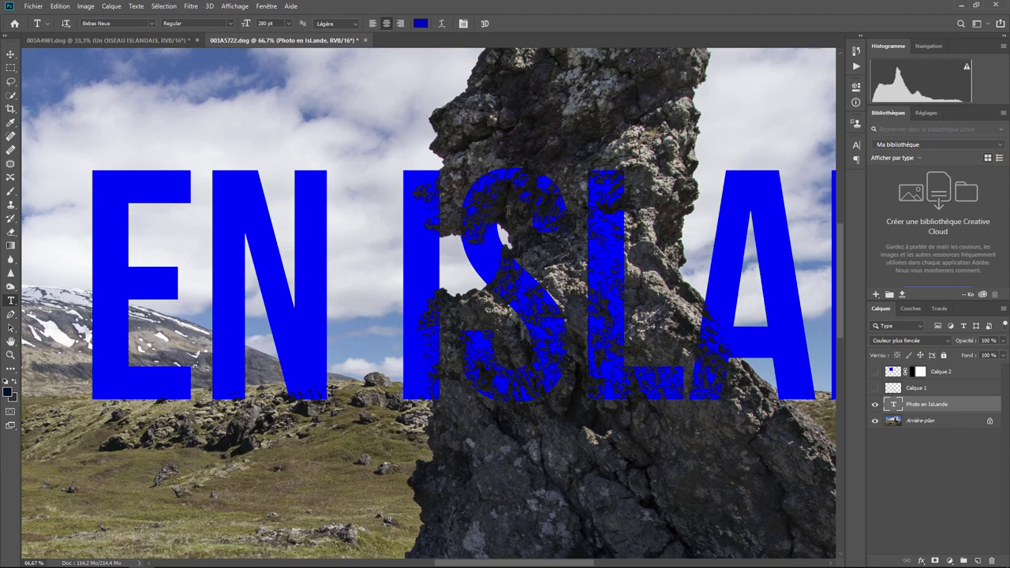
pyautogui.scroll(-2, 510, 207)
pyautogui.scroll(-2, 510, 208)
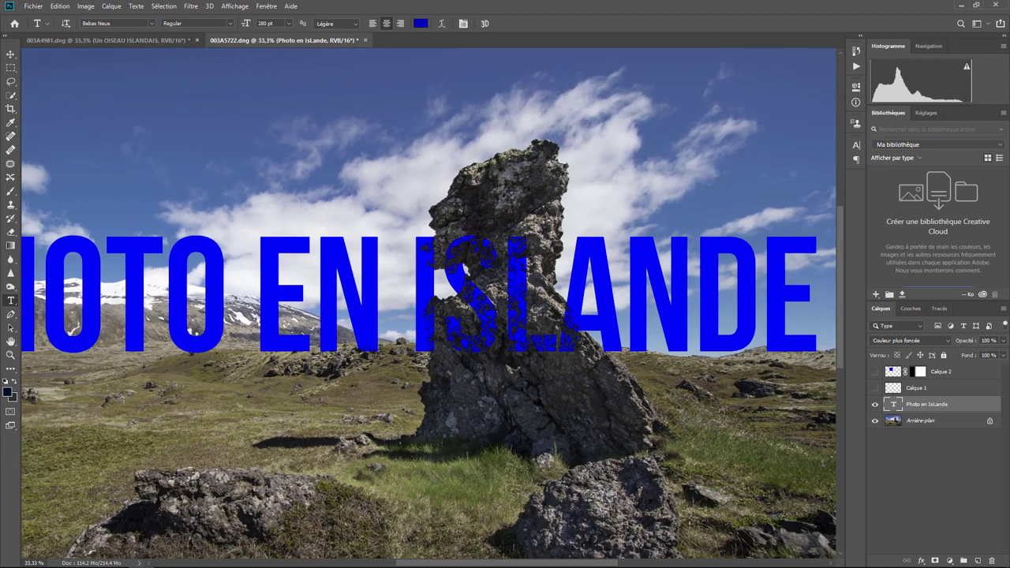
pyautogui.scroll(-1, 510, 208)
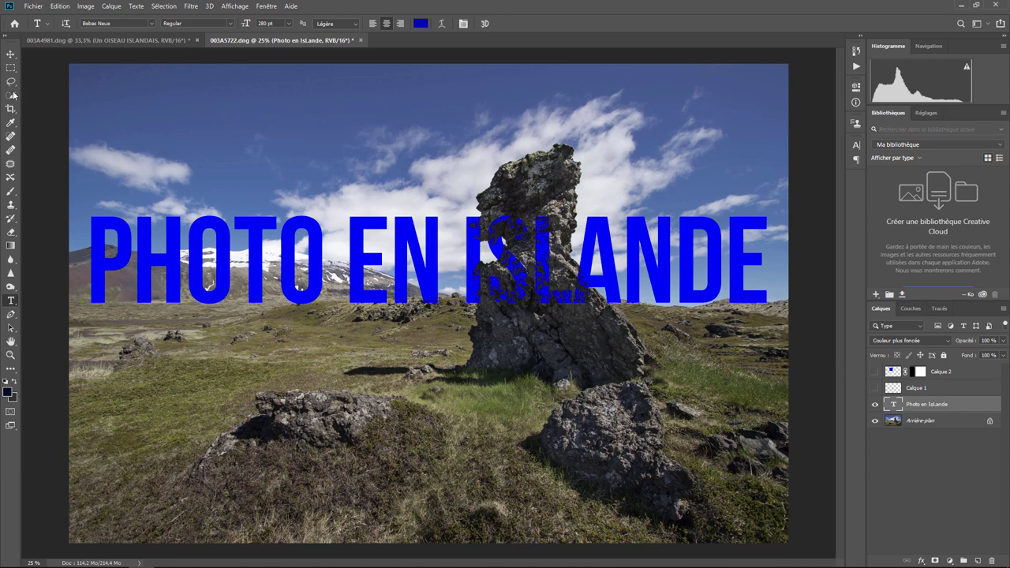
pyautogui.click(11, 53)
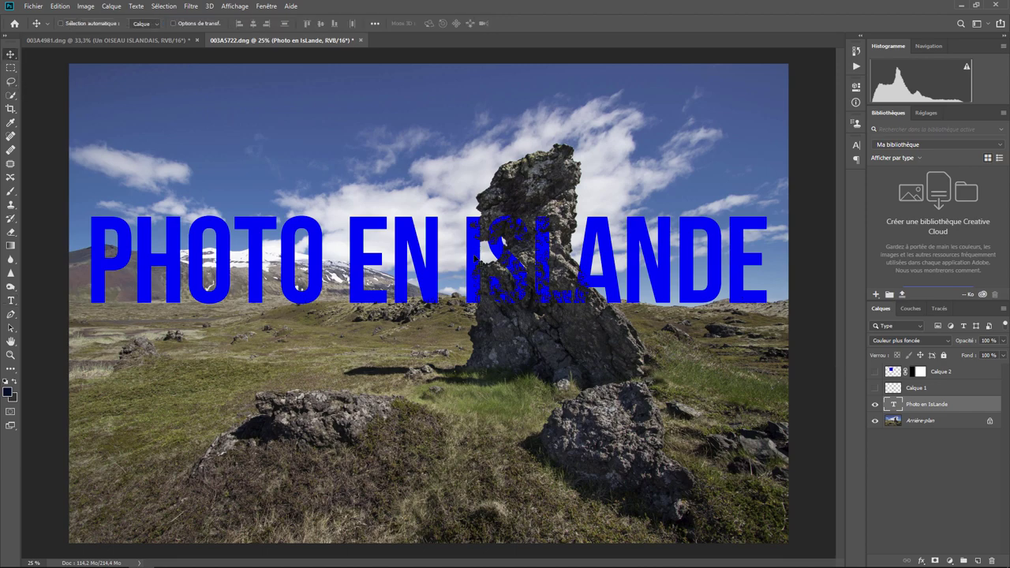
# Drag the title down, then back up across the middle of the image over the rock.
pyautogui.moveTo(479, 259); pyautogui.dragTo(557, 452)
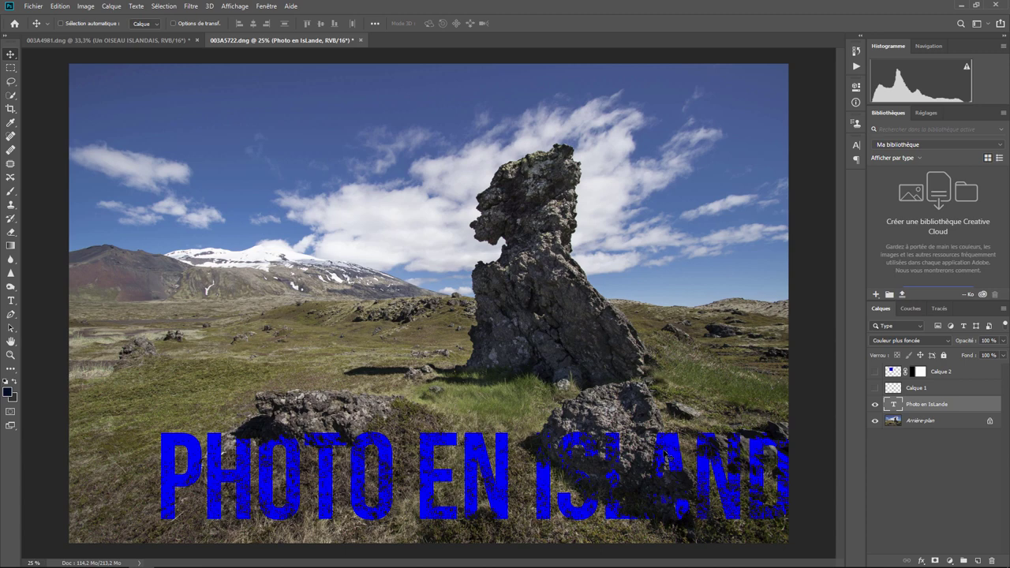
pyautogui.moveTo(673, 448); pyautogui.dragTo(600, 288)
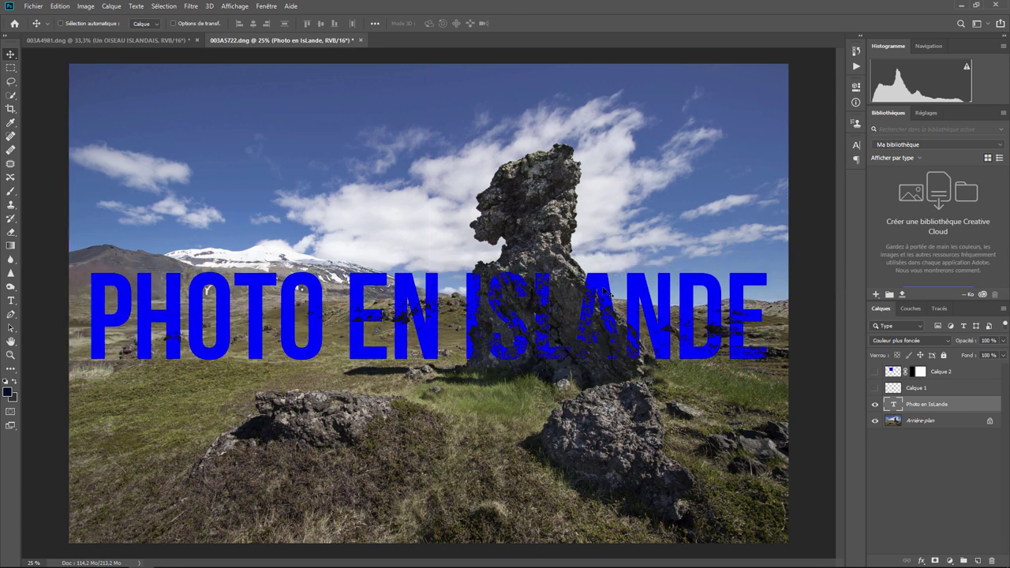
pyautogui.click(922, 337)
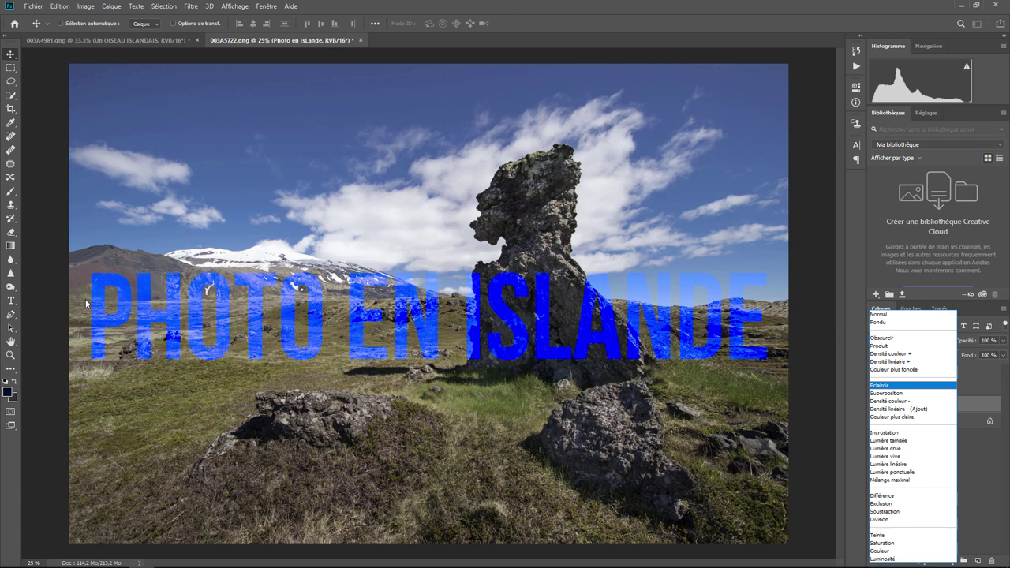
# Recolour the PHOTO EN ISLANDE title lavender #9592ff.
pyautogui.click(11, 304)
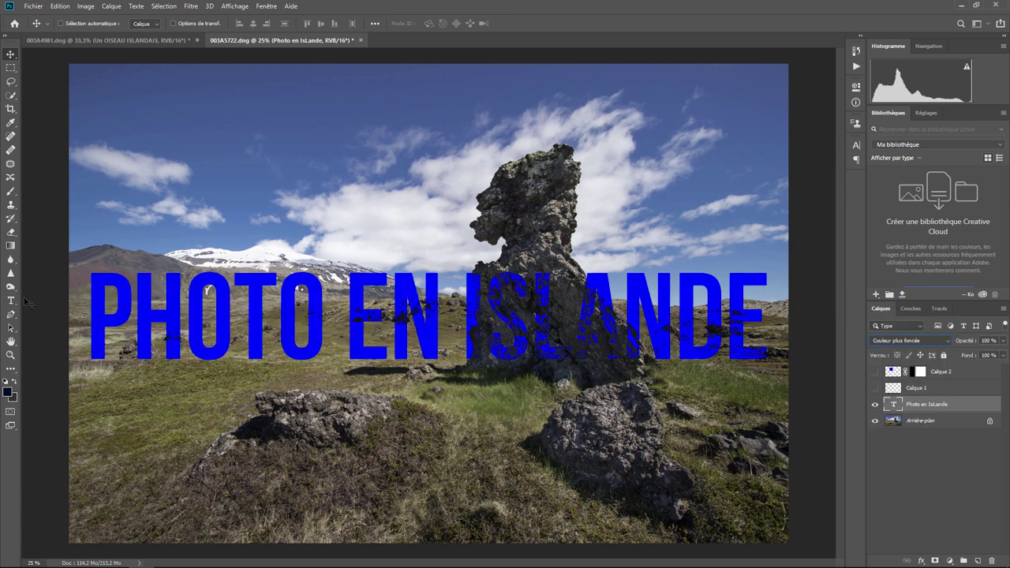
pyautogui.click(11, 300)
pyautogui.moveTo(93, 315); pyautogui.dragTo(808, 293)
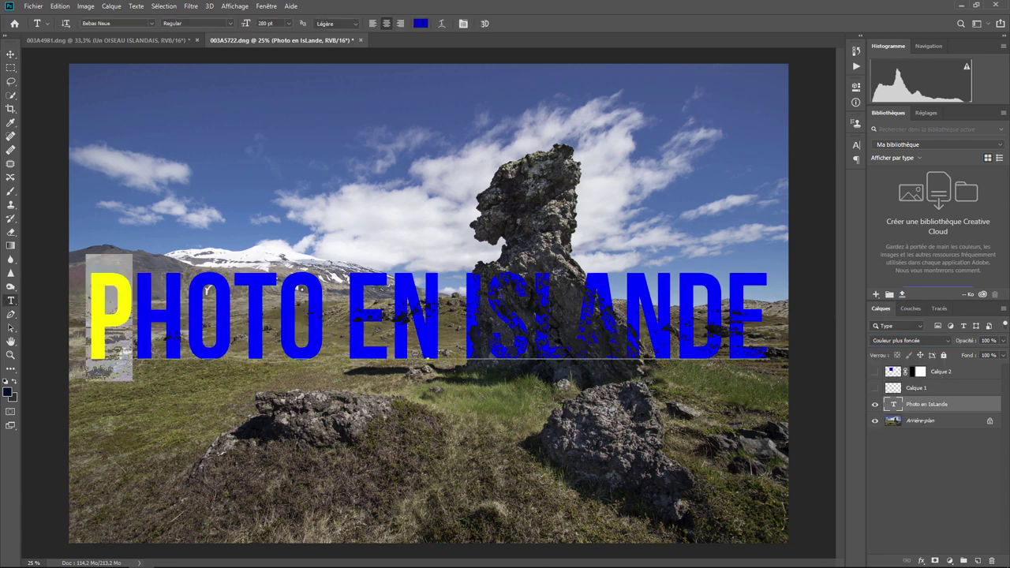
pyautogui.click(807, 293)
pyautogui.click(420, 23)
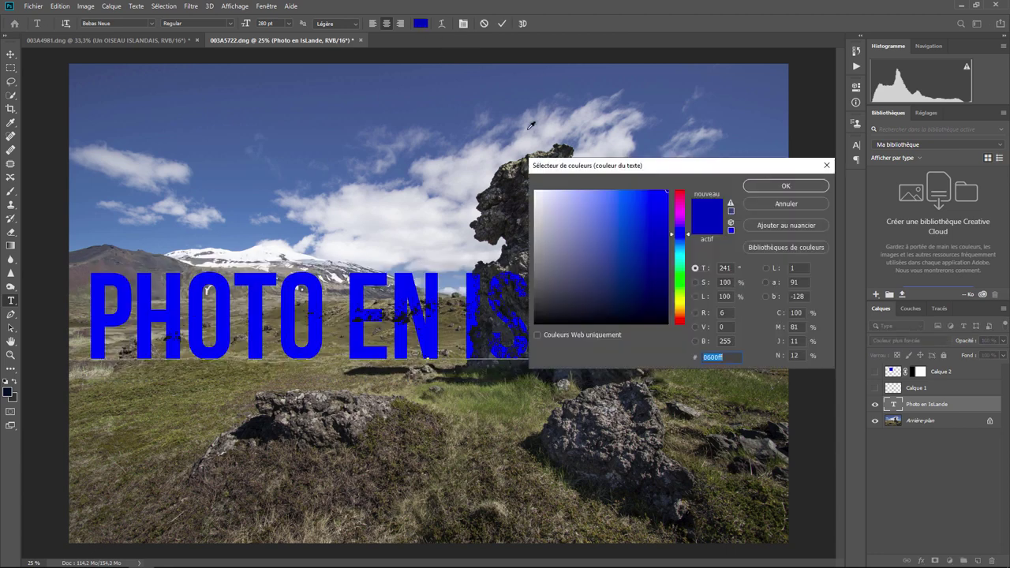
pyautogui.moveTo(637, 242); pyautogui.dragTo(591, 190)
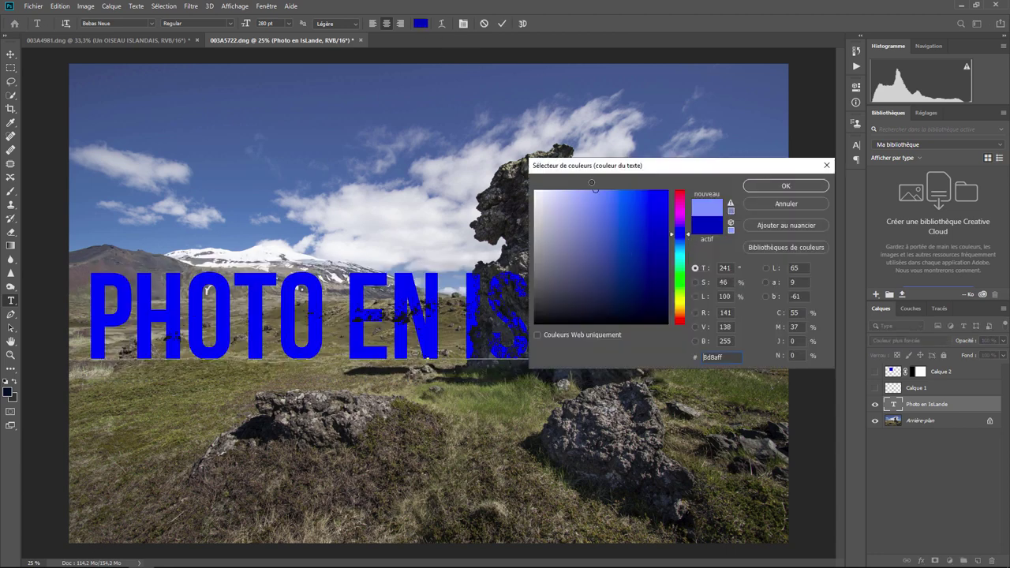
pyautogui.click(776, 186)
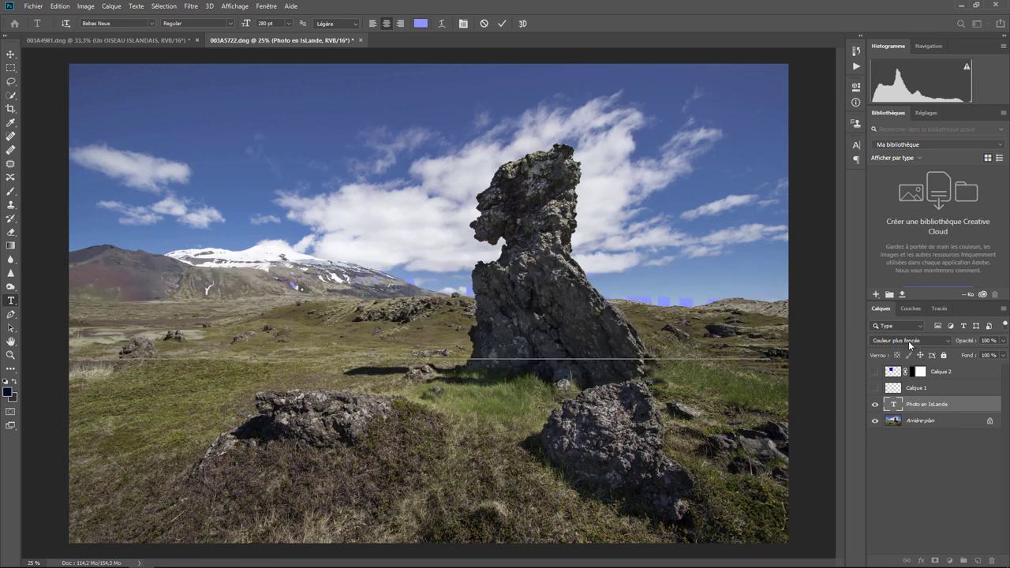
# Blend the title in Éclaircir mode and reposition it across the centre over the rock.
pyautogui.click(908, 341)
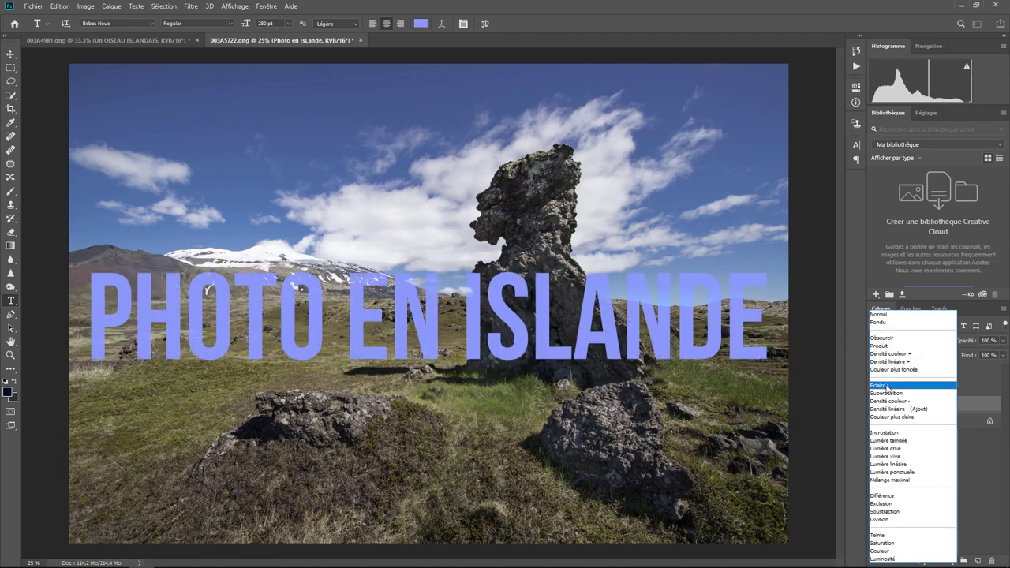
pyautogui.click(899, 385)
pyautogui.click(11, 55)
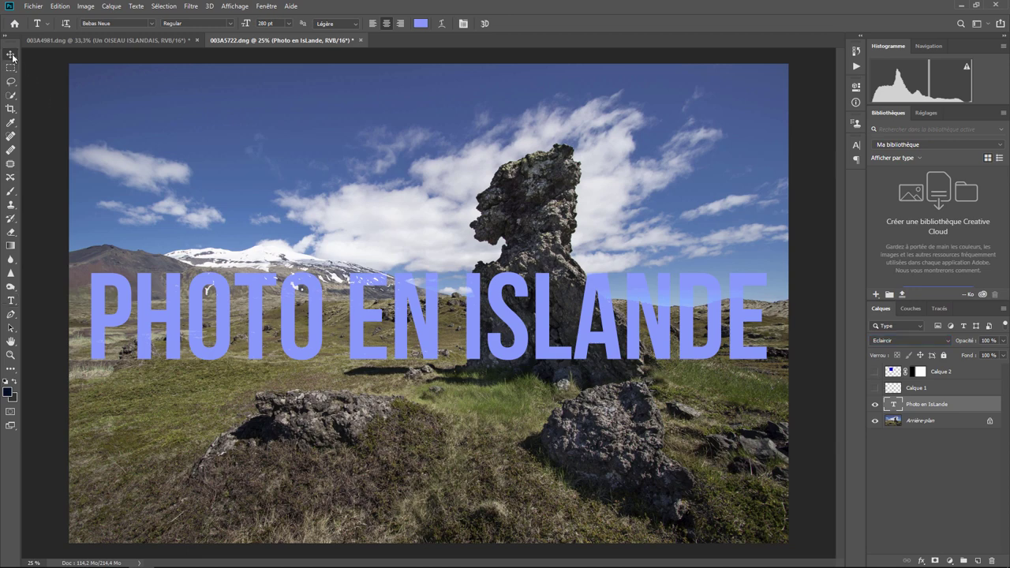
pyautogui.moveTo(474, 317); pyautogui.dragTo(450, 209)
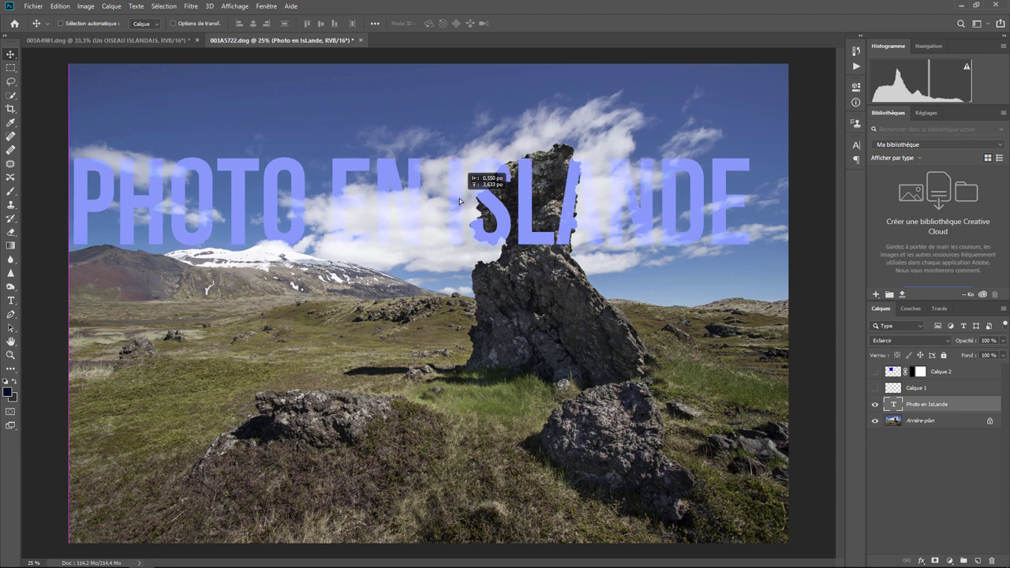
pyautogui.moveTo(450, 209); pyautogui.dragTo(409, 219)
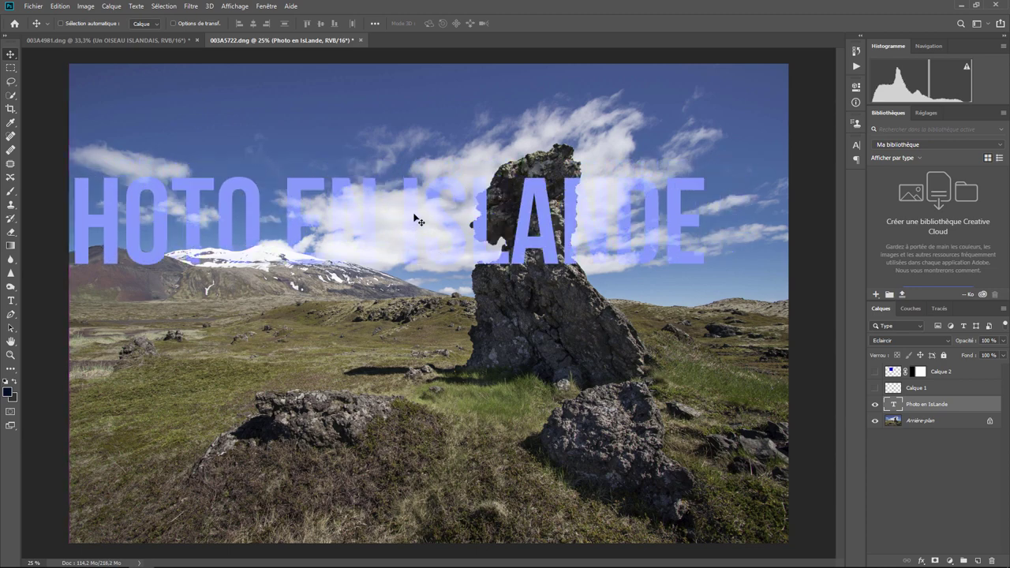
pyautogui.moveTo(416, 224)
pyautogui.mouseDown()
pyautogui.moveTo(486, 312)
pyautogui.moveTo(480, 284)
pyautogui.mouseUp()
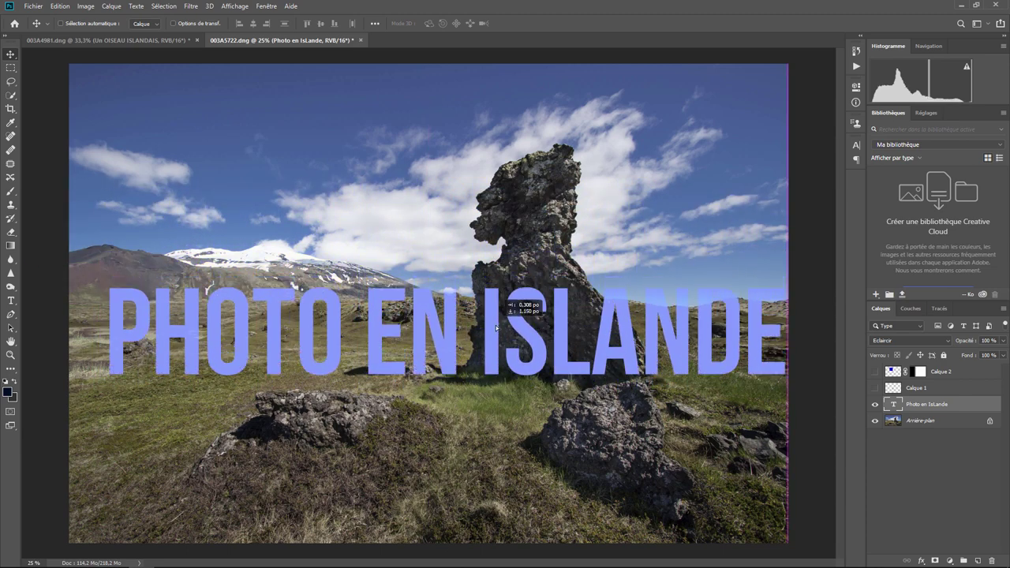
pyautogui.moveTo(480, 285); pyautogui.dragTo(485, 305)
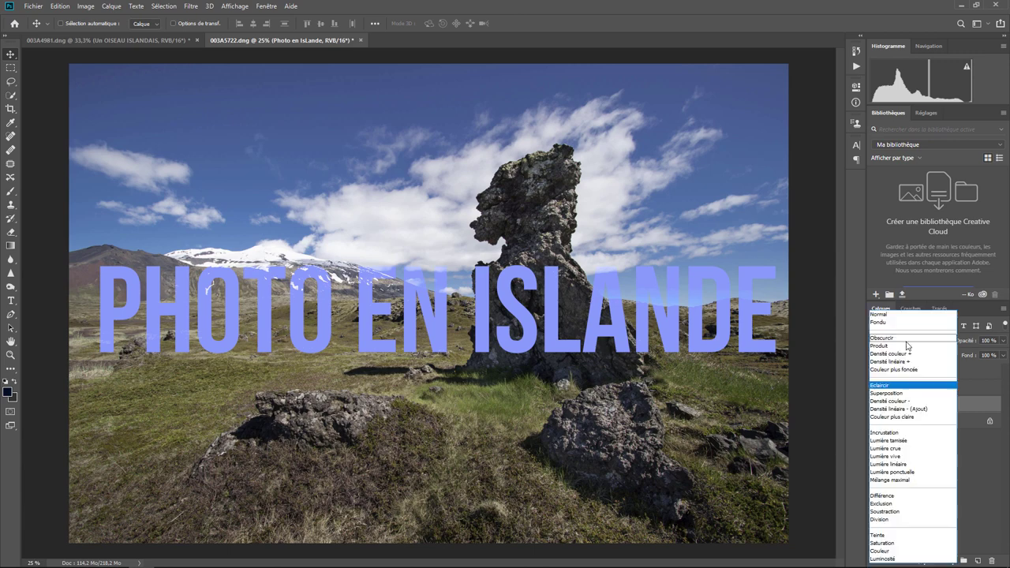
# Compare Superposition and Produit blending on the title, settling on Produit.
pyautogui.click(907, 340)
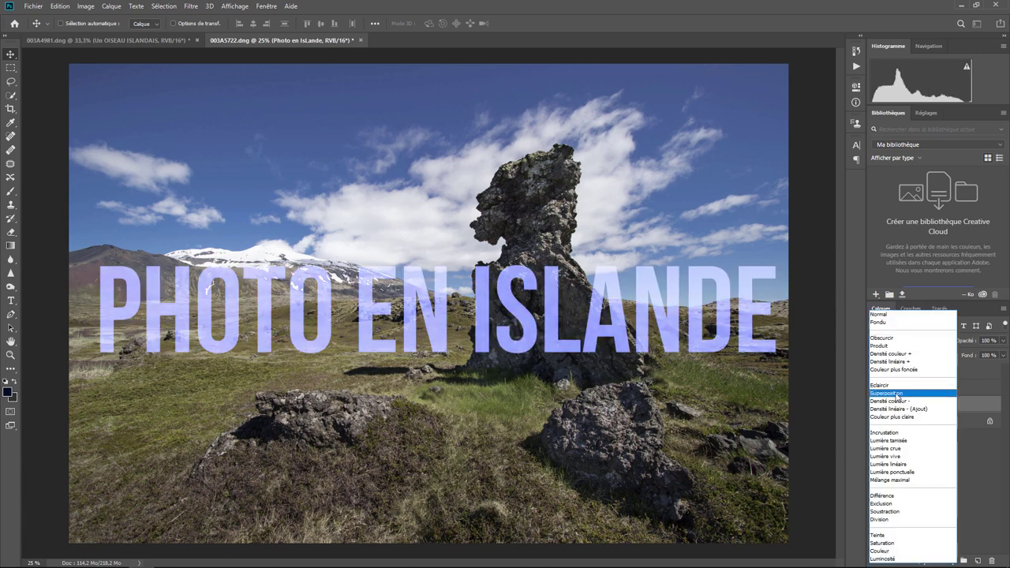
pyautogui.click(897, 393)
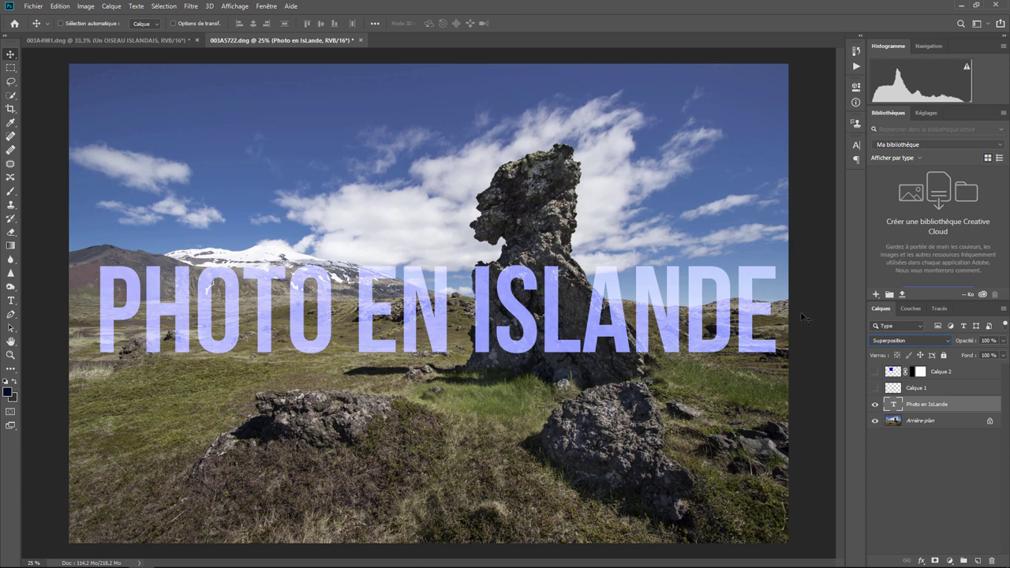
pyautogui.click(911, 341)
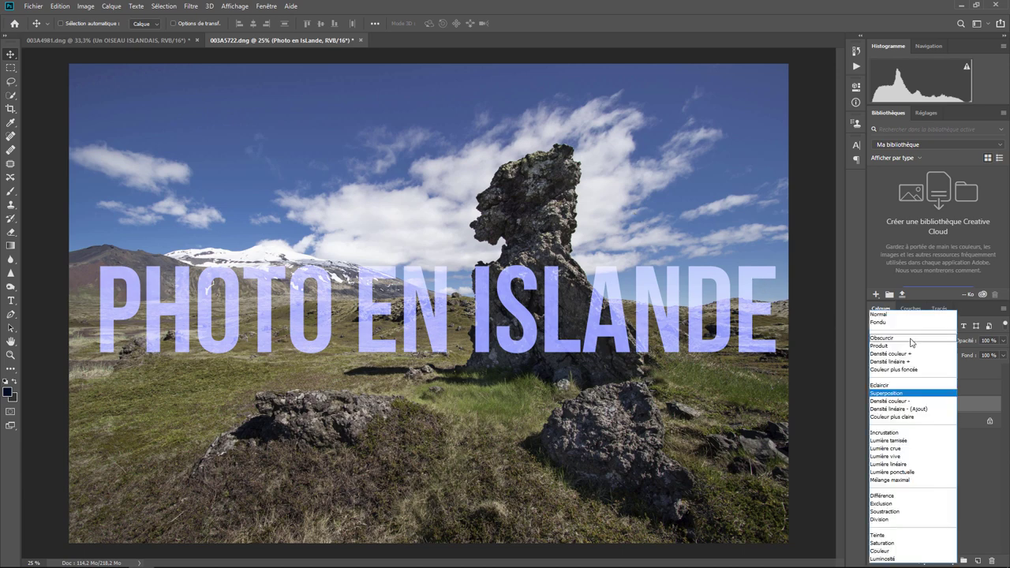
pyautogui.click(900, 346)
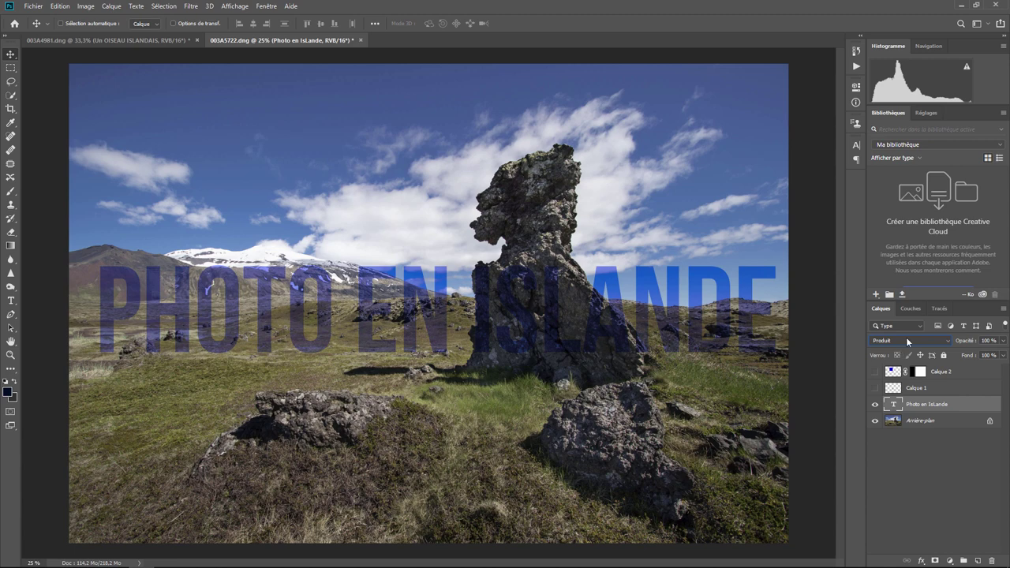
pyautogui.click(907, 342)
pyautogui.click(900, 392)
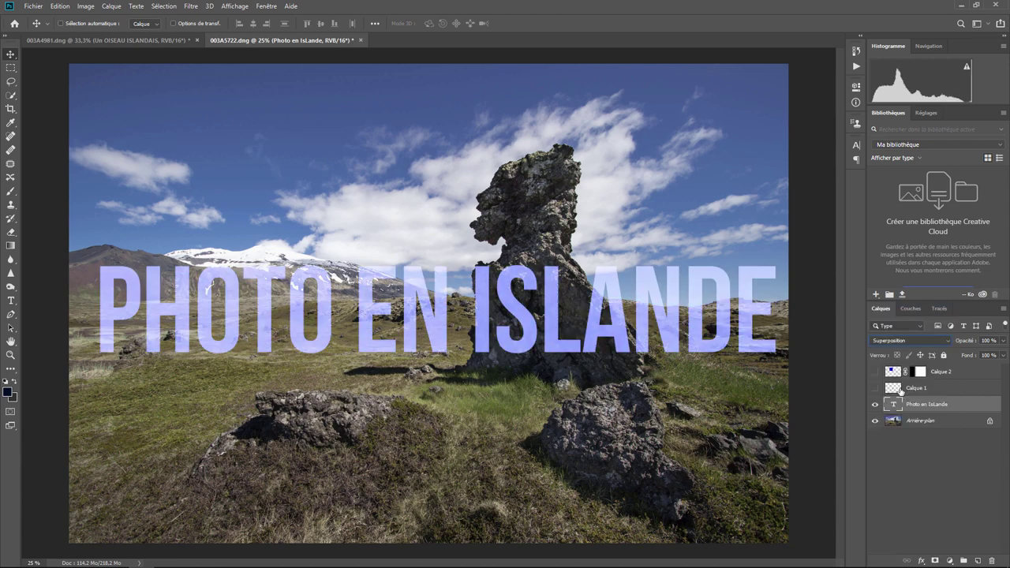
pyautogui.click(904, 340)
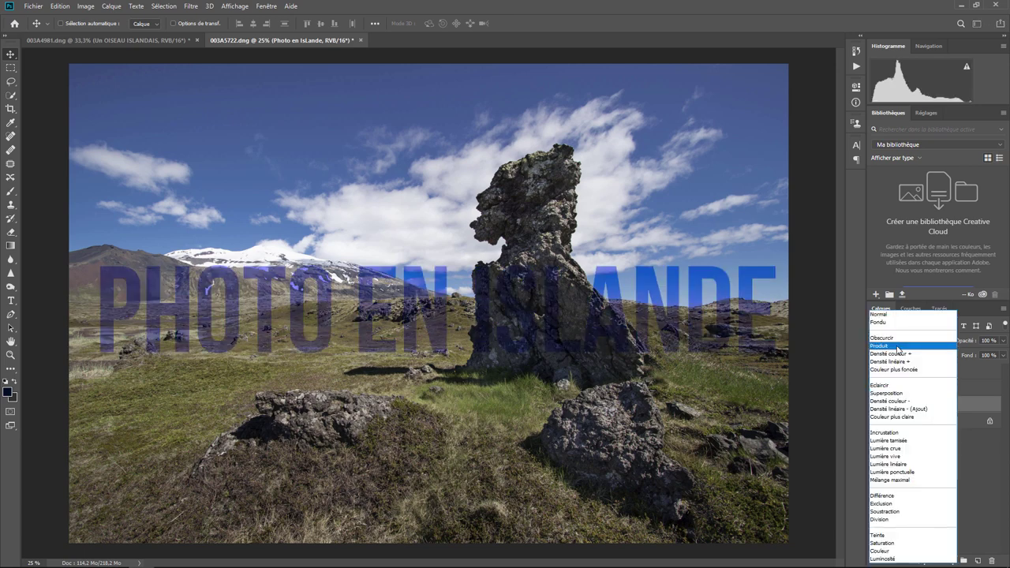
pyautogui.click(907, 345)
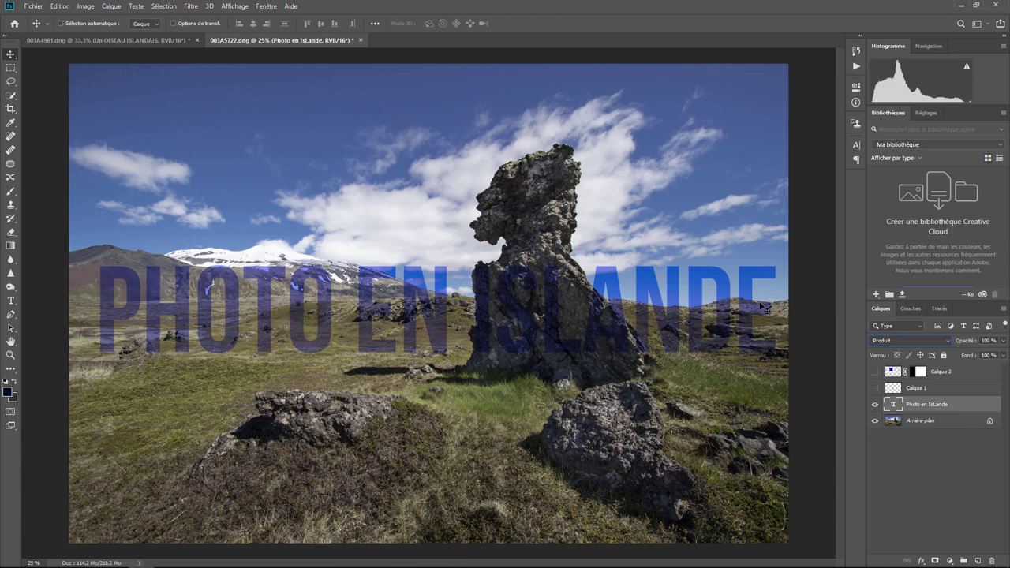
pyautogui.click(900, 342)
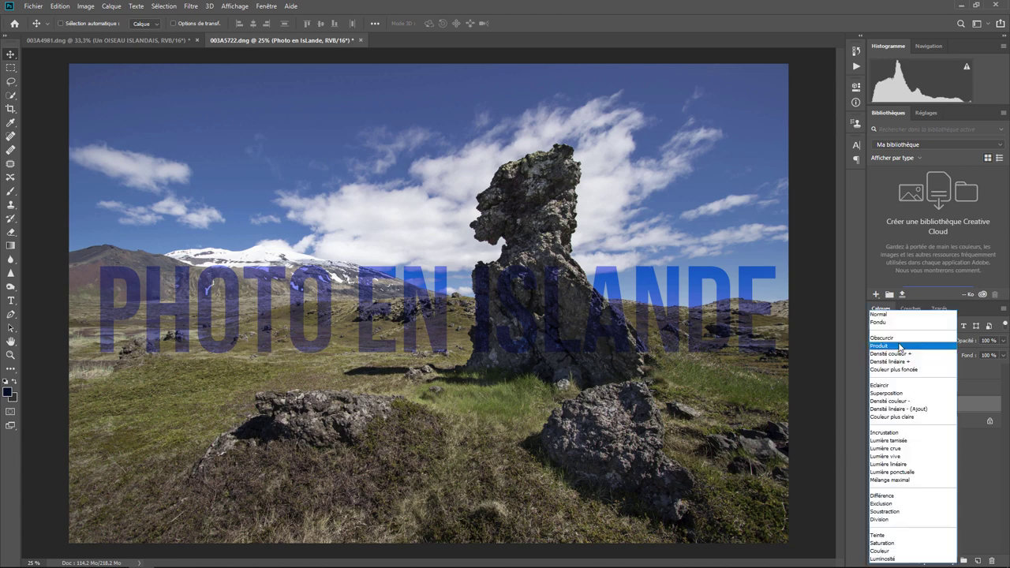
# Set the title to Superposition, then step between the Produit and Superposition slides in PowerPoint.
pyautogui.click(887, 392)
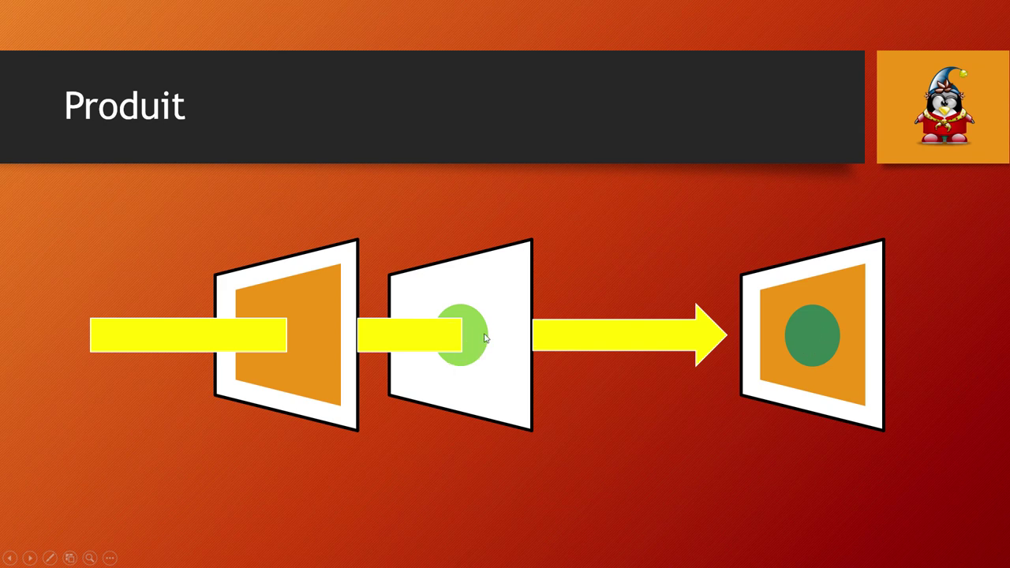
pyautogui.click(822, 337)
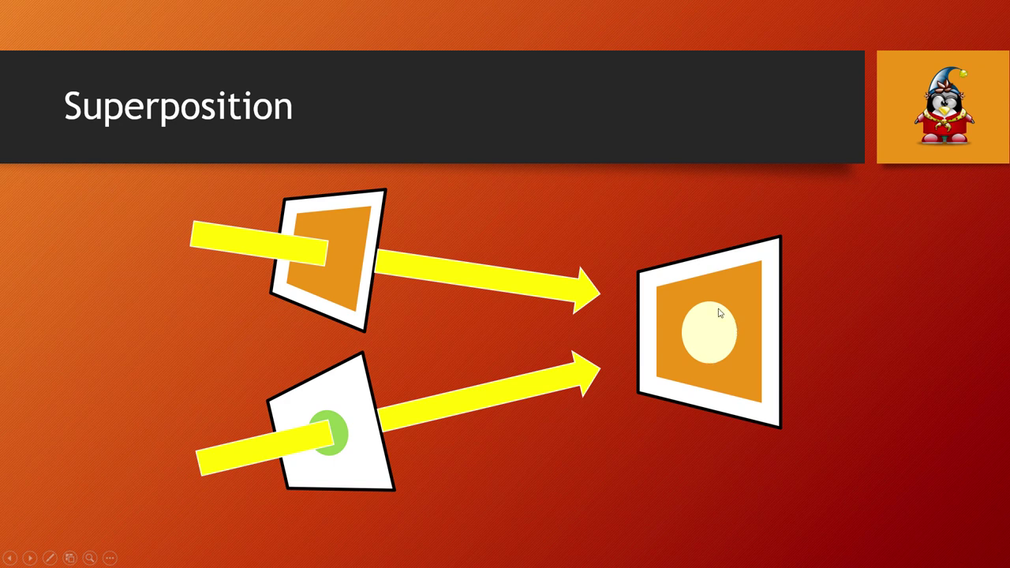
pyautogui.click(754, 351)
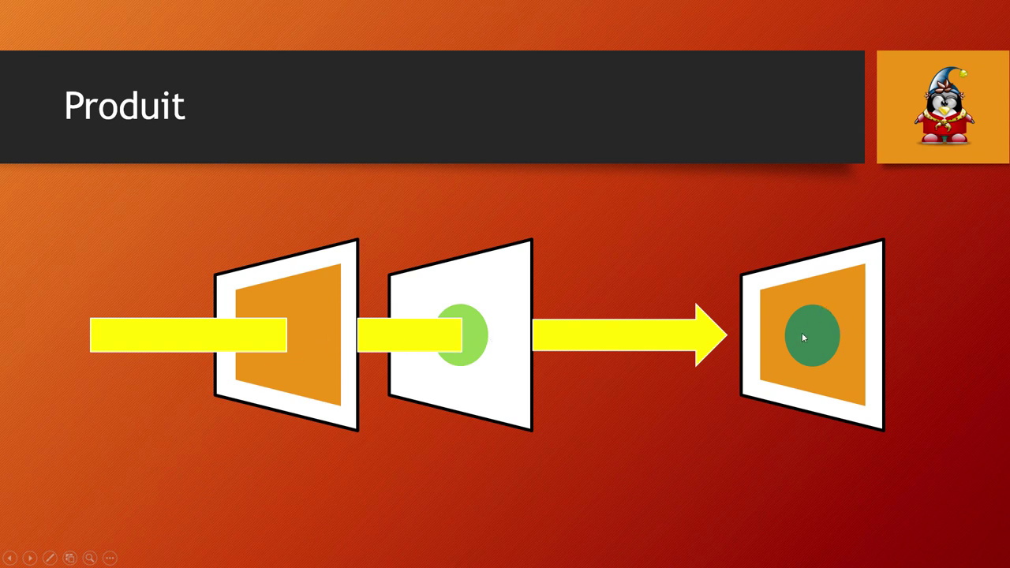
pyautogui.click(862, 384)
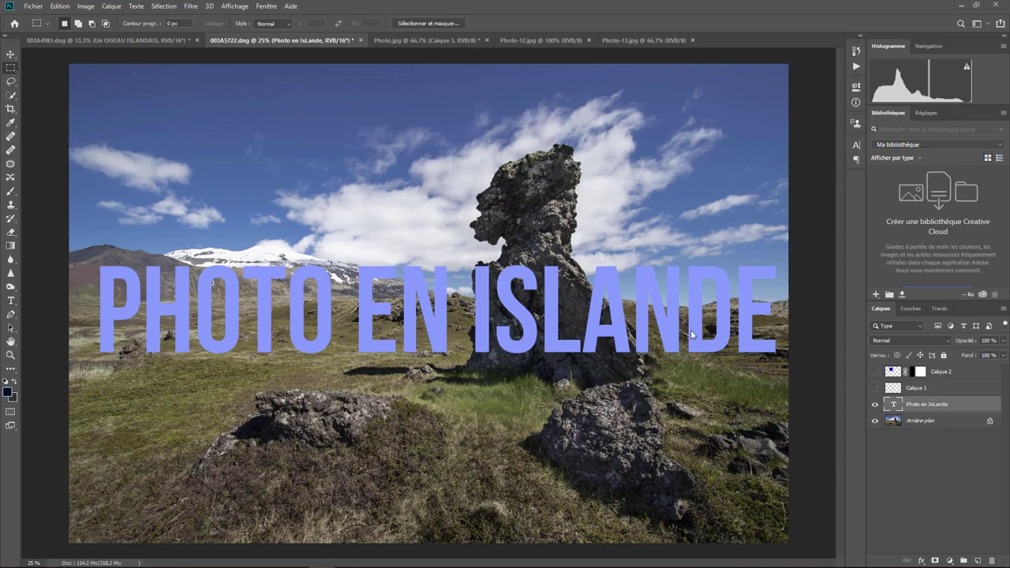
# Blend the title in Couleur plus claire and move it up over the mountains and clouds.
pyautogui.click(903, 341)
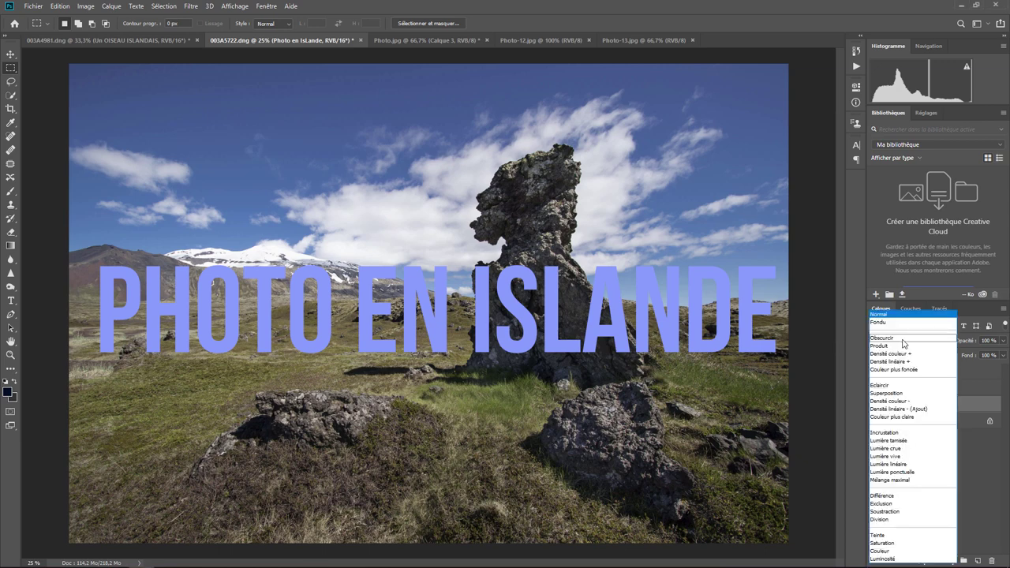
pyautogui.click(895, 416)
pyautogui.click(874, 387)
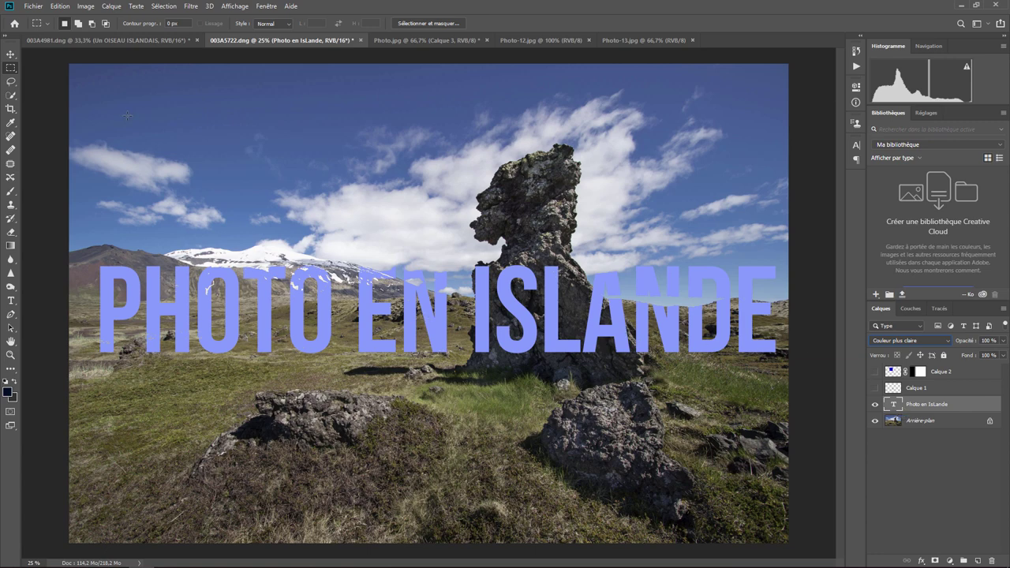
pyautogui.click(10, 53)
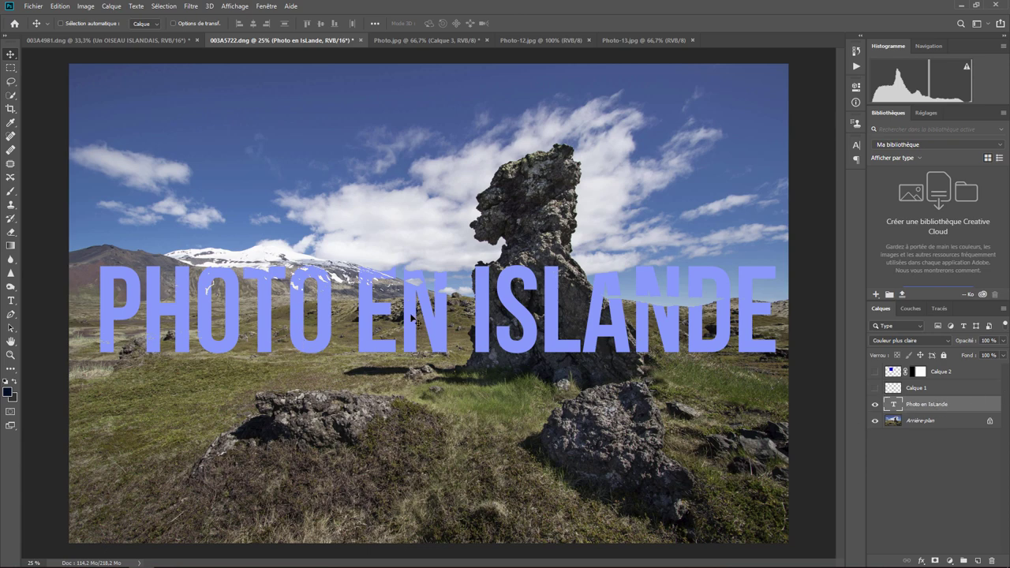
pyautogui.moveTo(411, 318); pyautogui.dragTo(407, 273)
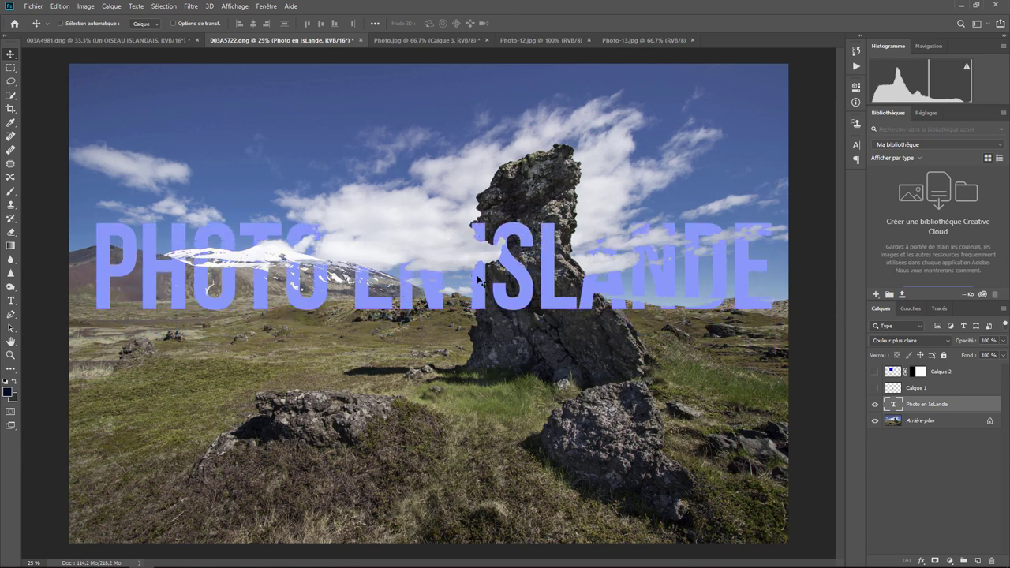
pyautogui.click(899, 341)
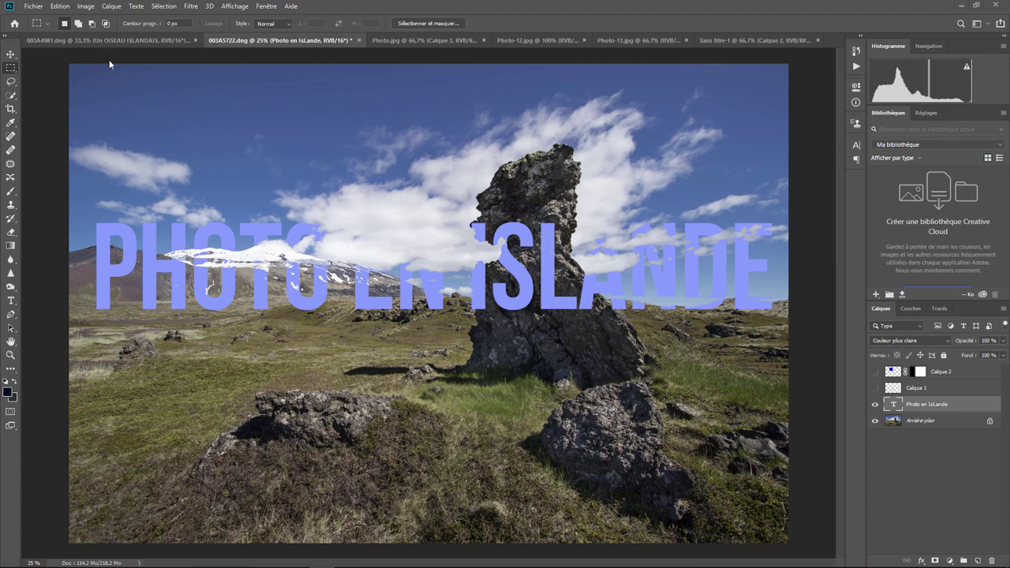
# Create a new document using the 1920x1080 preset.
pyautogui.click(33, 6)
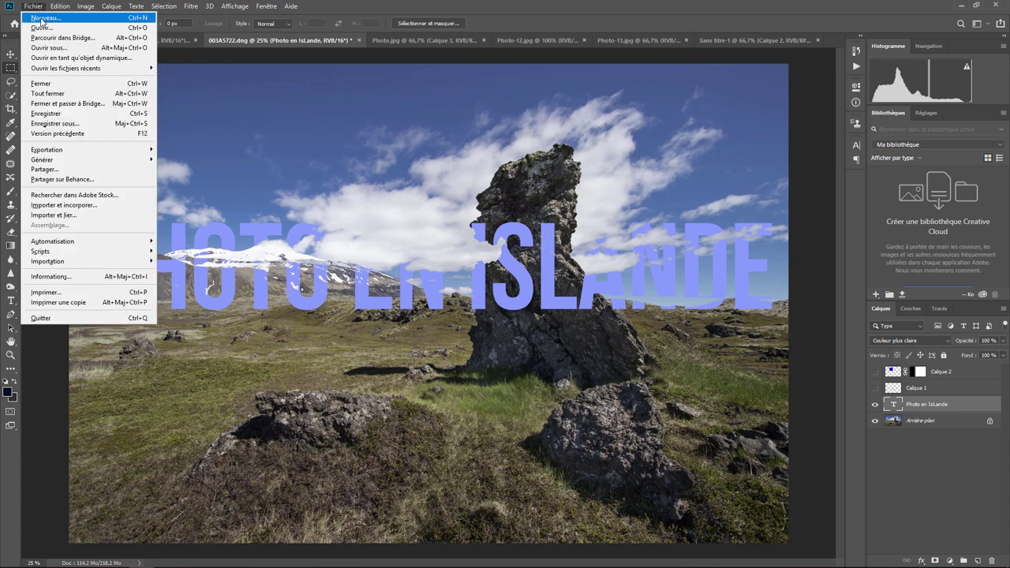
pyautogui.click(41, 17)
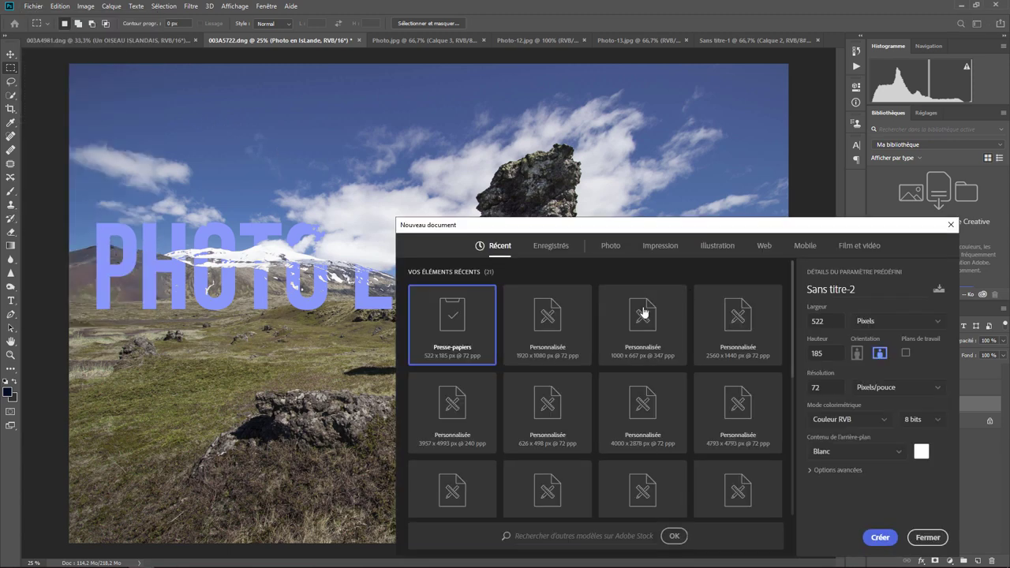
pyautogui.click(544, 327)
pyautogui.click(880, 537)
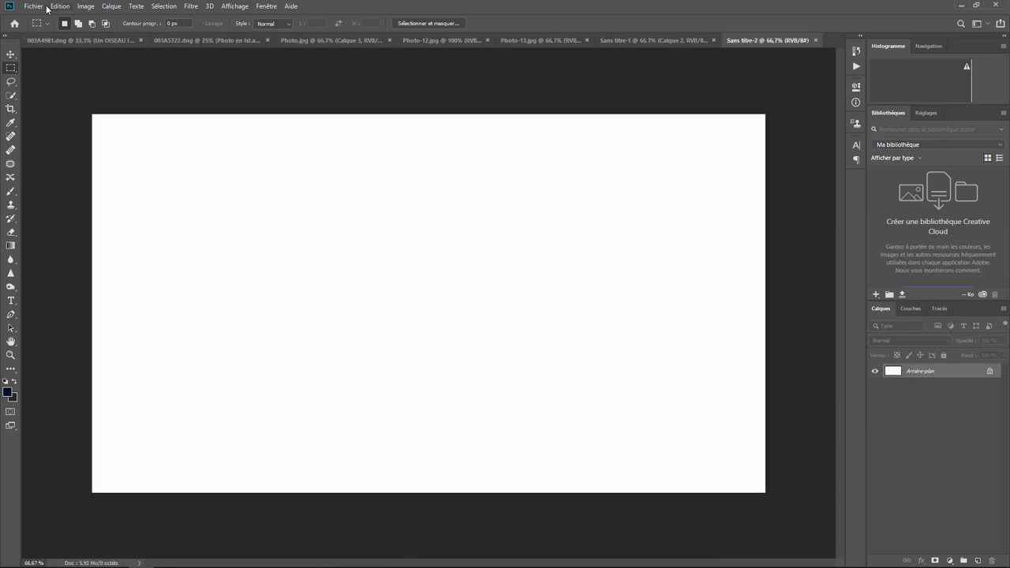
# Fill the background with 50% gris and add a new empty layer.
pyautogui.click(55, 8)
pyautogui.click(94, 173)
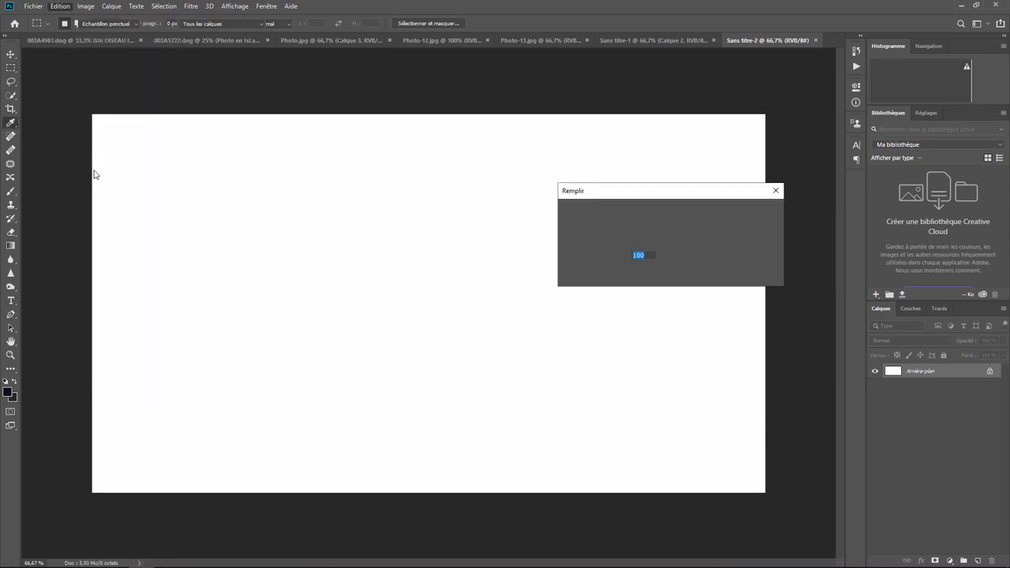
pyautogui.click(672, 211)
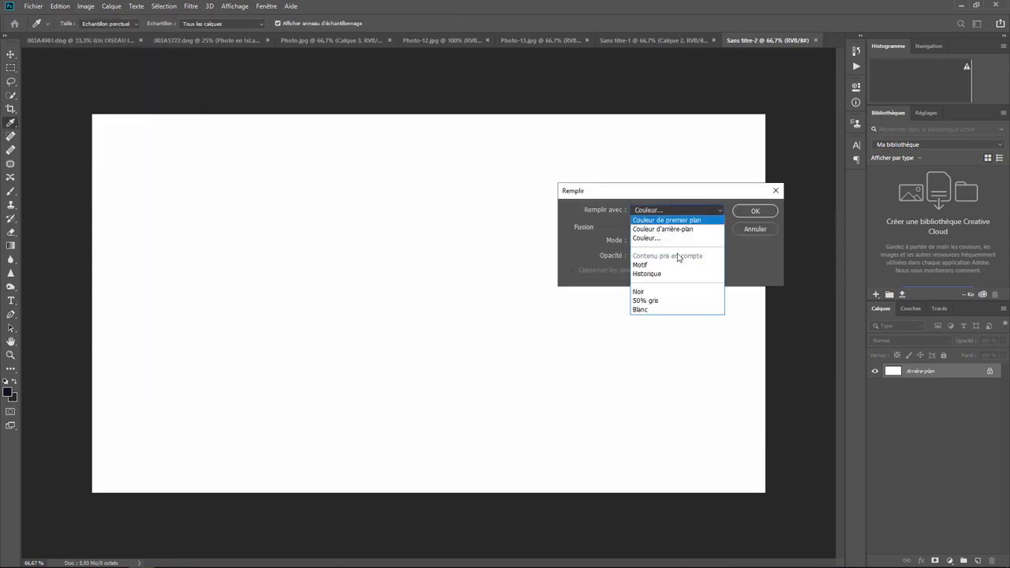
pyautogui.click(669, 301)
pyautogui.click(755, 211)
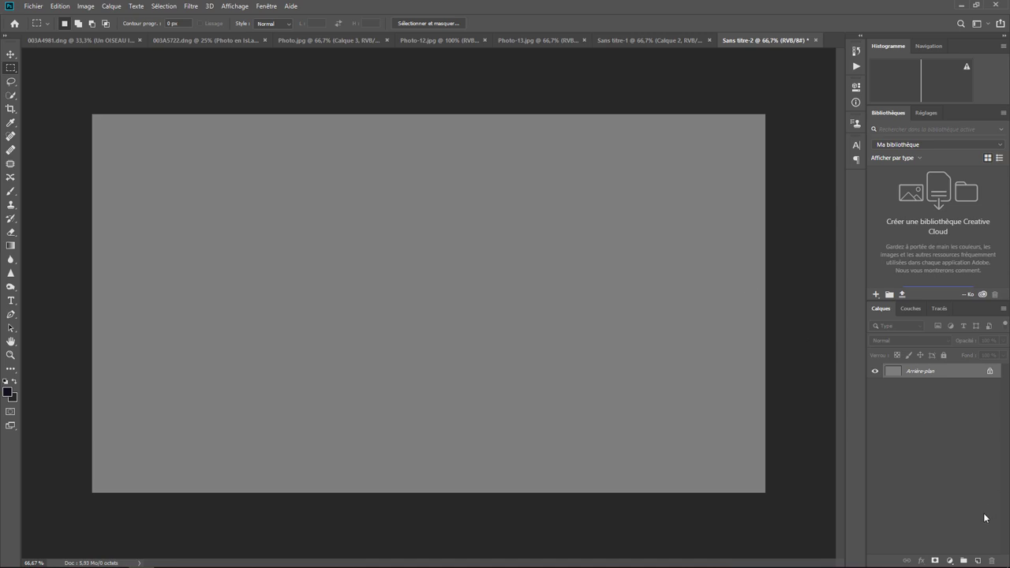
pyautogui.click(978, 560)
# Add the remaining layers and fill Calque 1 with pure red (RGB 255, 0, 0).
pyautogui.click(978, 560)
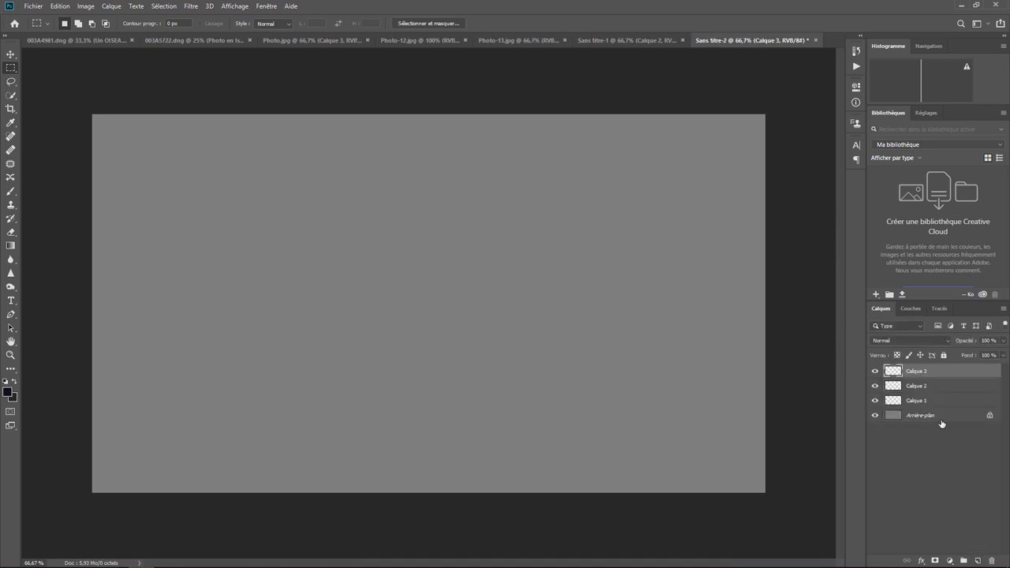
pyautogui.click(917, 402)
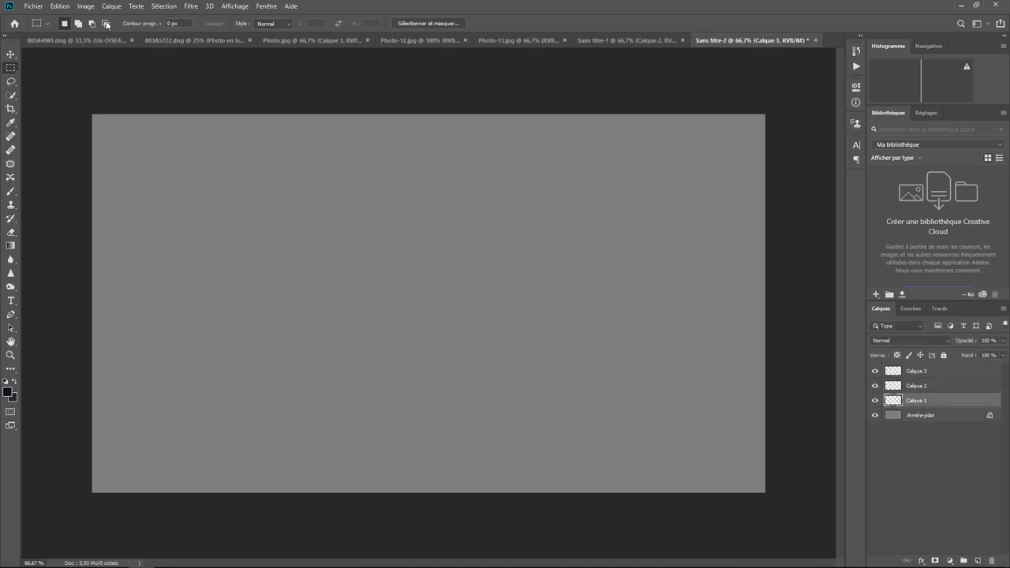
pyautogui.click(59, 6)
pyautogui.click(89, 173)
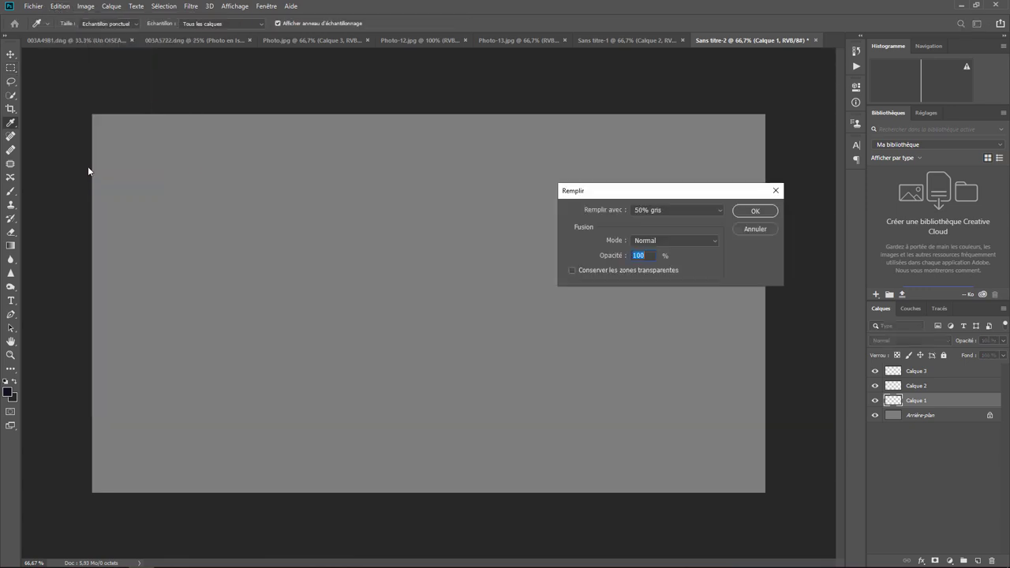
pyautogui.click(655, 209)
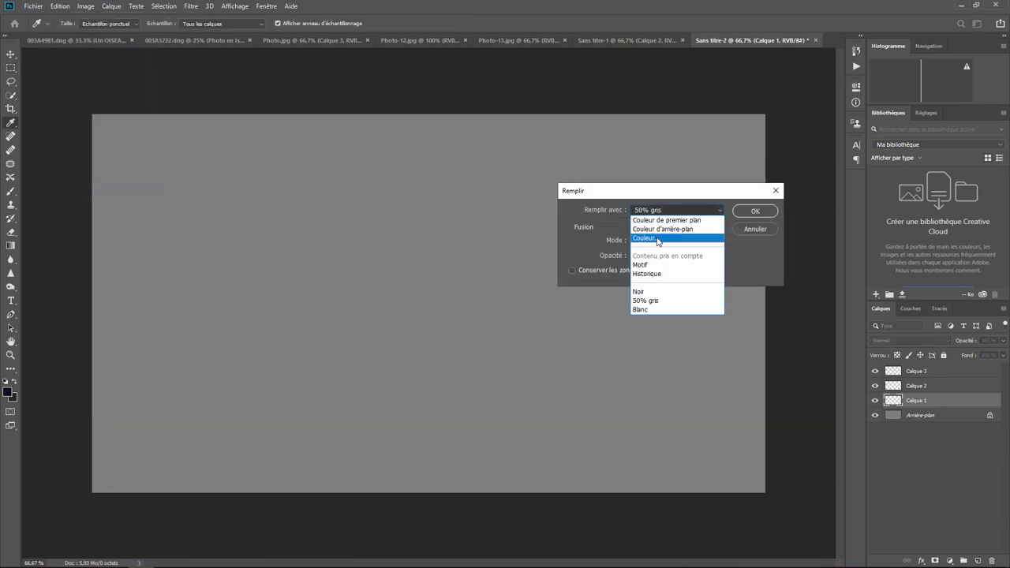
pyautogui.click(661, 235)
pyautogui.click(727, 314)
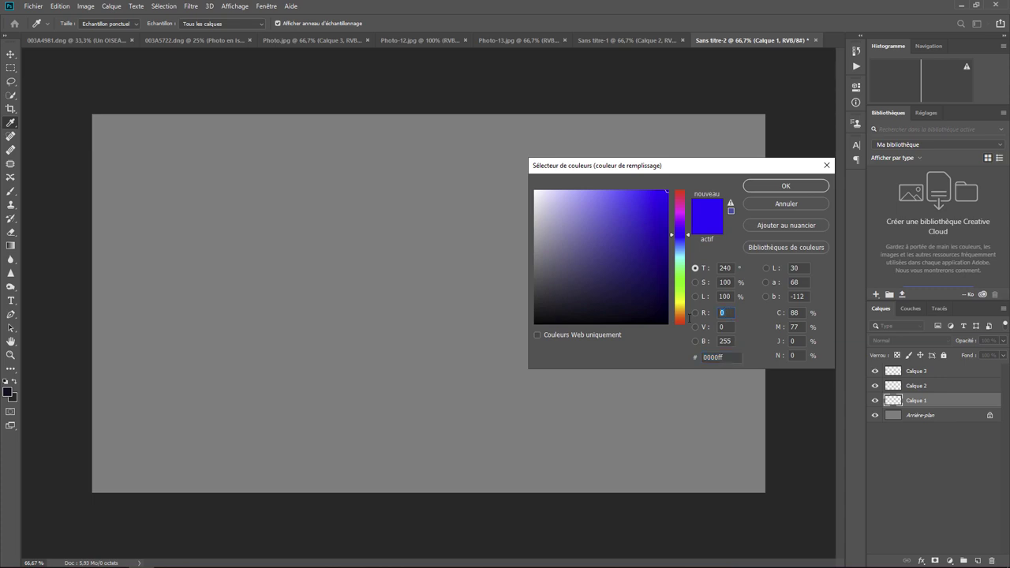
pyautogui.write('255')
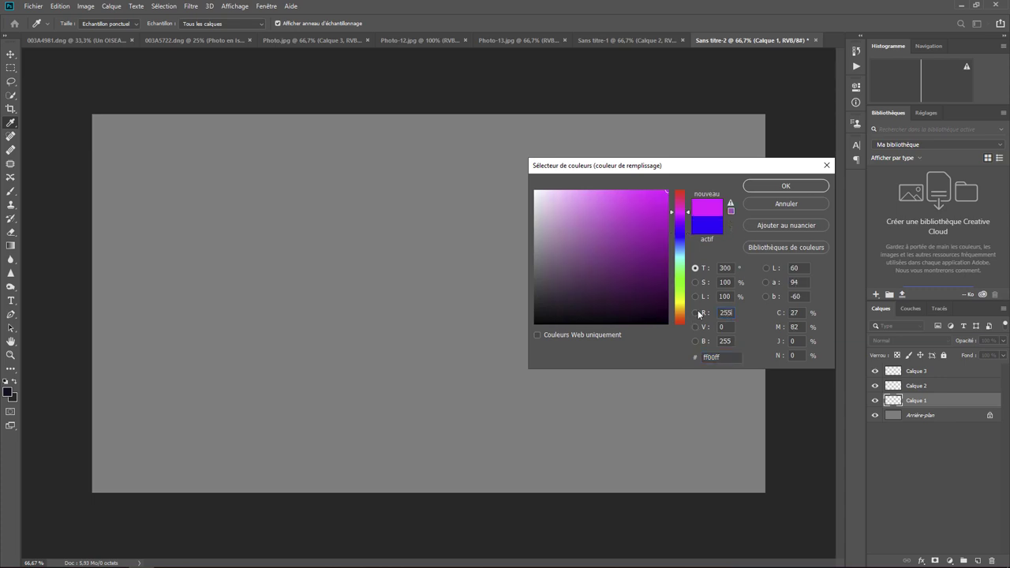
pyautogui.press('Tab')
pyautogui.write('0')
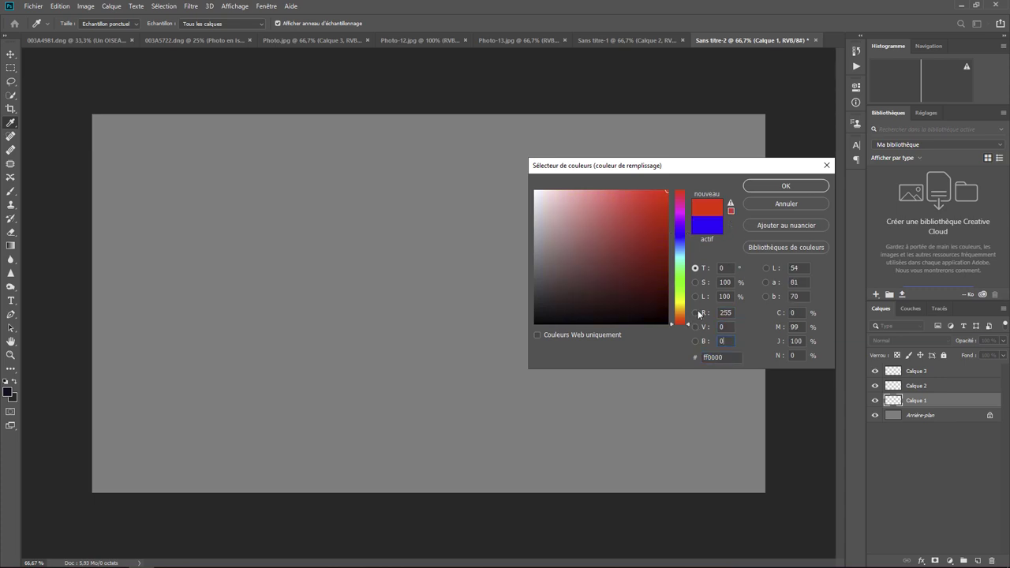
pyautogui.click(786, 186)
pyautogui.click(758, 212)
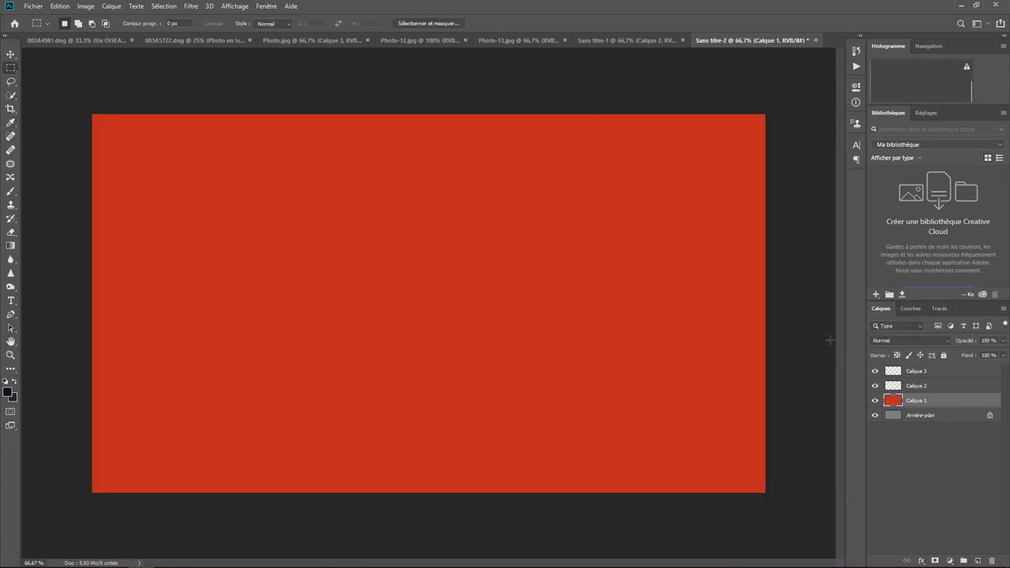
# Fill Calque 2 with pure green (RGB 0, 255, 0).
pyautogui.click(905, 386)
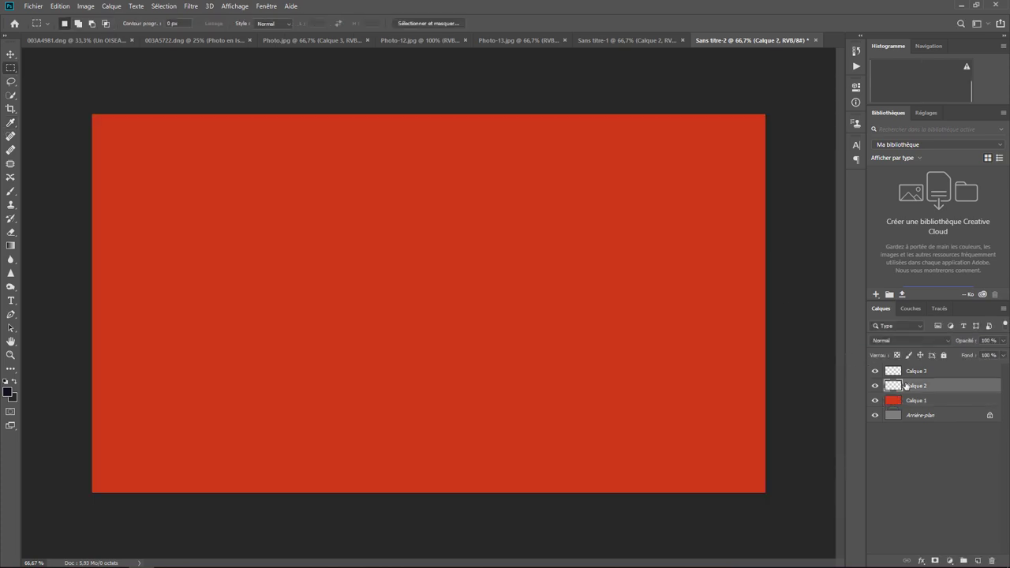
pyautogui.click(60, 6)
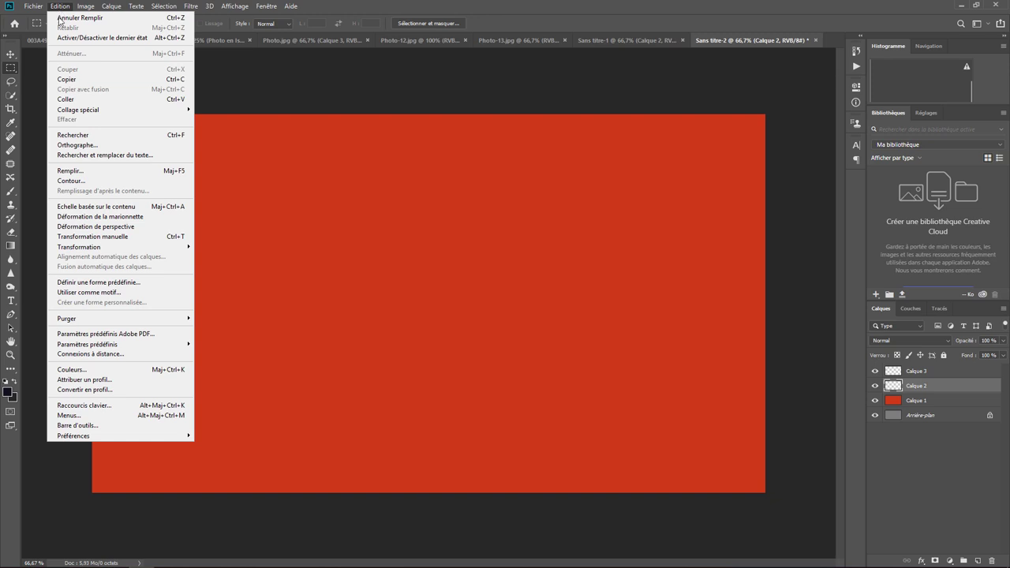
pyautogui.click(92, 172)
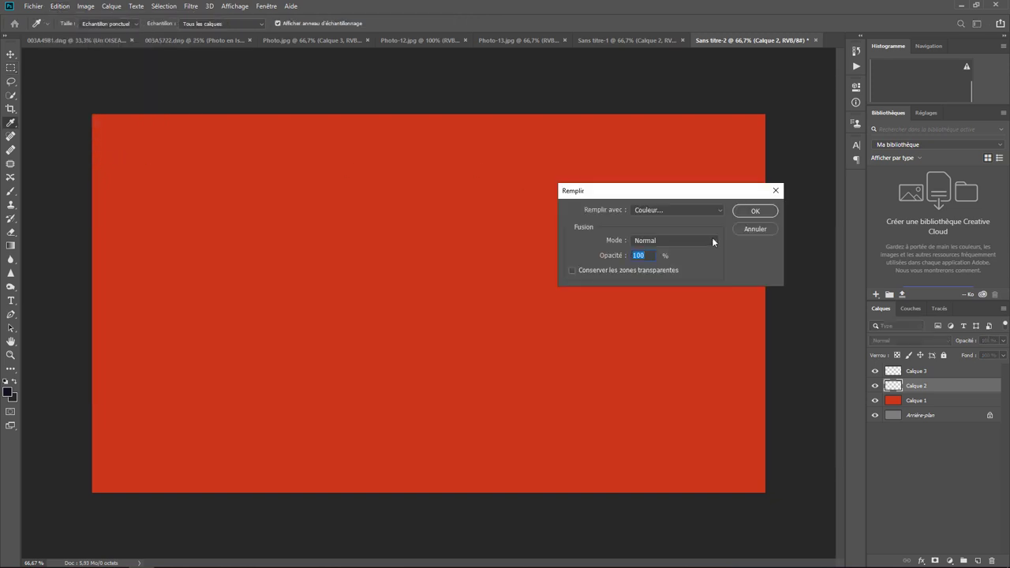
pyautogui.click(693, 208)
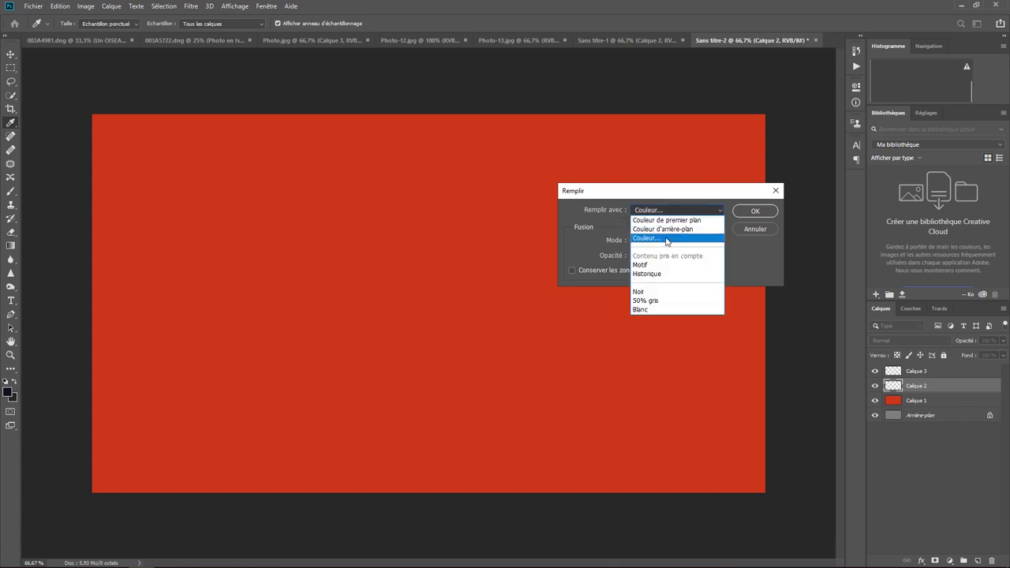
pyautogui.click(671, 238)
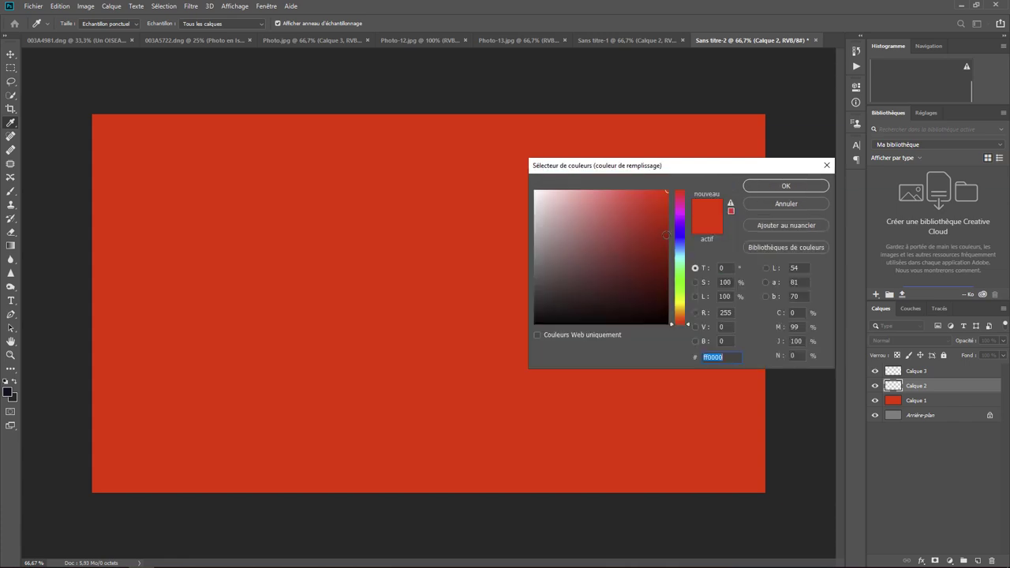
pyautogui.click(733, 311)
pyautogui.write('0')
pyautogui.press('Tab')
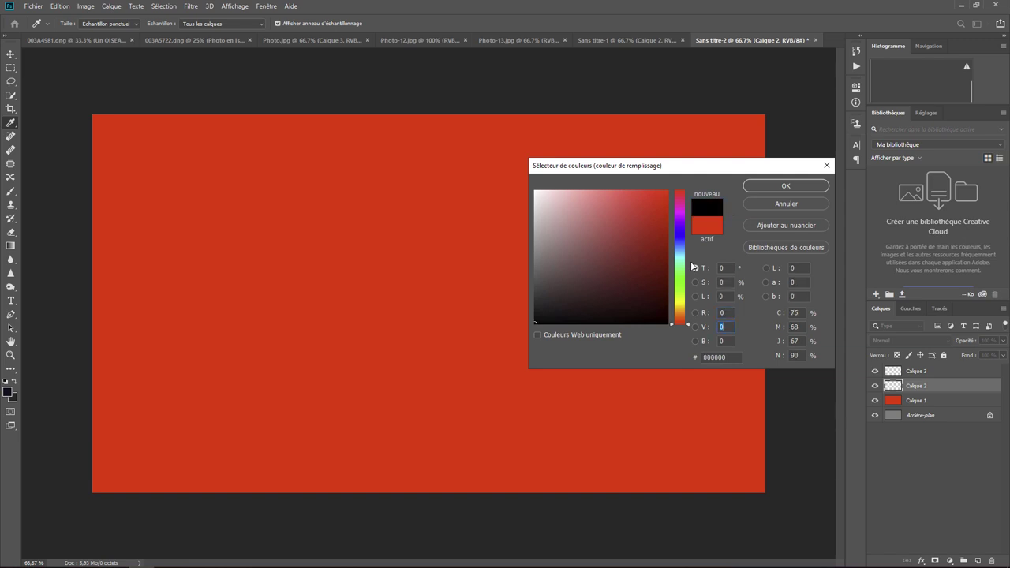
pyautogui.write('255')
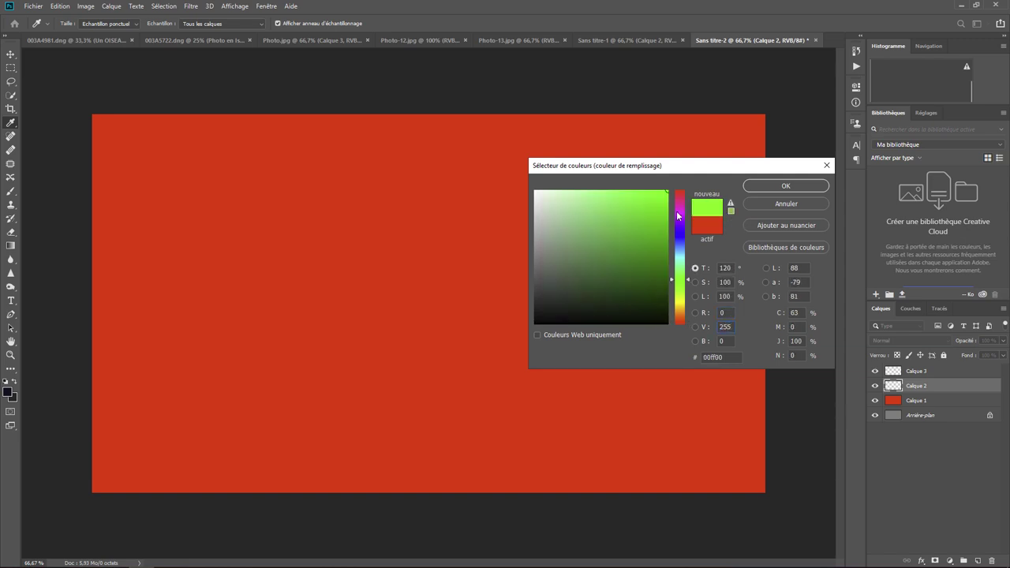
pyautogui.click(785, 184)
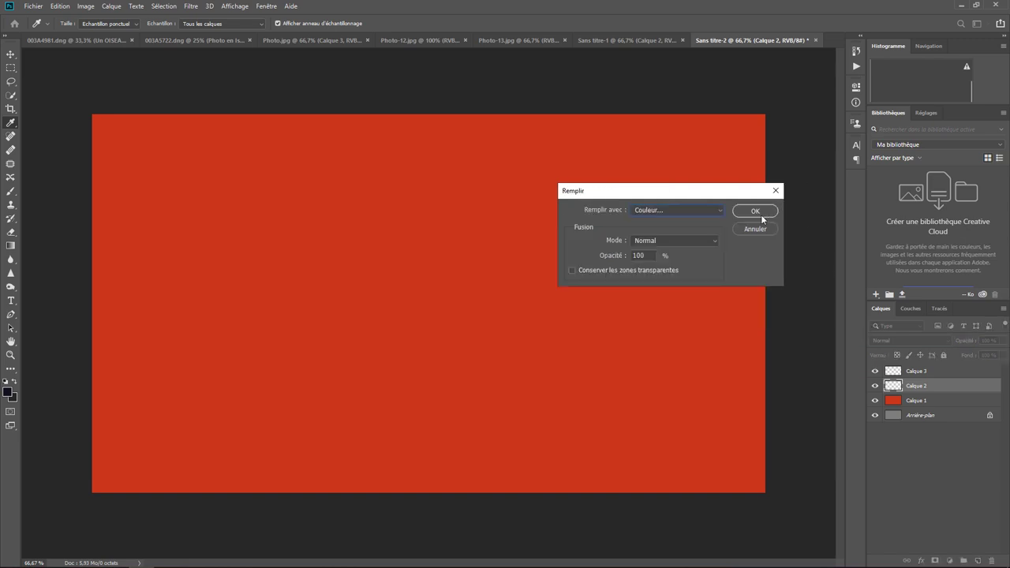
pyautogui.click(763, 213)
# Fill Calque 3 with pure blue (RGB 0, 0, 255).
pyautogui.click(910, 377)
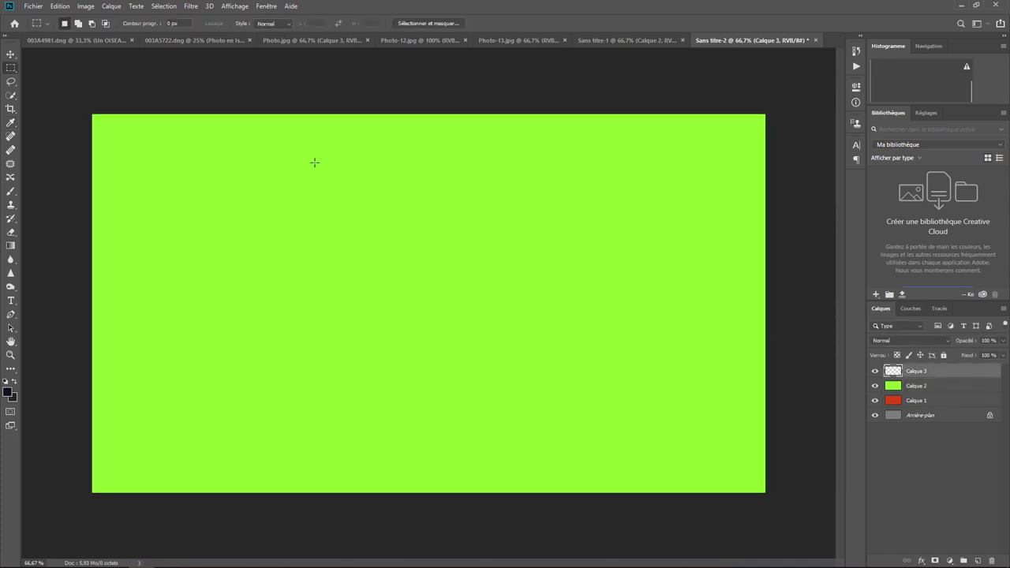
pyautogui.click(56, 9)
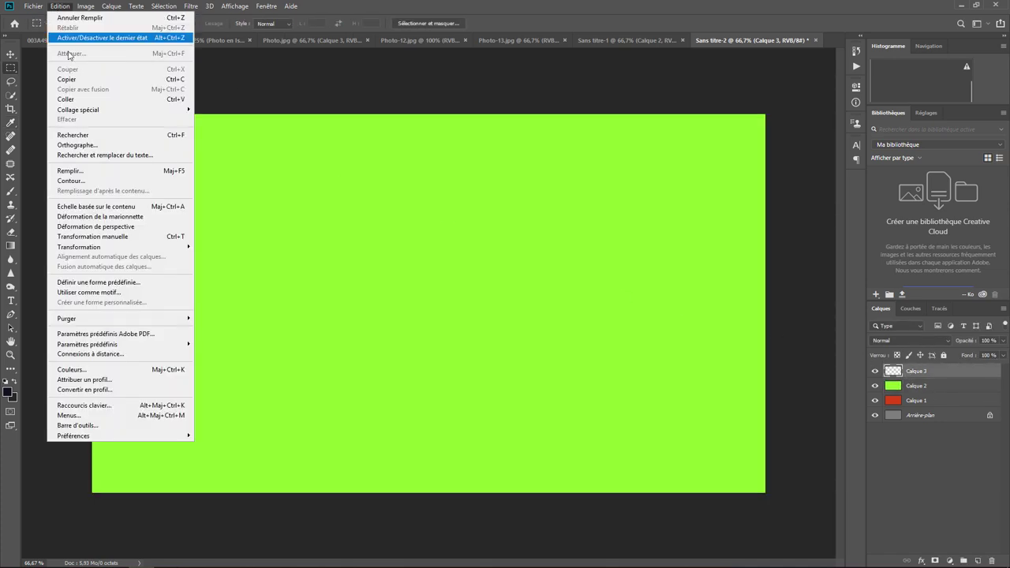
pyautogui.click(71, 170)
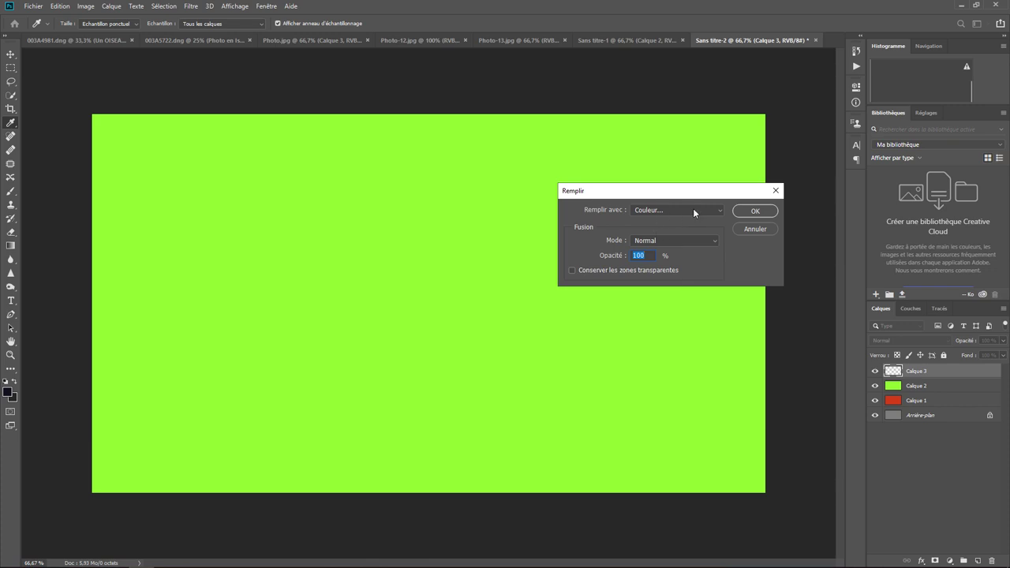
pyautogui.click(683, 210)
pyautogui.click(661, 238)
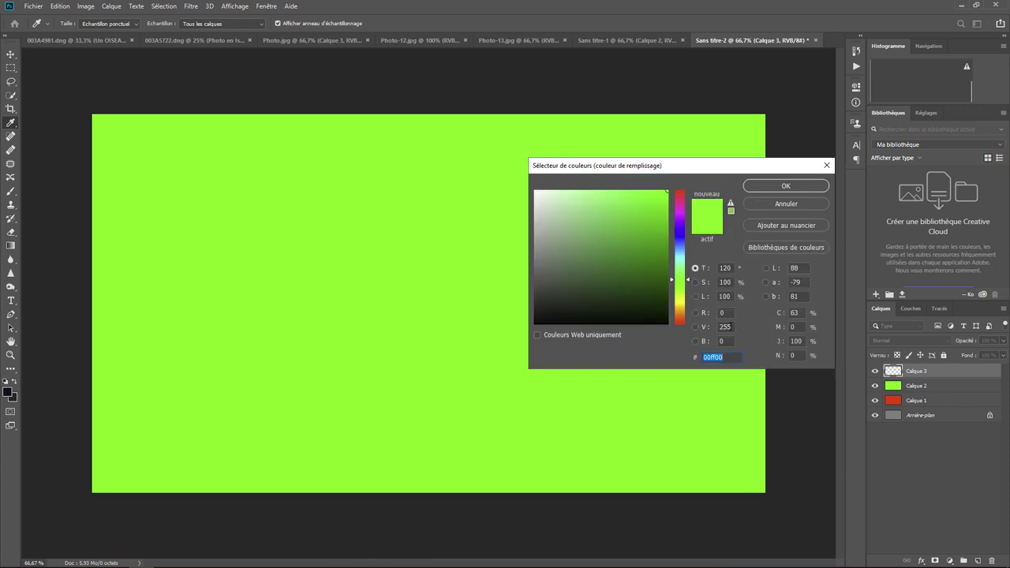
pyautogui.click(724, 327)
pyautogui.write('0')
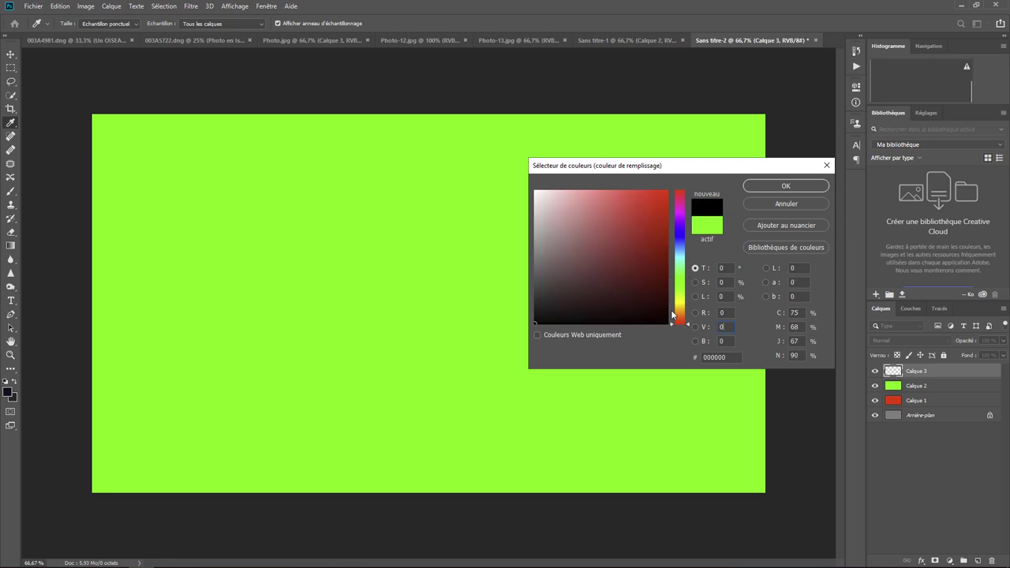
pyautogui.write('255')
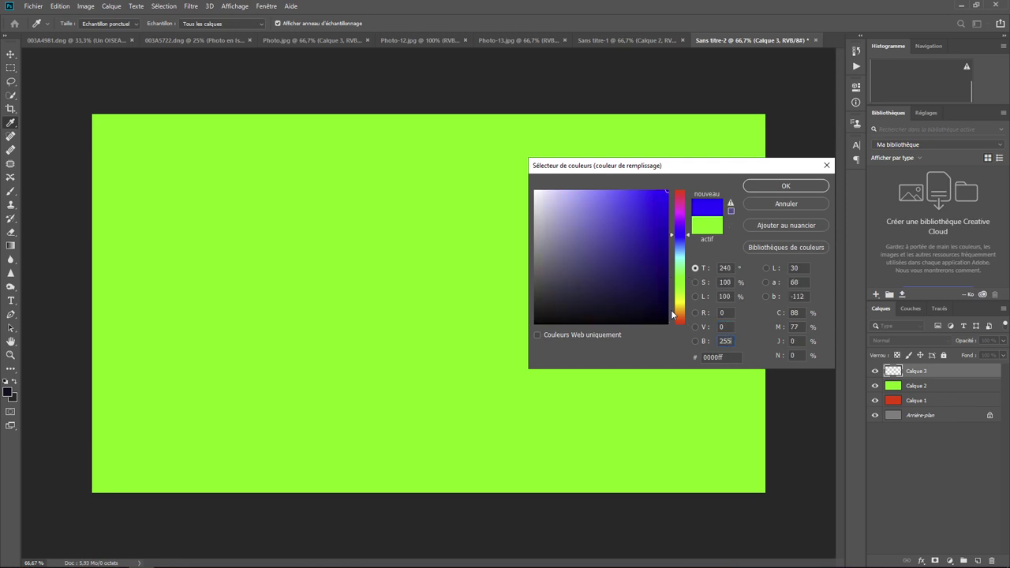
pyautogui.click(779, 190)
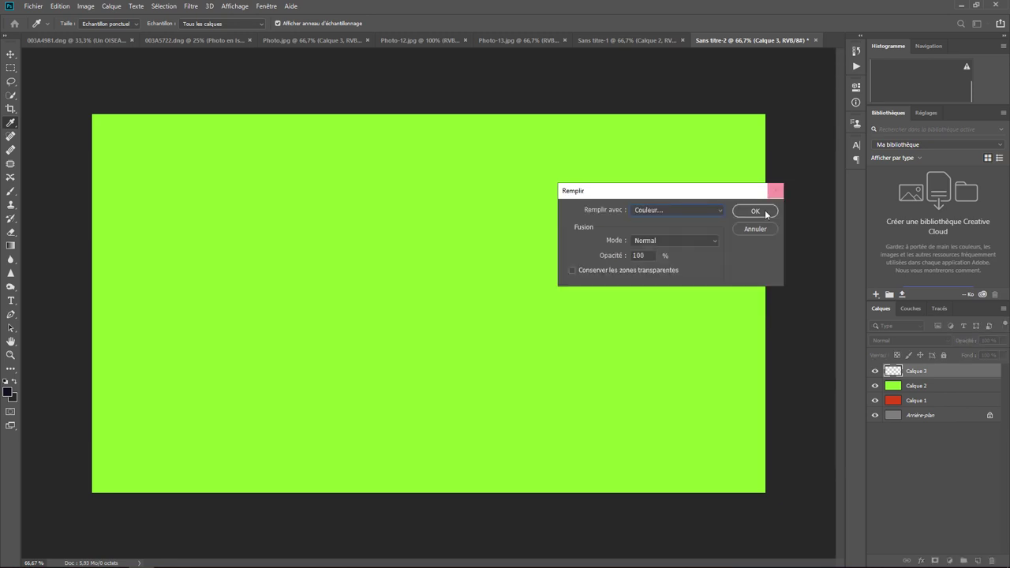
pyautogui.click(757, 209)
pyautogui.click(927, 416)
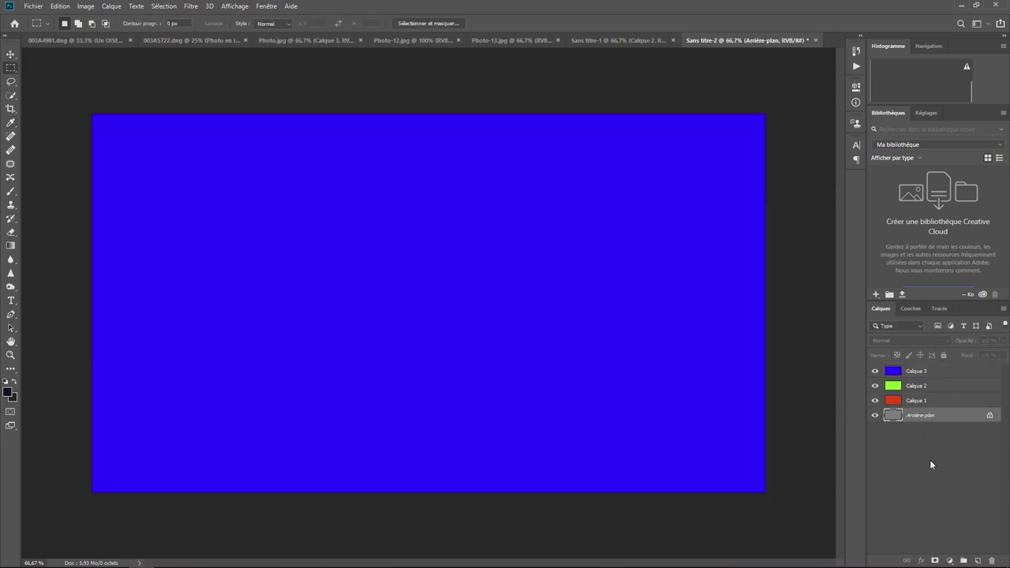
# Add a layer mask to the grey background layer and fill it with black.
pyautogui.click(935, 561)
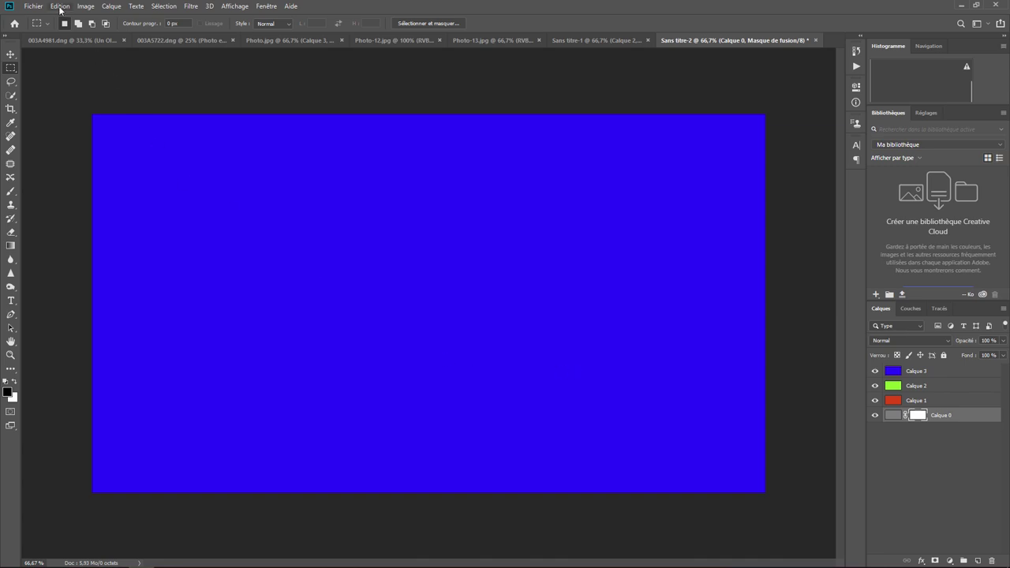
pyautogui.click(60, 6)
pyautogui.click(92, 170)
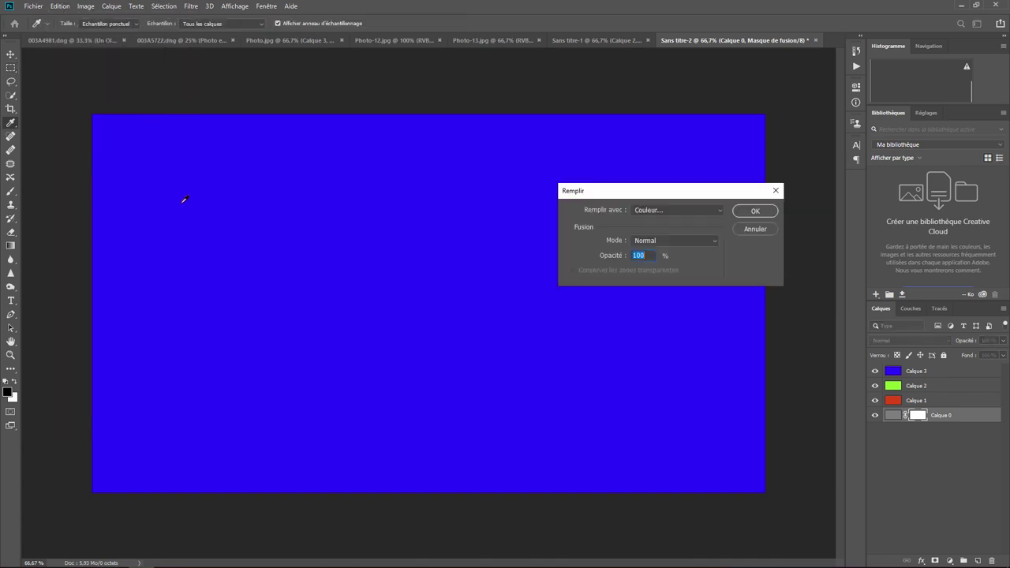
pyautogui.click(653, 211)
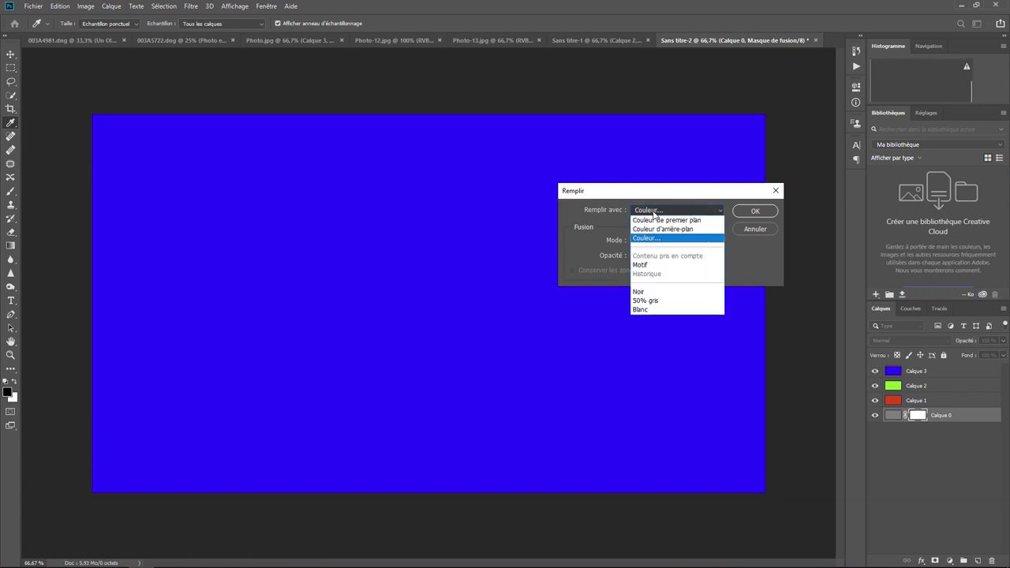
pyautogui.click(646, 294)
pyautogui.click(754, 213)
# Select a central square with the rectangular marquee and fill it white on the mask.
pyautogui.press('m')
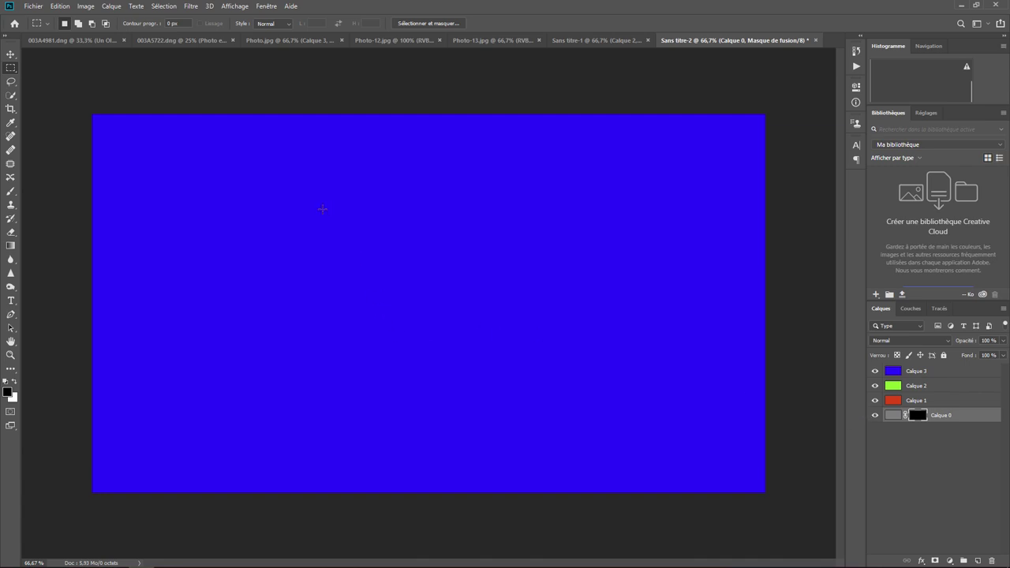
pyautogui.moveTo(322, 209); pyautogui.dragTo(533, 404)
pyautogui.click(59, 6)
pyautogui.click(87, 172)
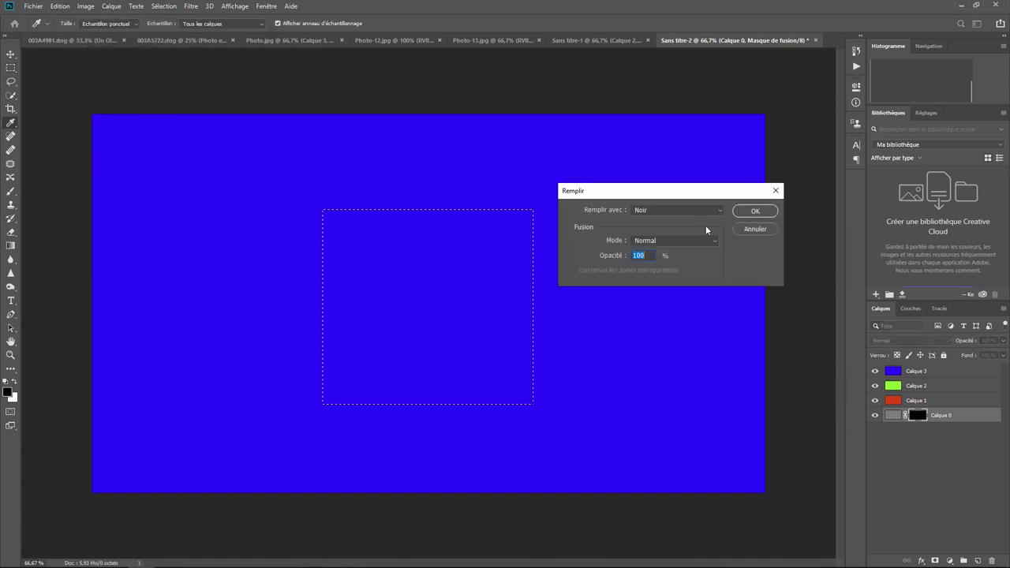
pyautogui.click(648, 211)
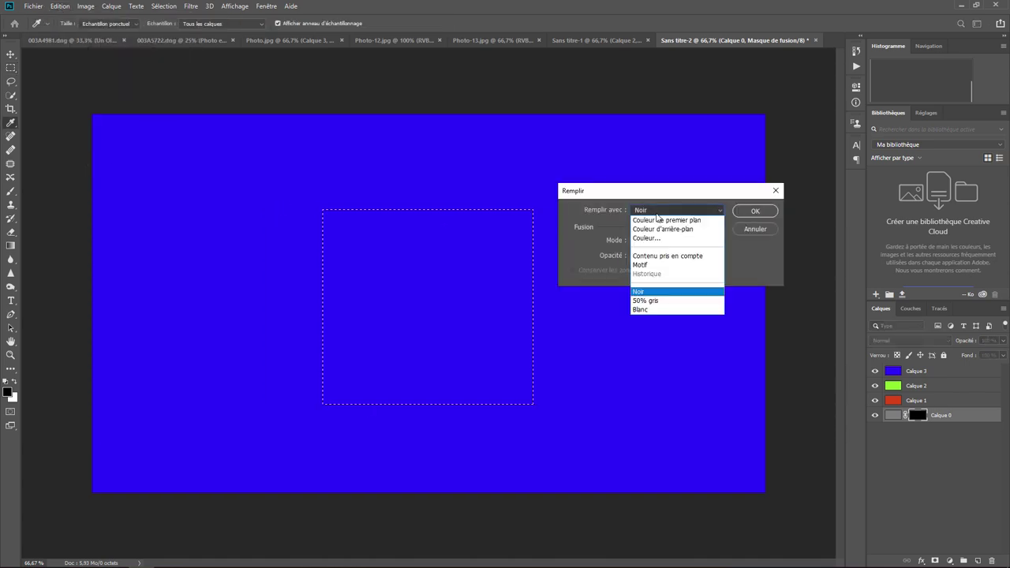
pyautogui.click(654, 309)
pyautogui.click(754, 211)
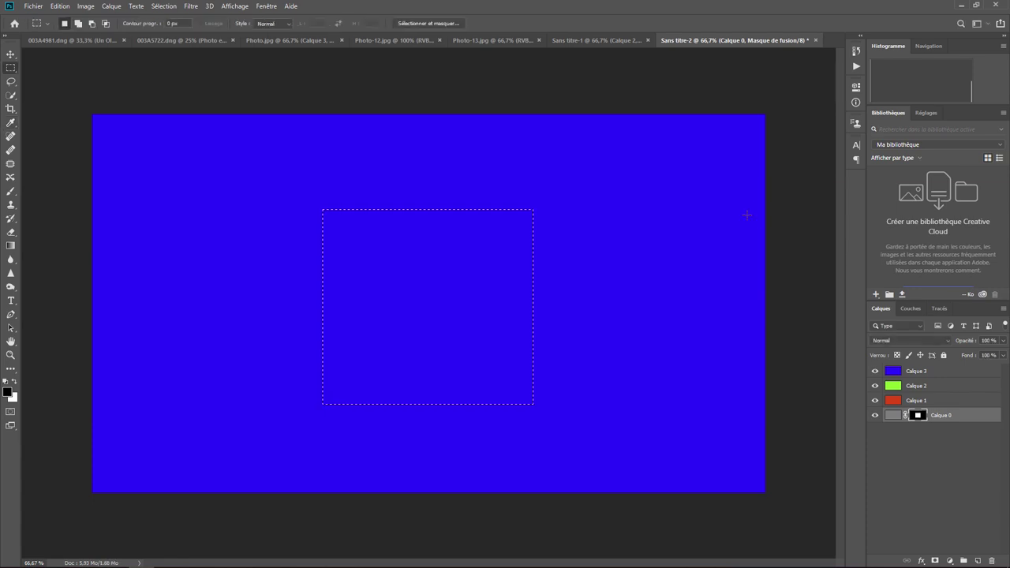
# Hide and reshow Calque 3, 2 and 1 to check the revealed grey square.
pyautogui.click(873, 374)
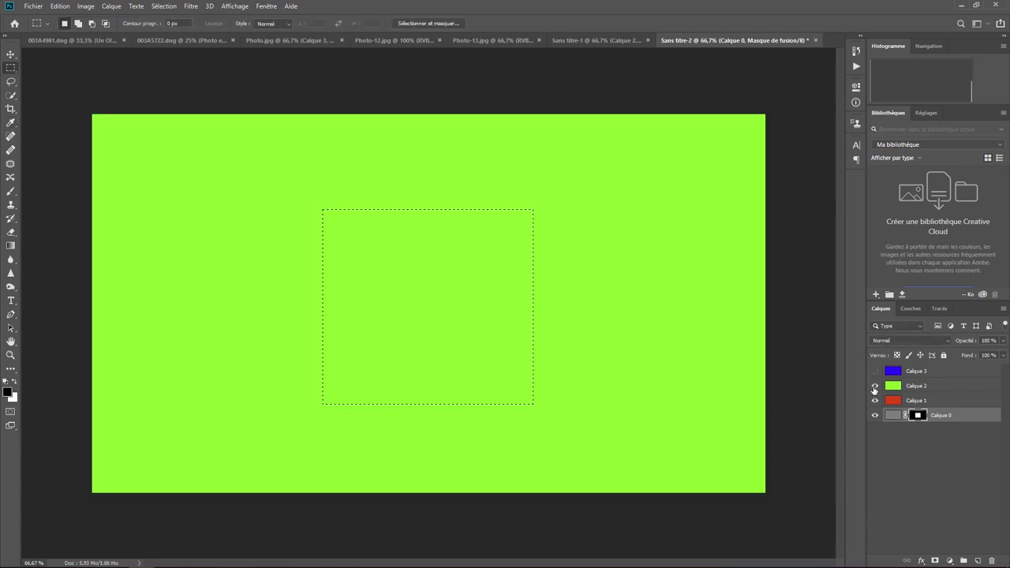
pyautogui.click(873, 402)
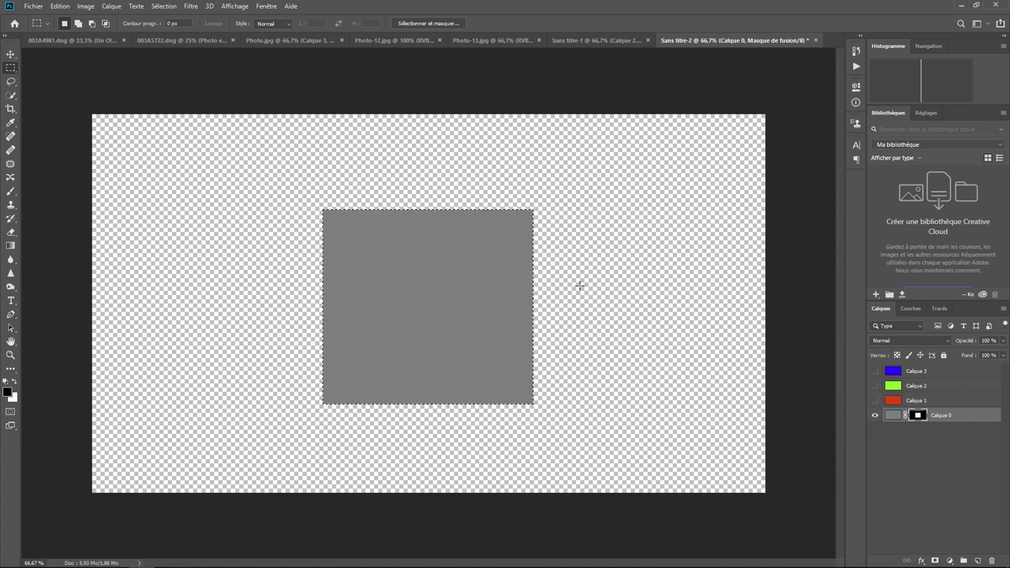
pyautogui.click(874, 401)
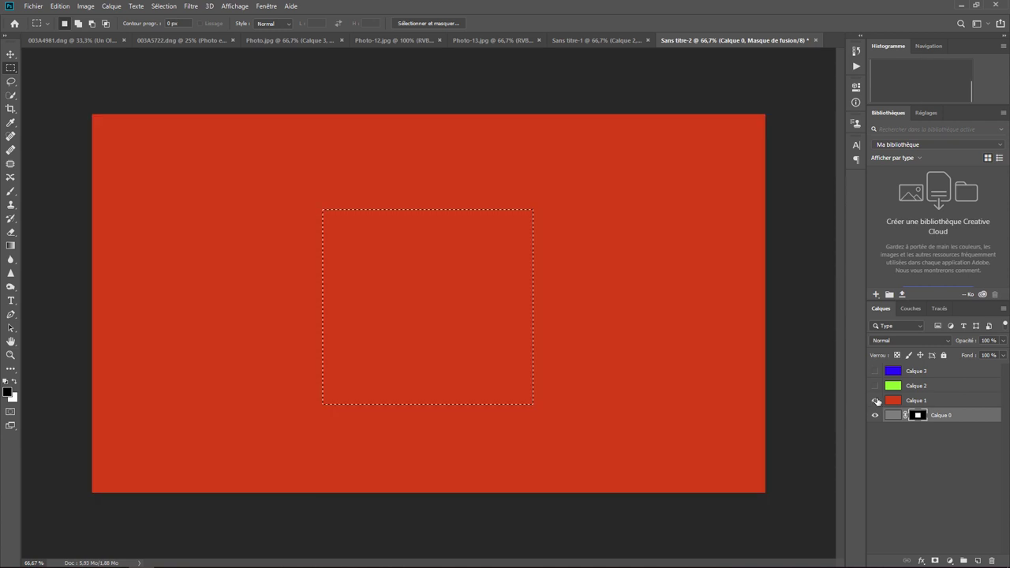
pyautogui.click(874, 386)
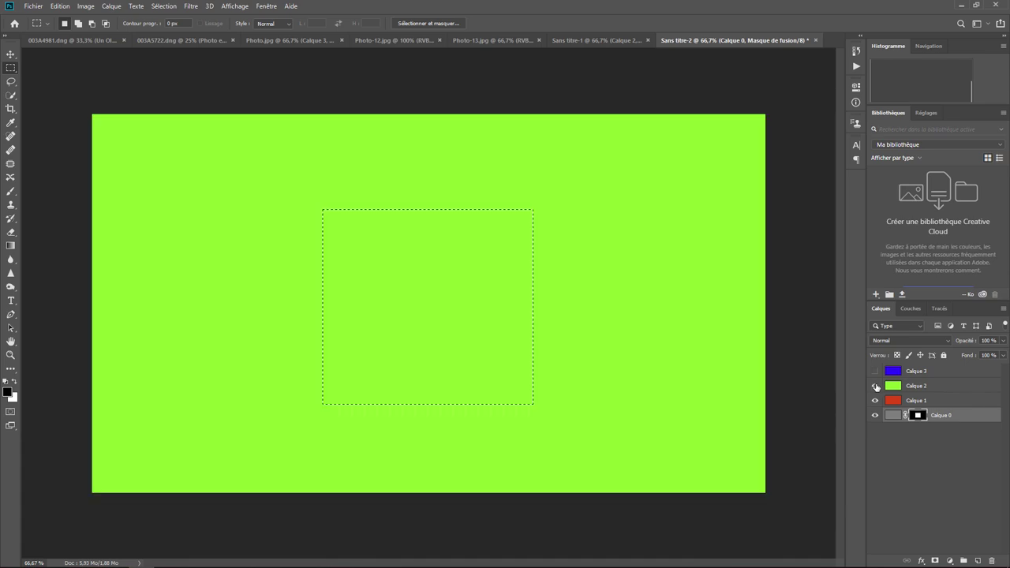
pyautogui.click(874, 371)
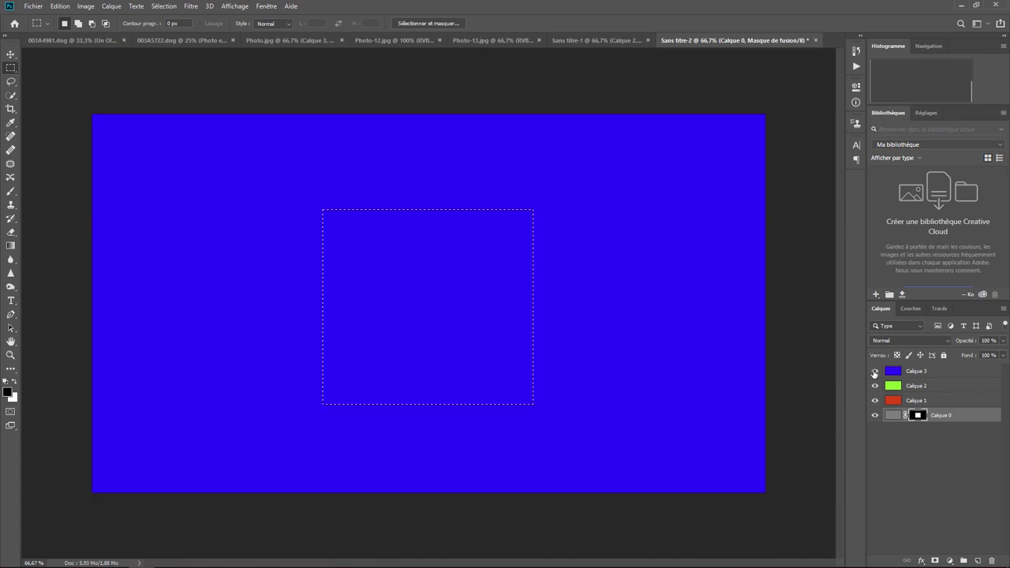
# Deselect with Ctrl+D and toggle the colour layers' visibility again to verify.
pyautogui.hotkey('ctrl', 'd')
pyautogui.click(874, 370)
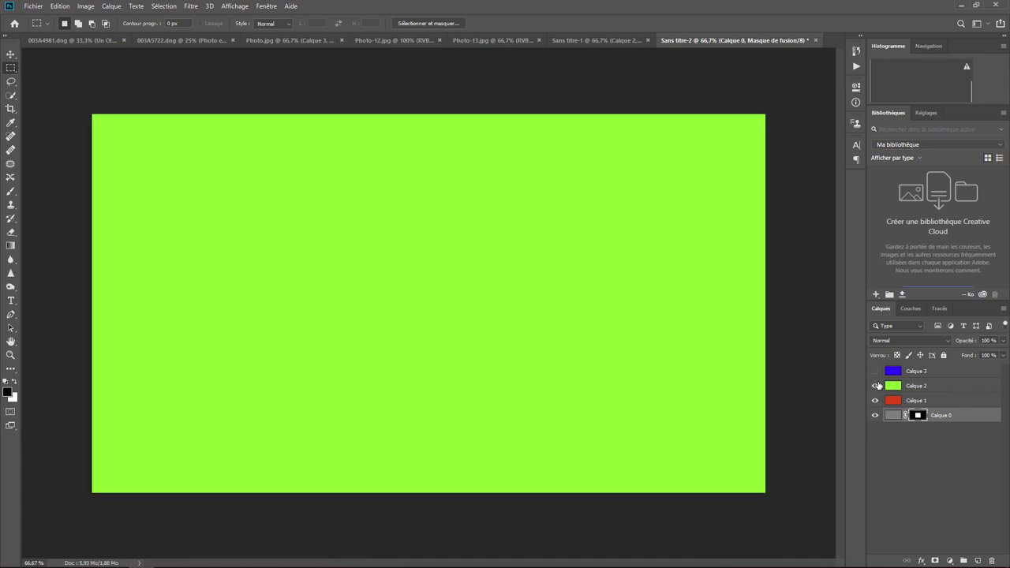
pyautogui.click(873, 385)
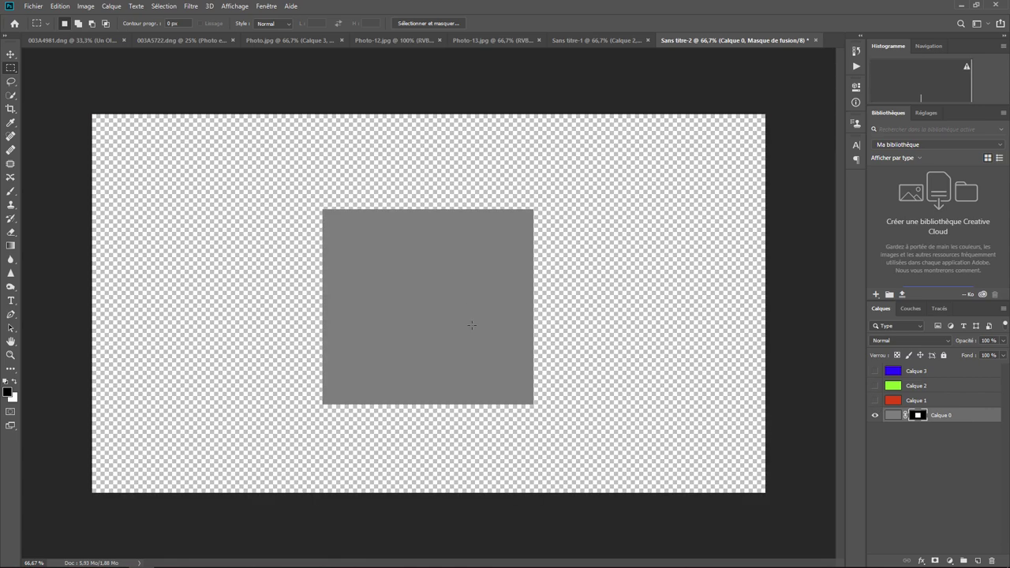
pyautogui.click(874, 400)
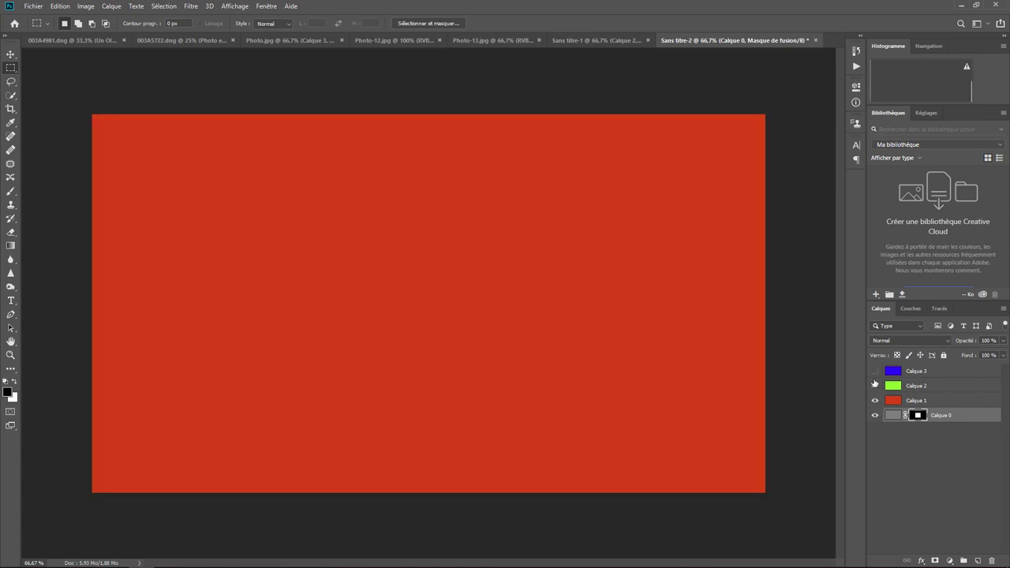
pyautogui.click(874, 385)
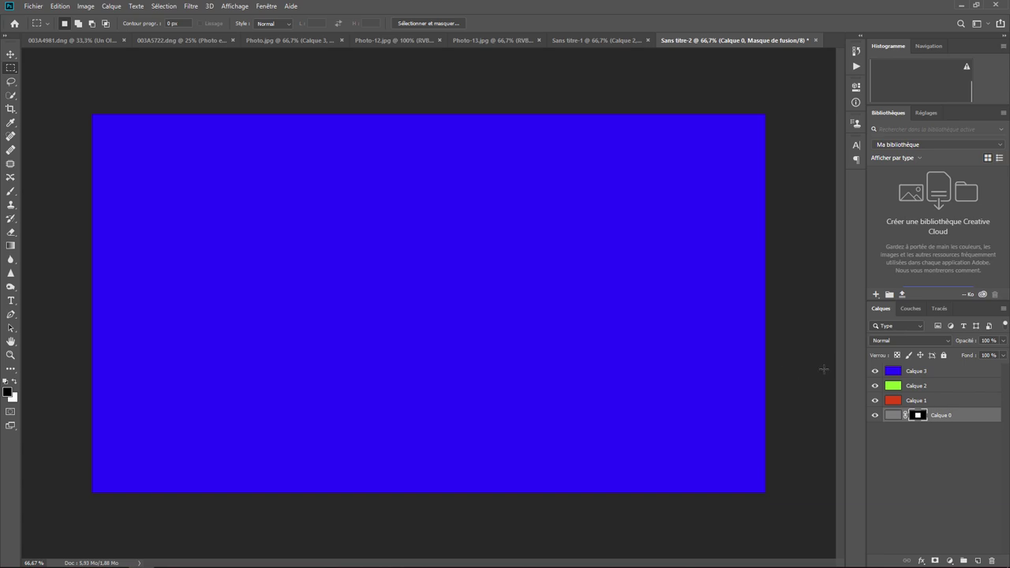
# Target Calque 0's pixels, then make the blue Calque 3 the active layer.
pyautogui.hotkey('ctrl', '2')
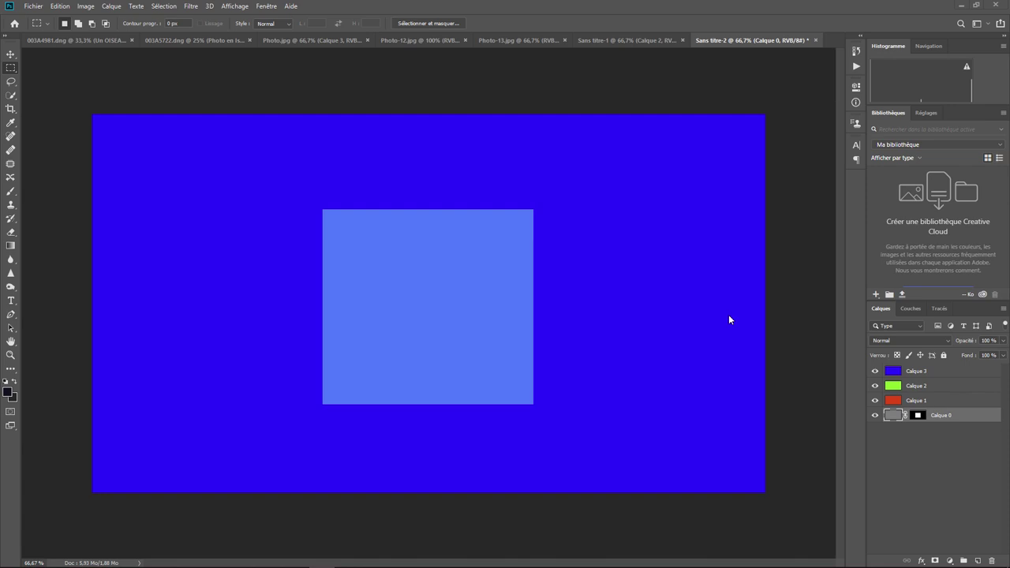
pyautogui.hotkey('ctrl', 'z')
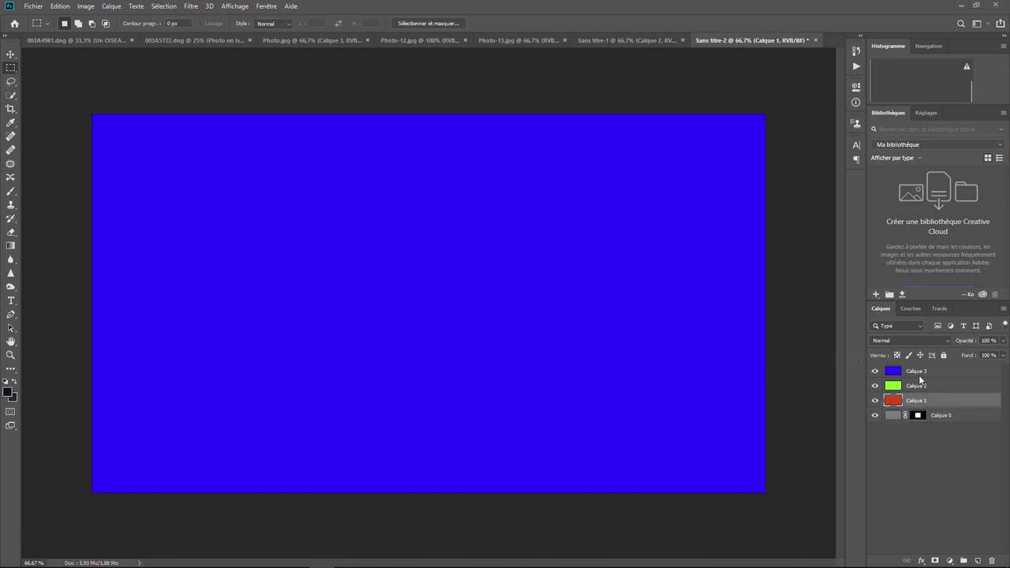
pyautogui.click(909, 373)
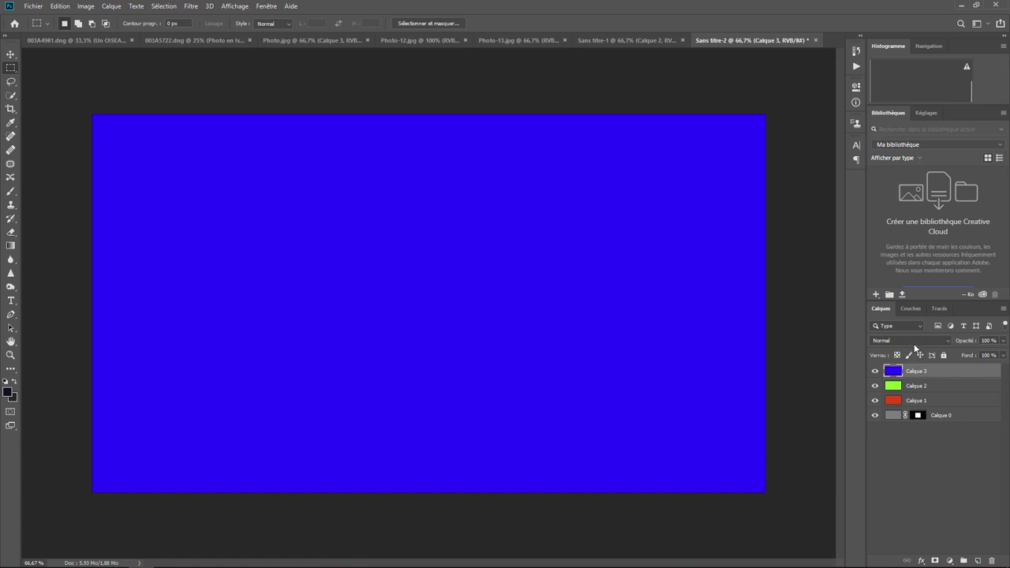
# Set Calque 3's blend mode to Superposition, turning the canvas light cyan.
pyautogui.click(911, 341)
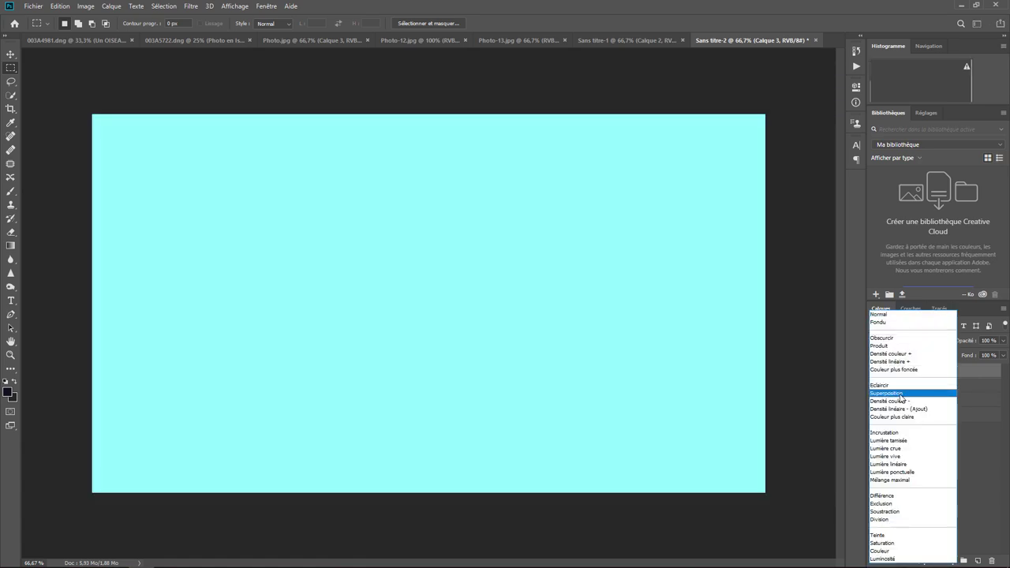
pyautogui.click(901, 394)
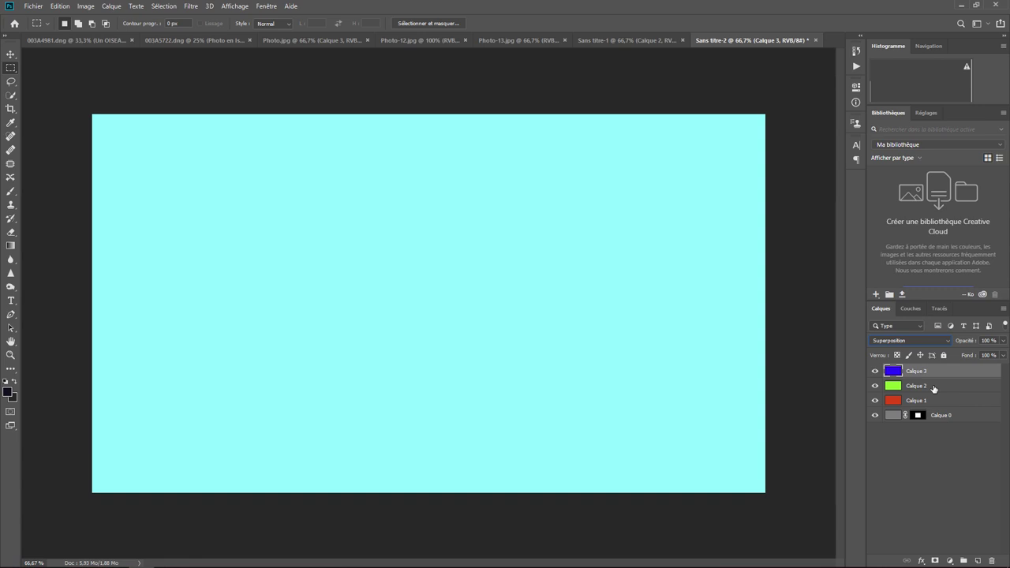
pyautogui.click(924, 389)
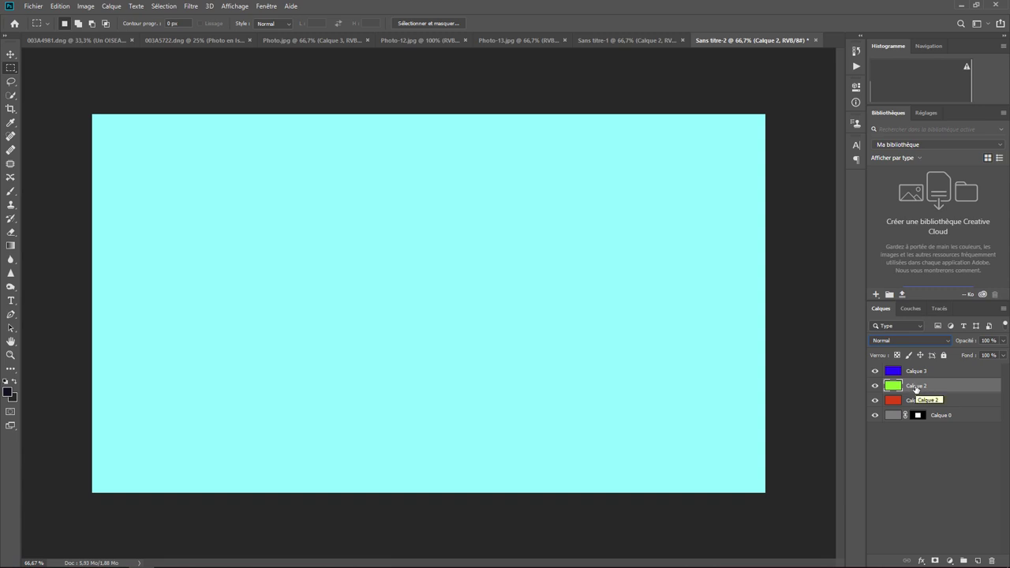
# Set Calque 2 to Produit and hide Calque 3 to view the black result.
pyautogui.click(917, 341)
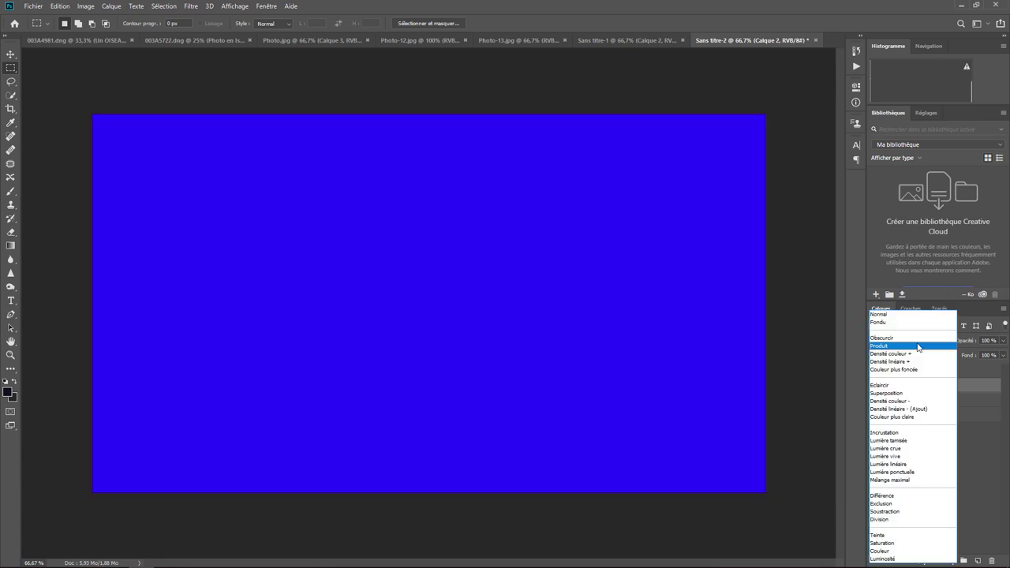
pyautogui.click(917, 345)
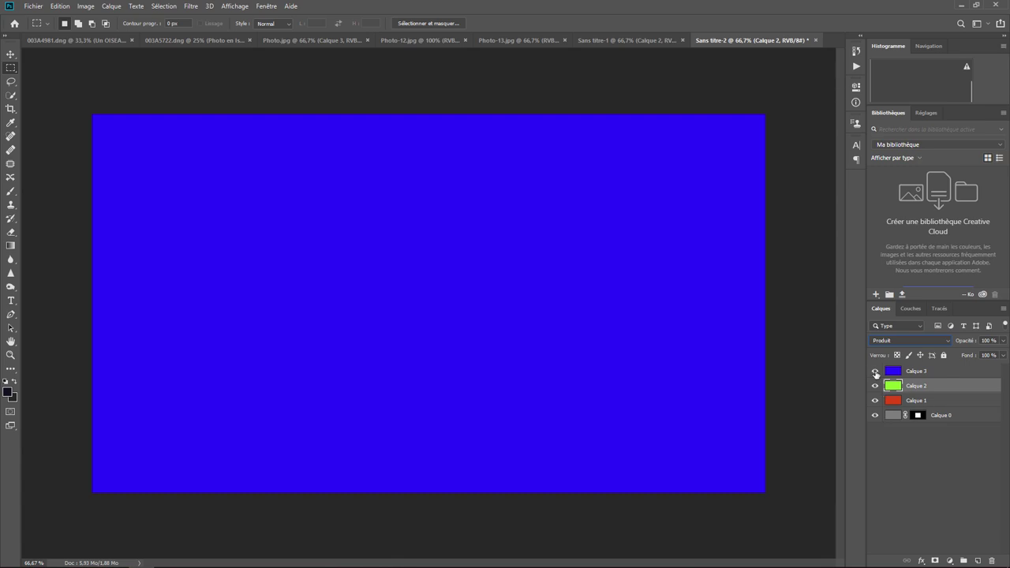
pyautogui.click(875, 372)
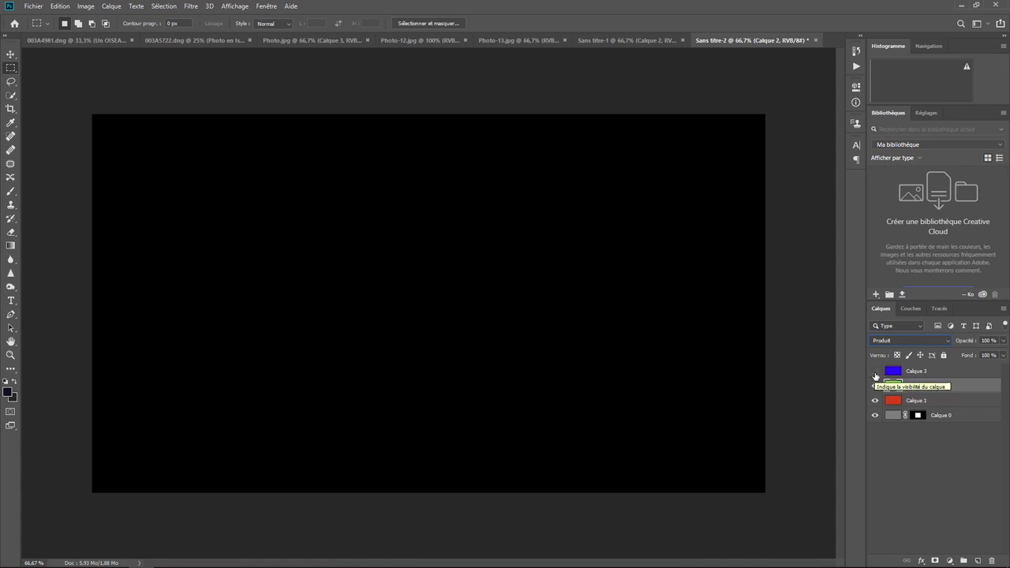
pyautogui.click(874, 371)
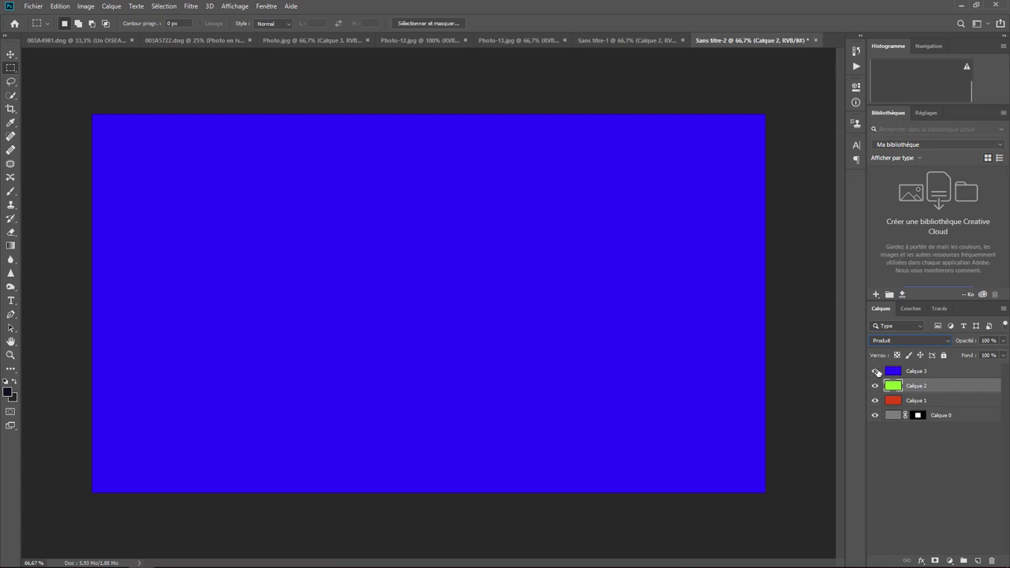
pyautogui.click(874, 371)
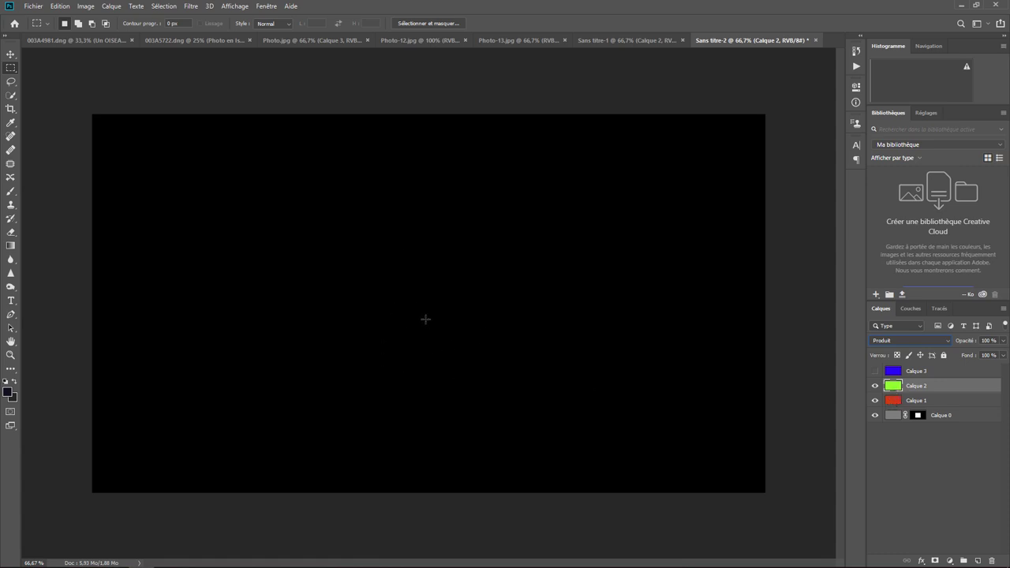
pyautogui.click(907, 404)
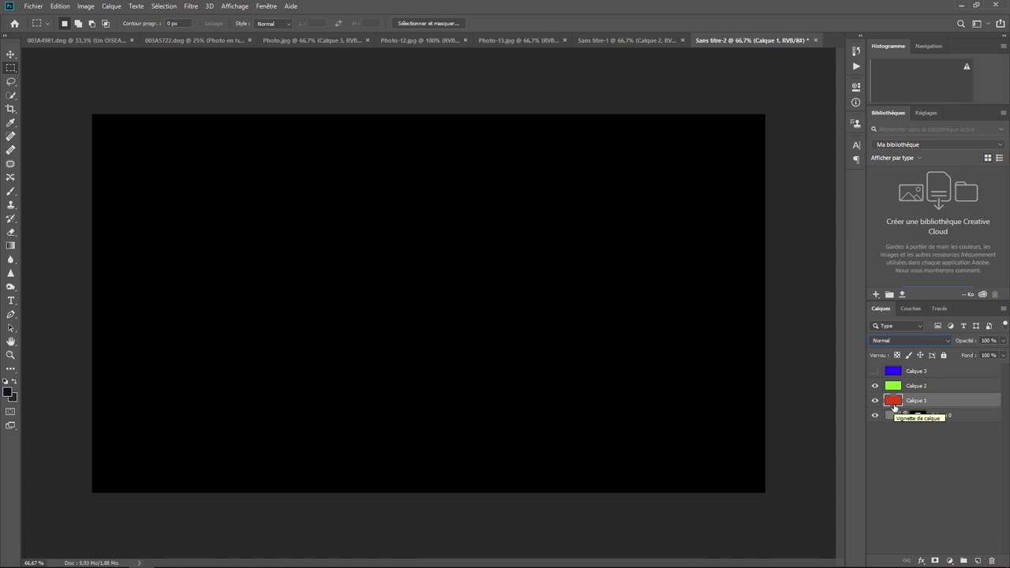
# Hide Calque 2, set Calque 1 to Superposition, then show Calque 2 again.
pyautogui.click(874, 386)
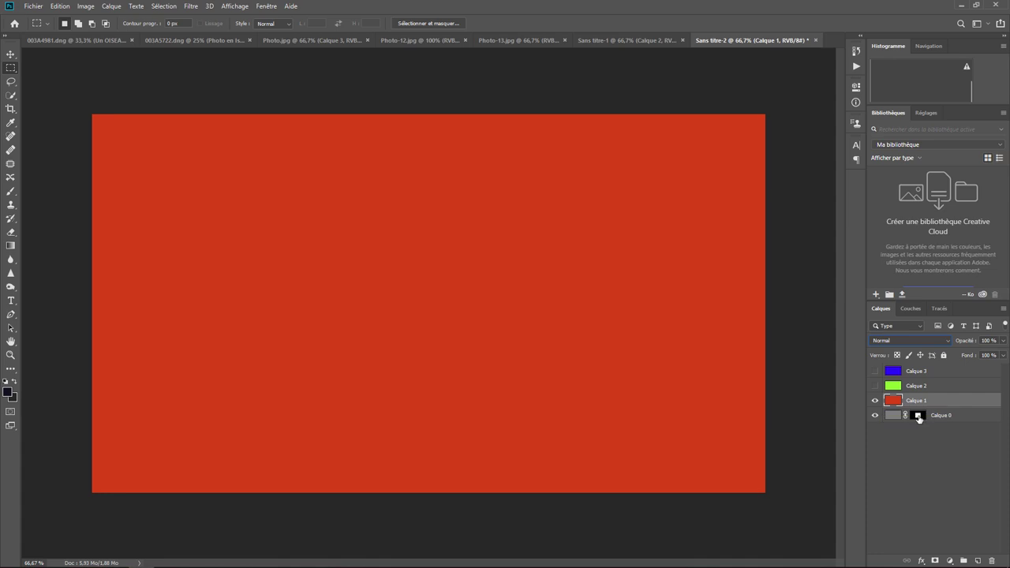
pyautogui.click(906, 342)
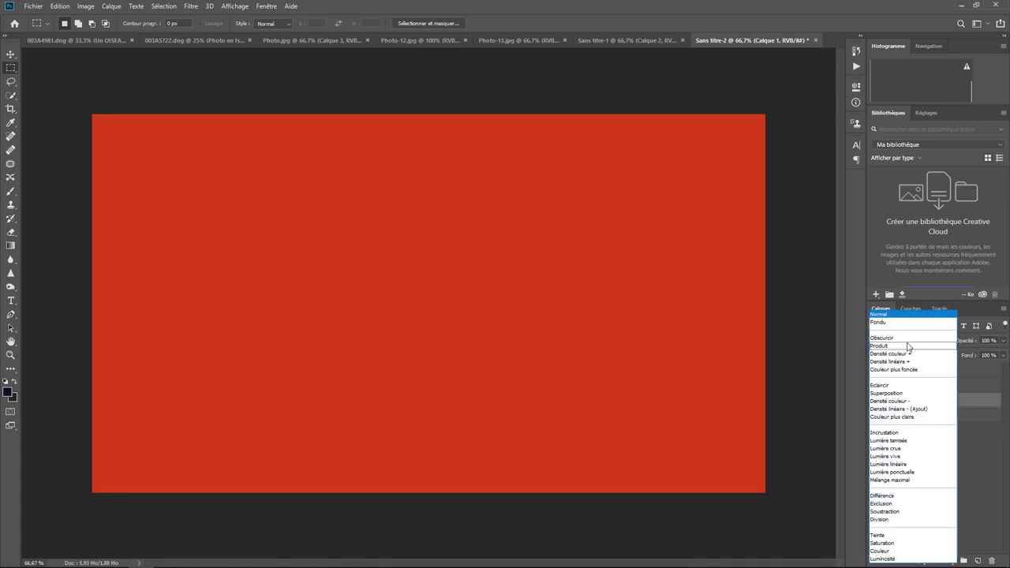
pyautogui.click(900, 394)
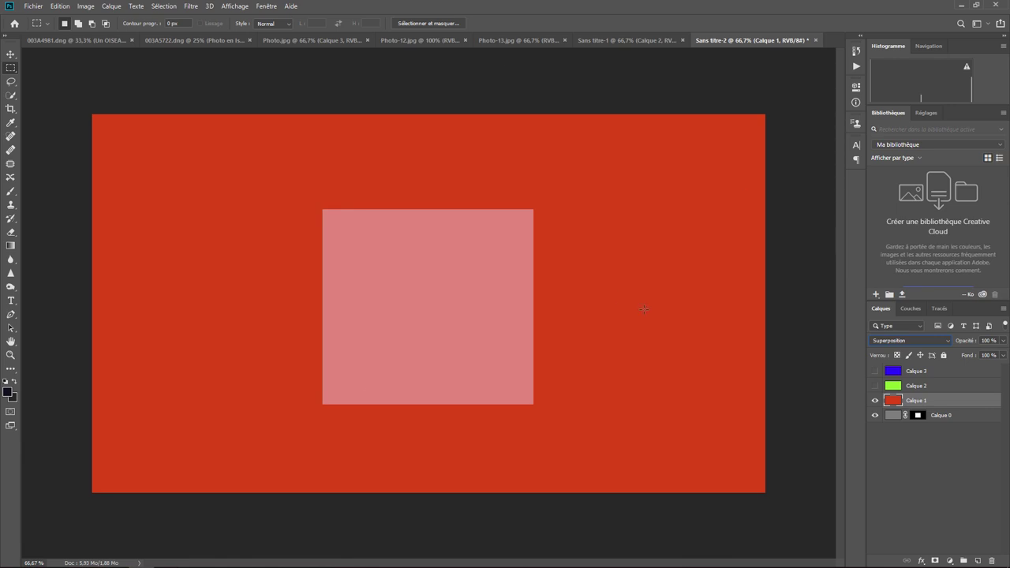
pyautogui.click(874, 386)
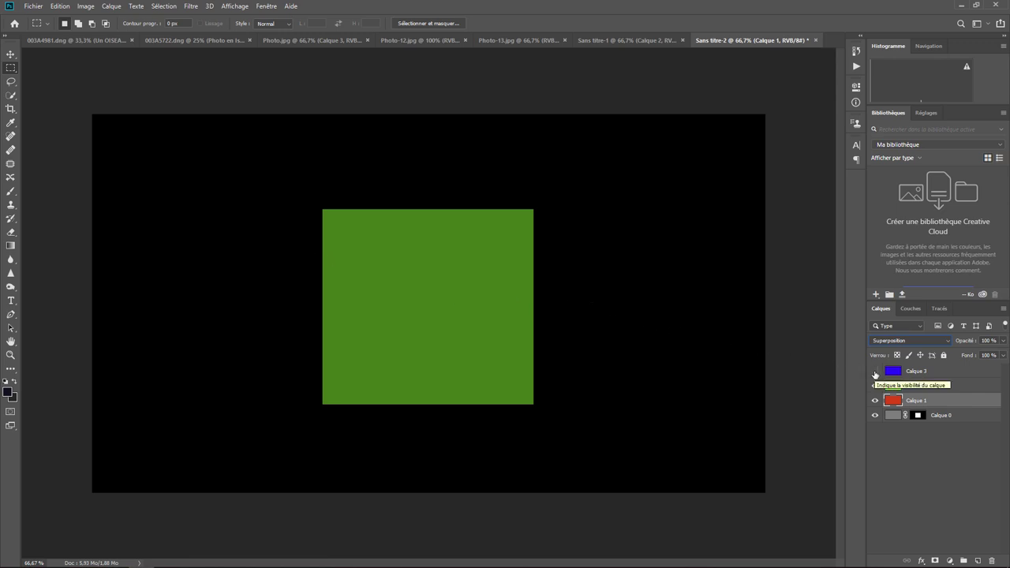
# Make the blue Calque 3 visible again.
pyautogui.click(874, 370)
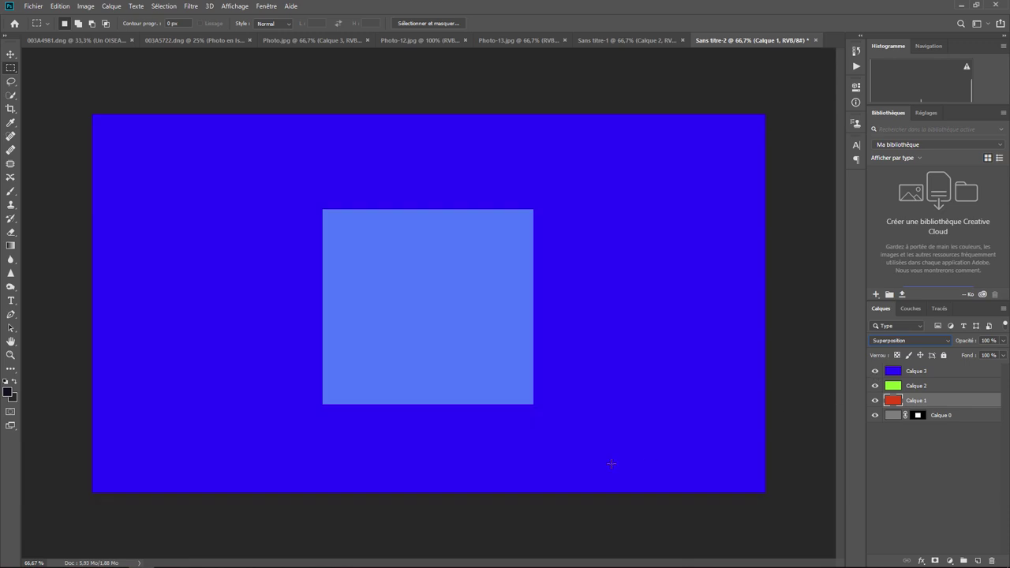